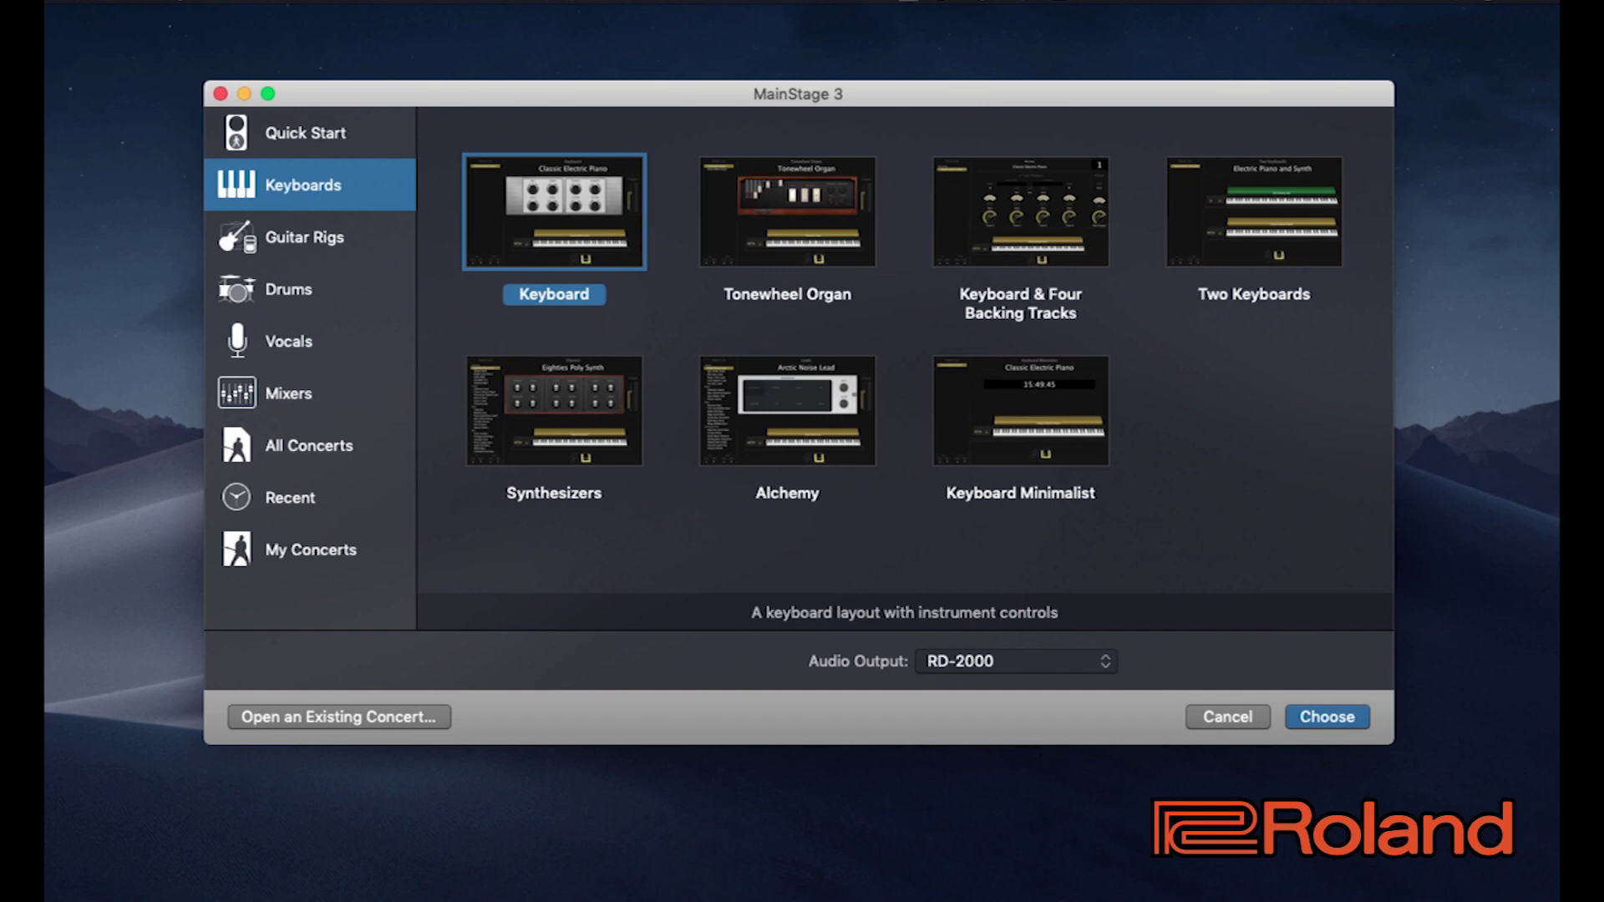
- Create a concert from the Keyboard template and delete its Classic Electric Piano patch
key("Return")
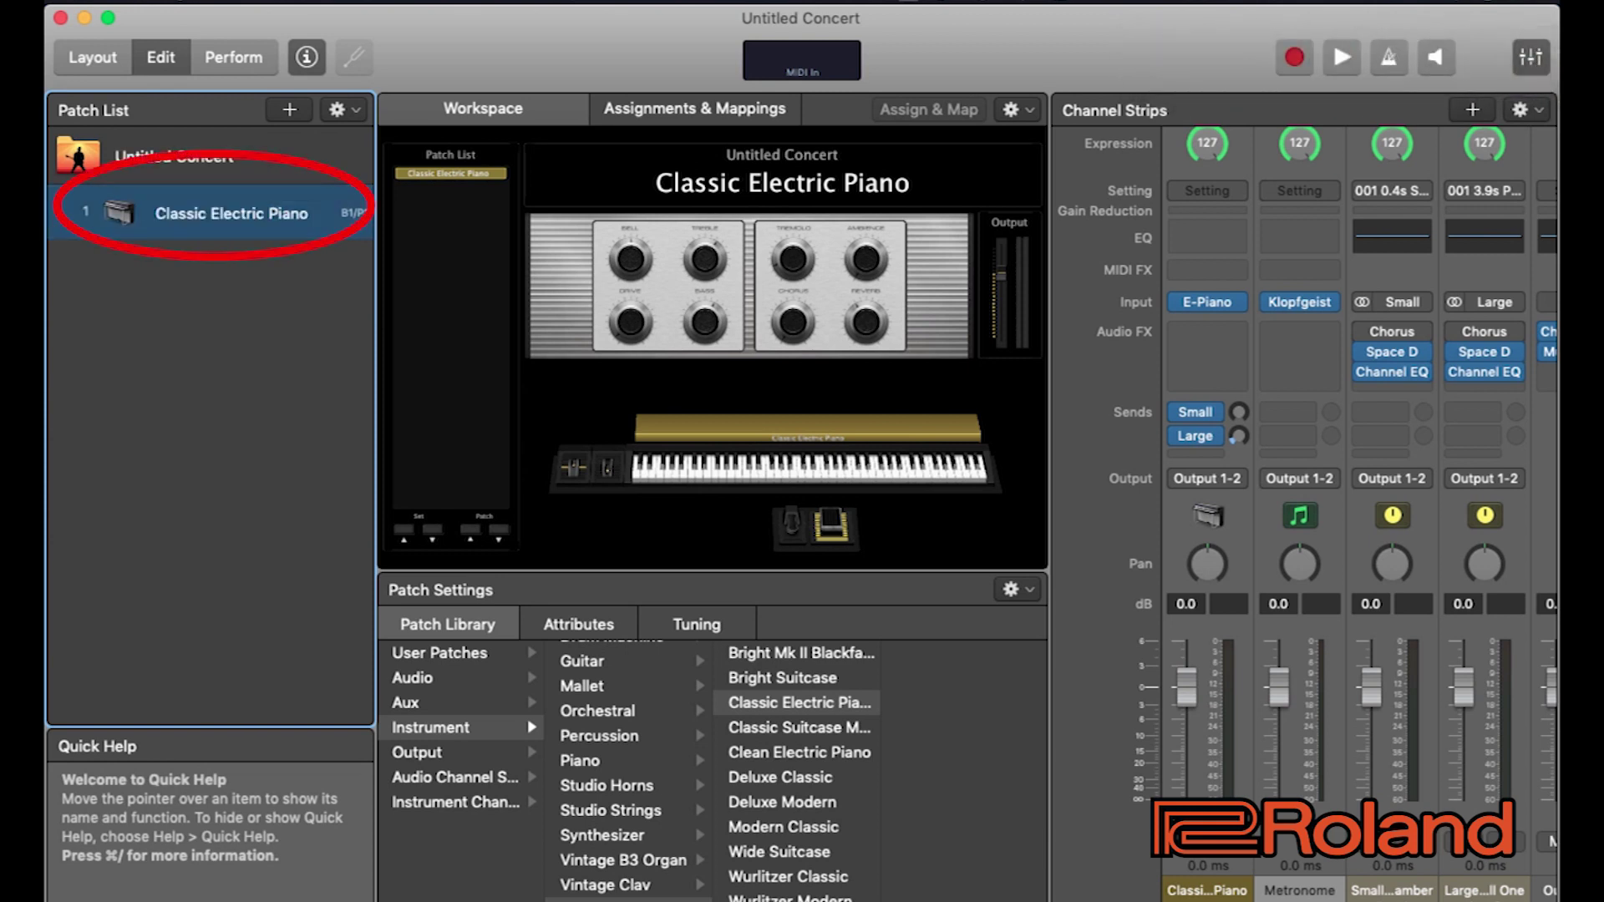
key("BackSpace")
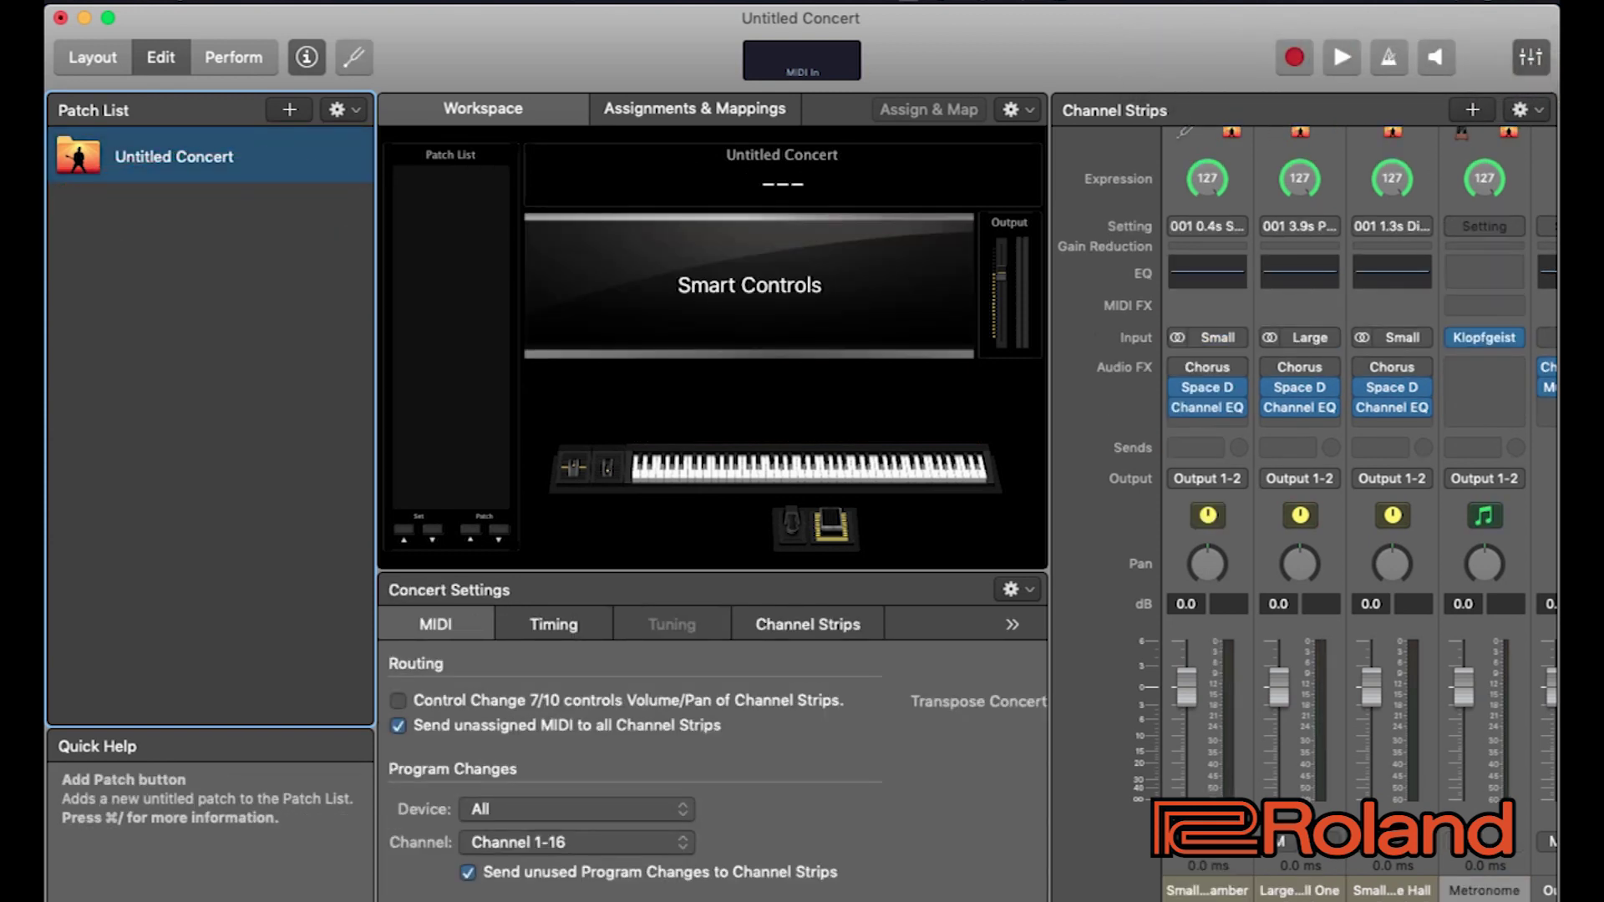
- Add a new patch to the concert and name it "RD-2000 Program ctrl"
left_click(289, 109)
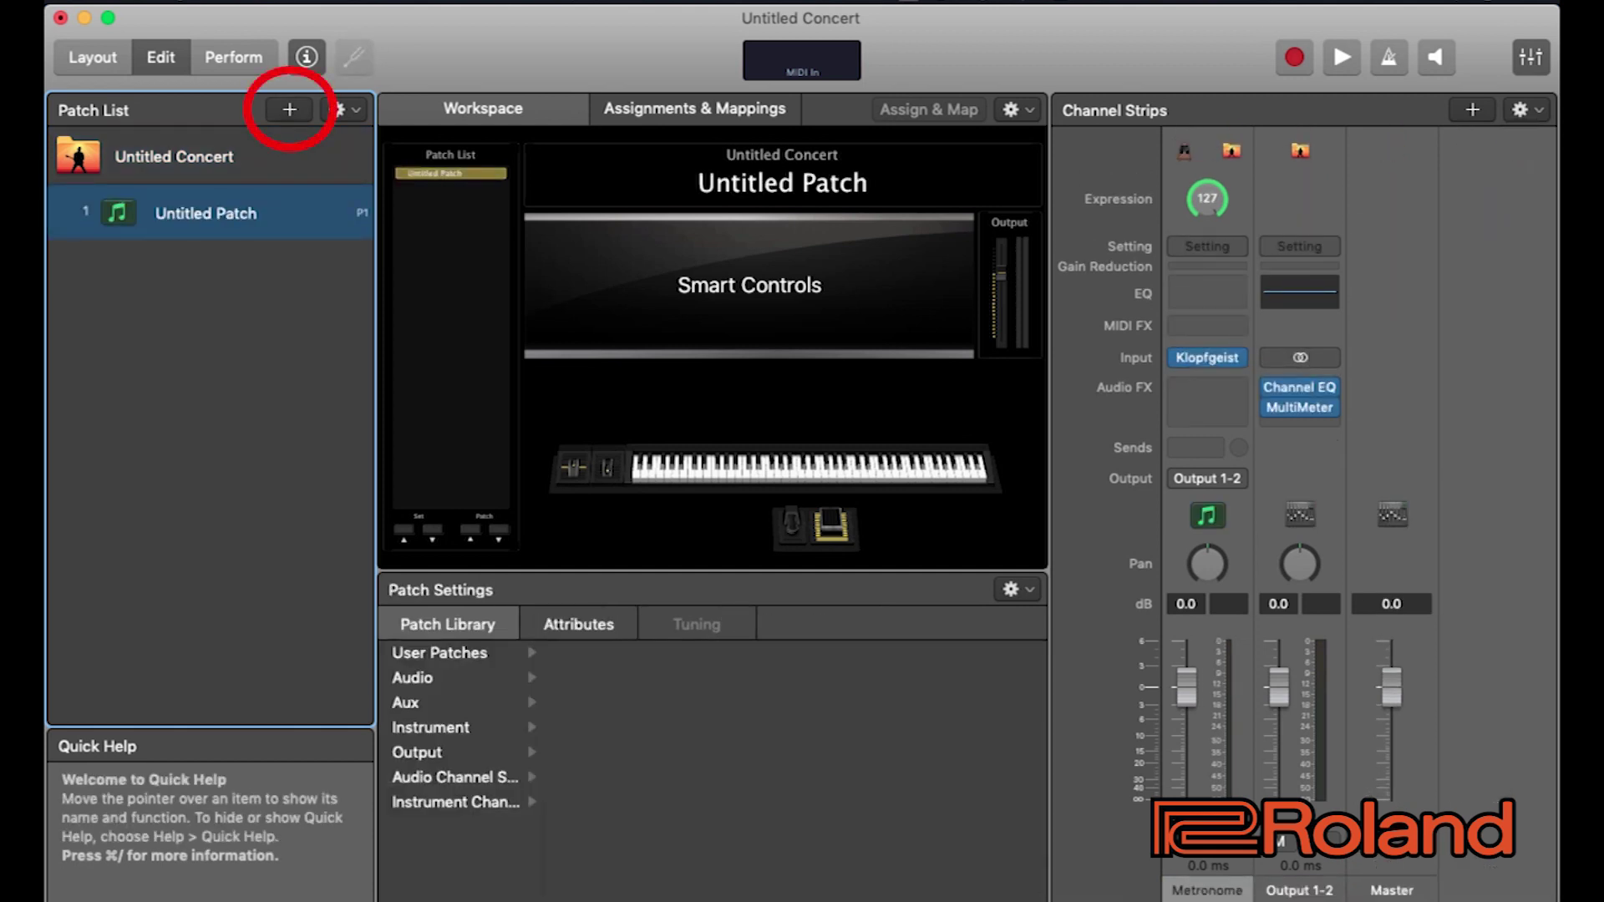
key("Return")
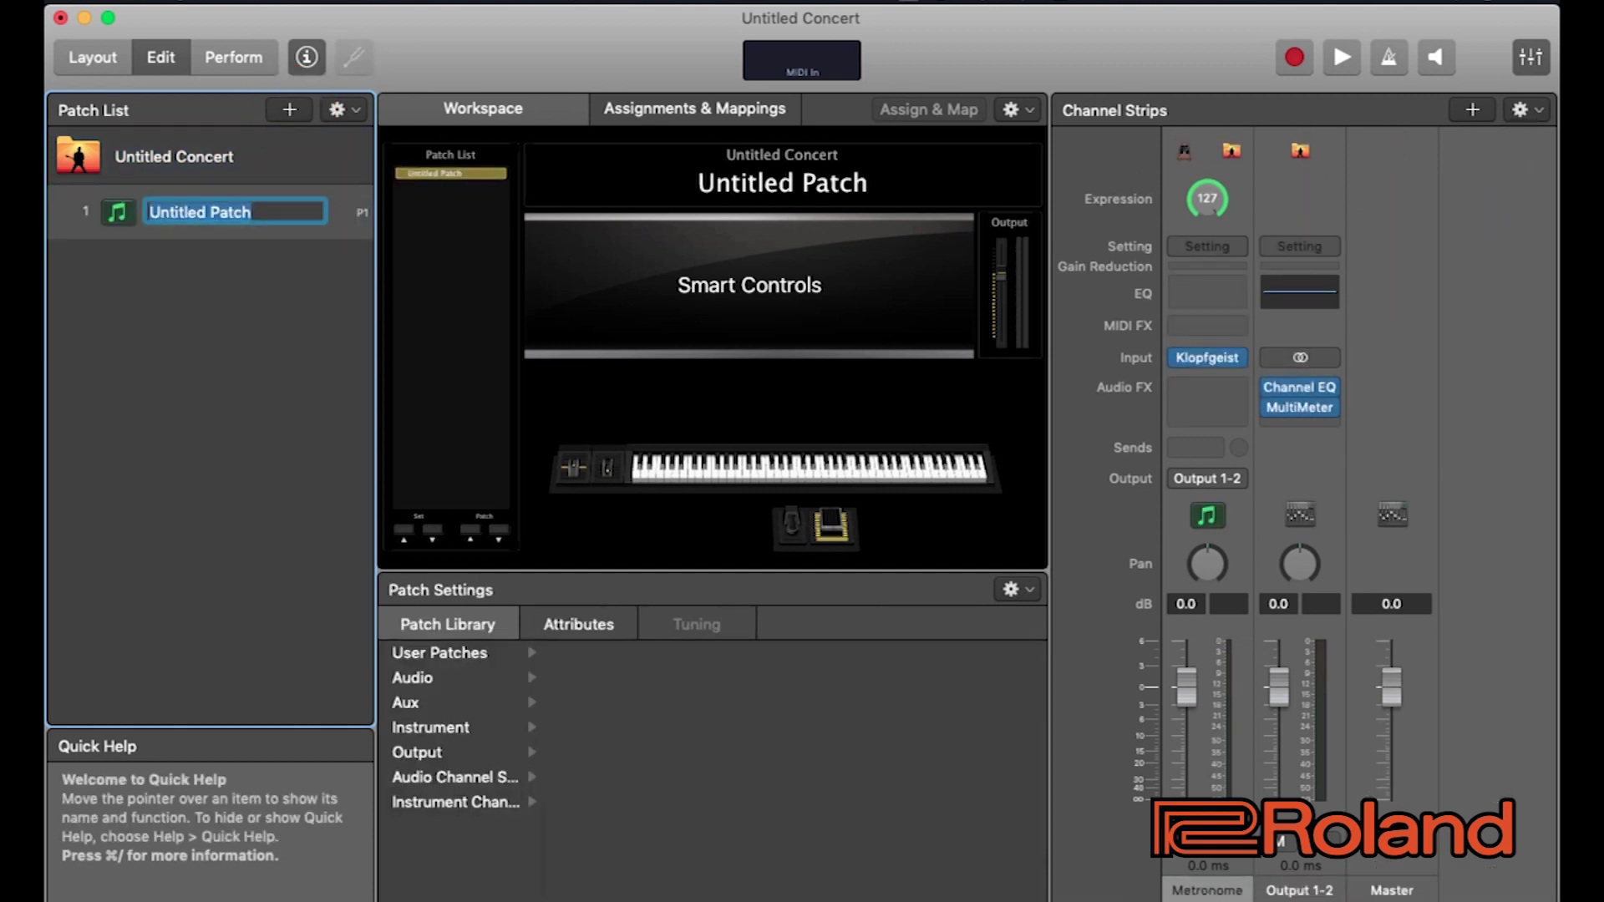
type("RD-2000")
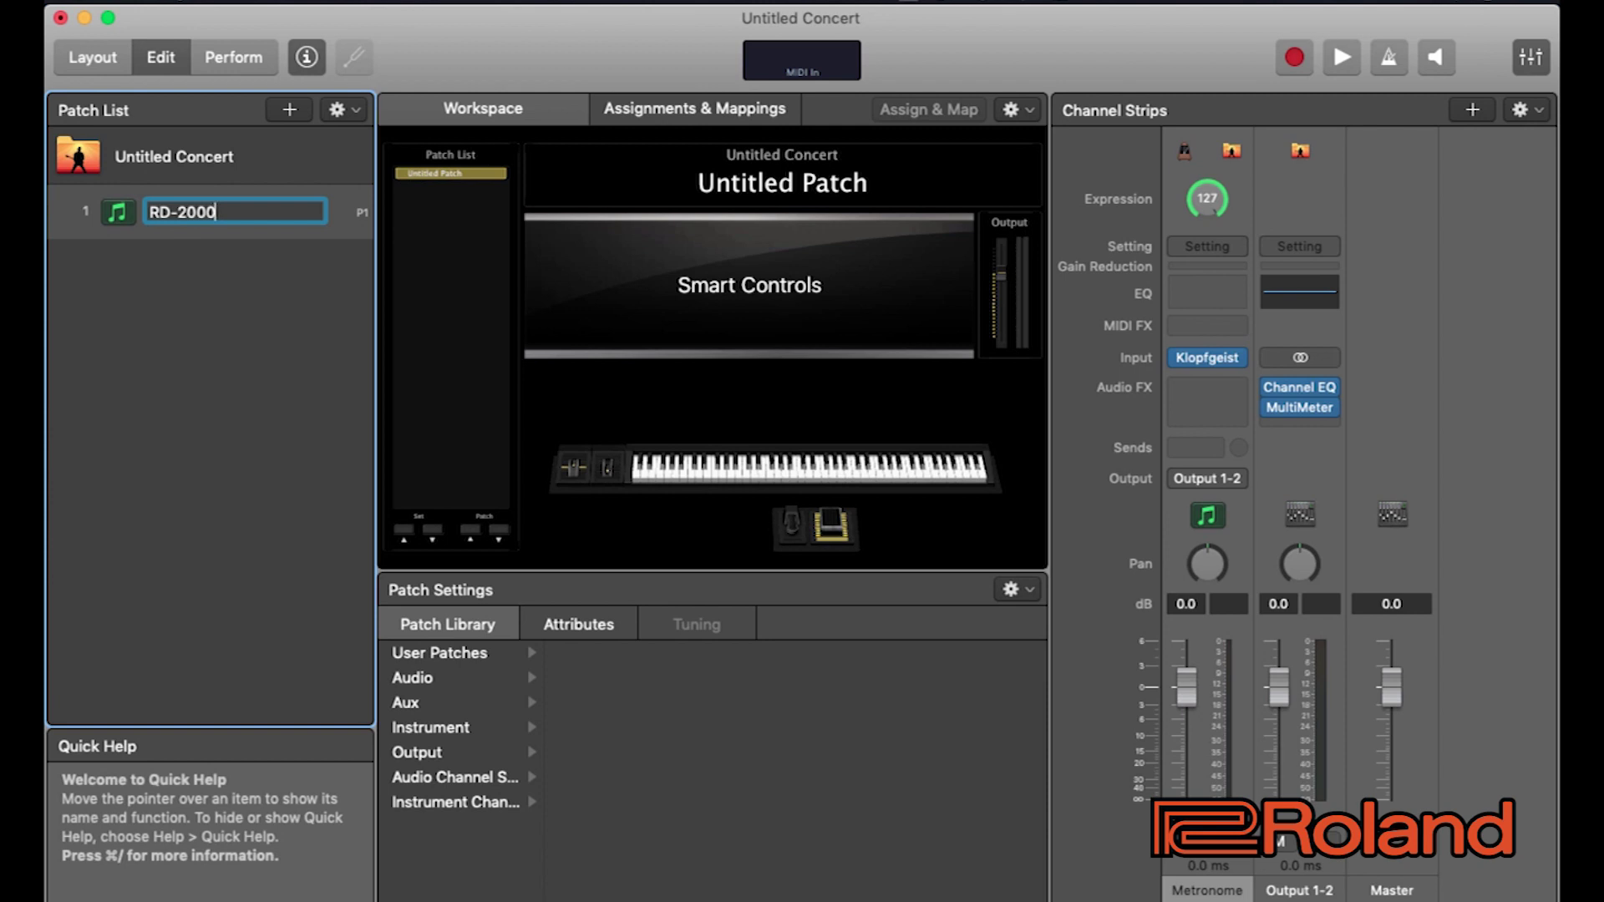
type(" Program ctrl")
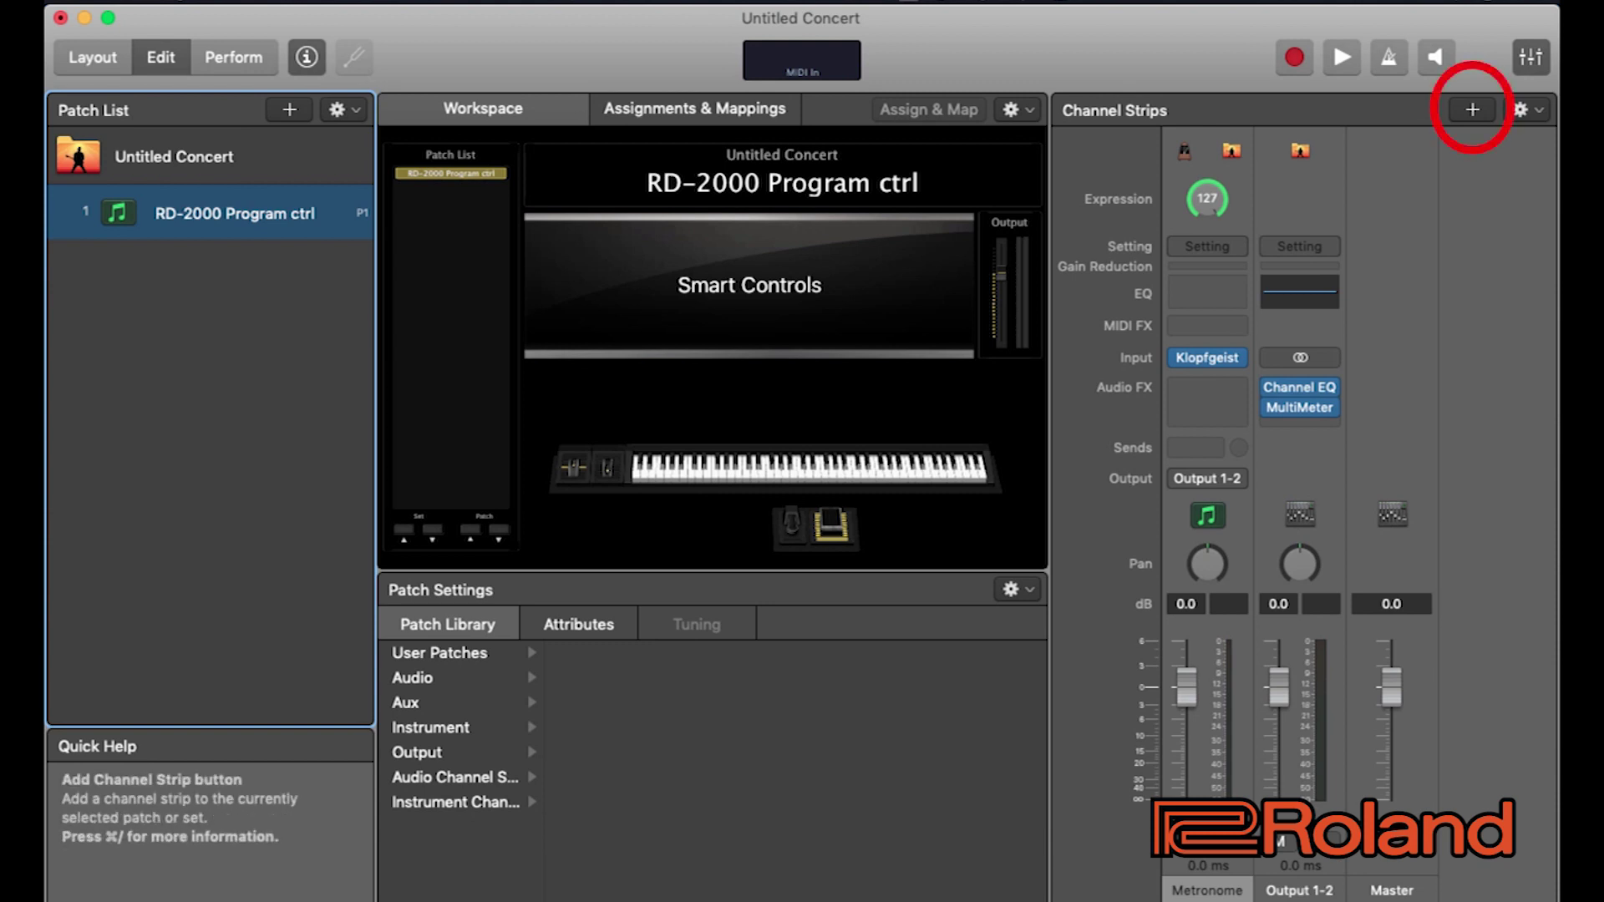
- Add 1 External MIDI channel strip to the patch, with its MIDI output set to RD-2000, Channel 16
left_click(1471, 110)
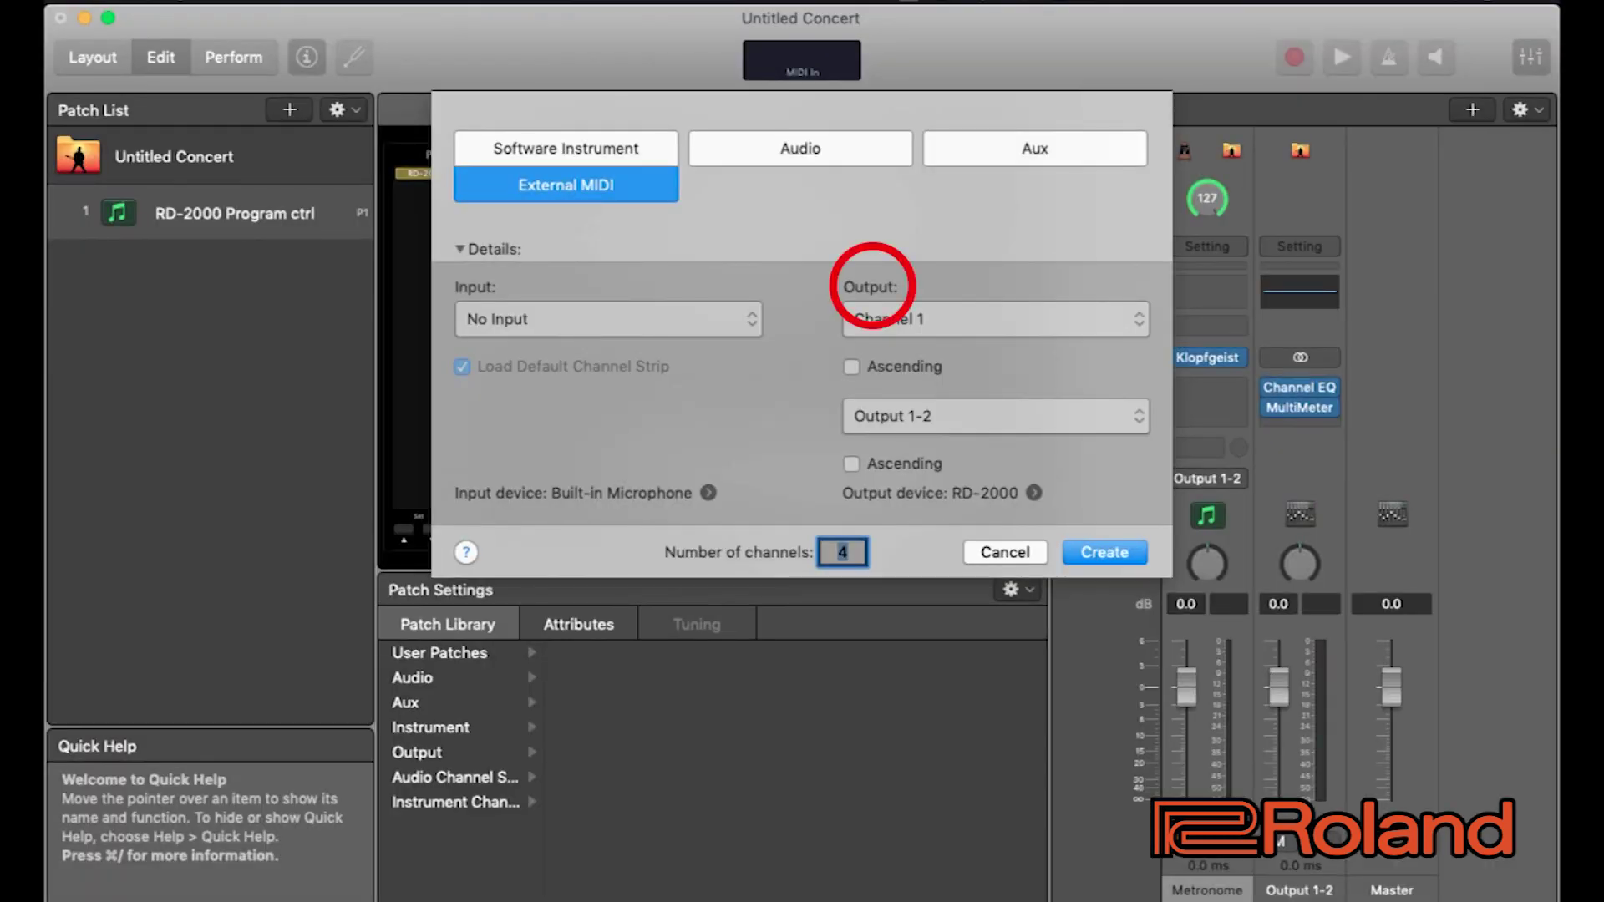
mouse_move(986, 351)
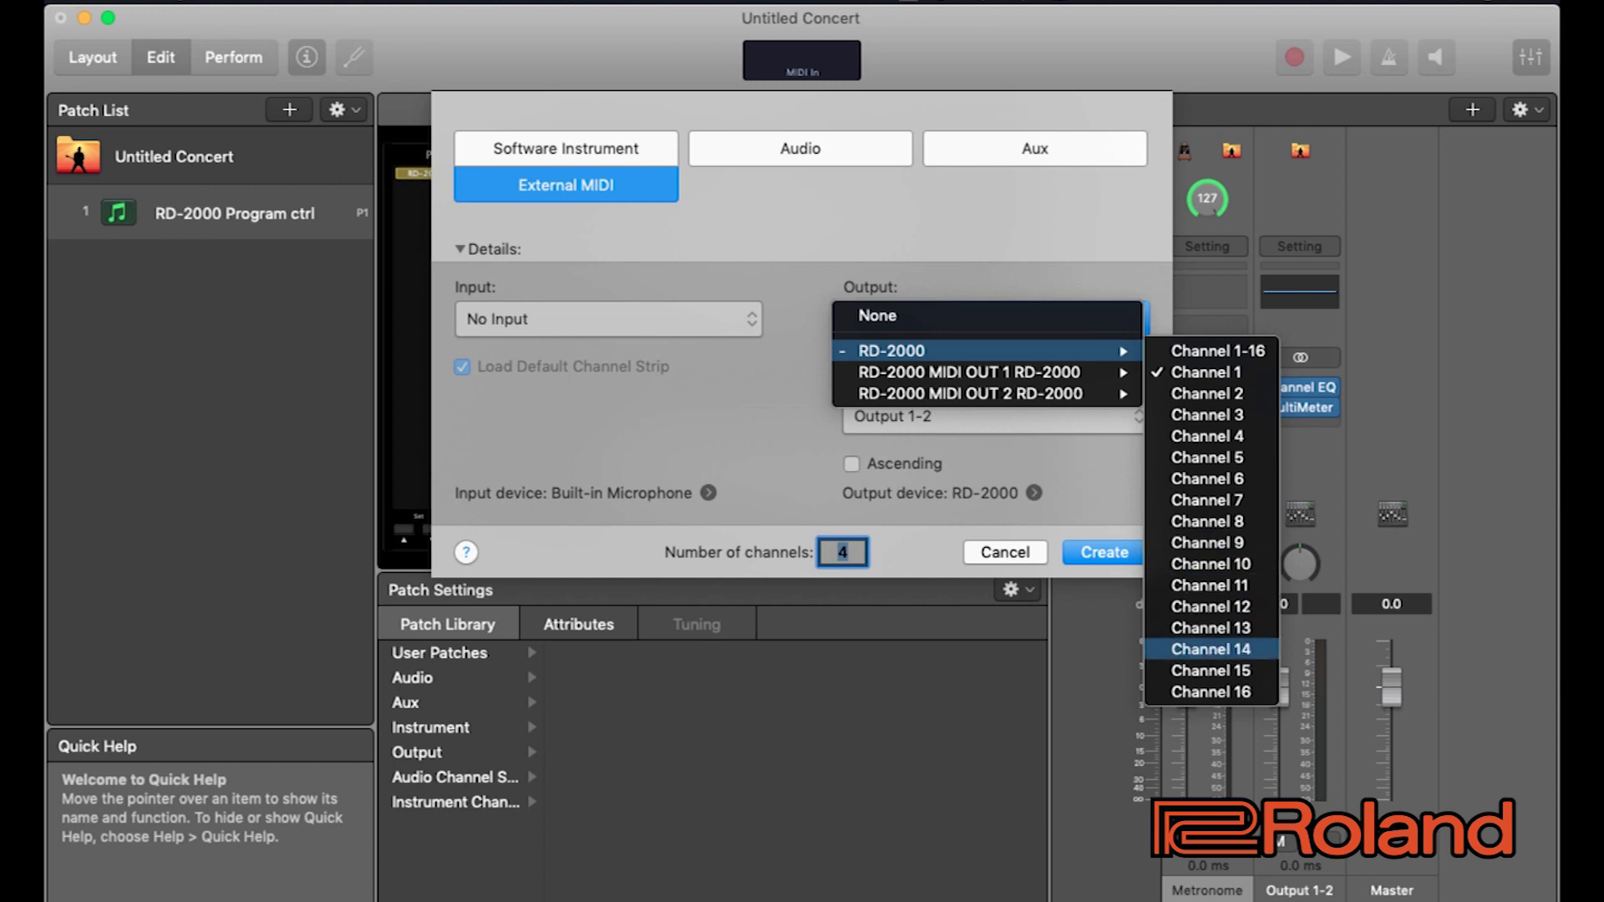
key("Return")
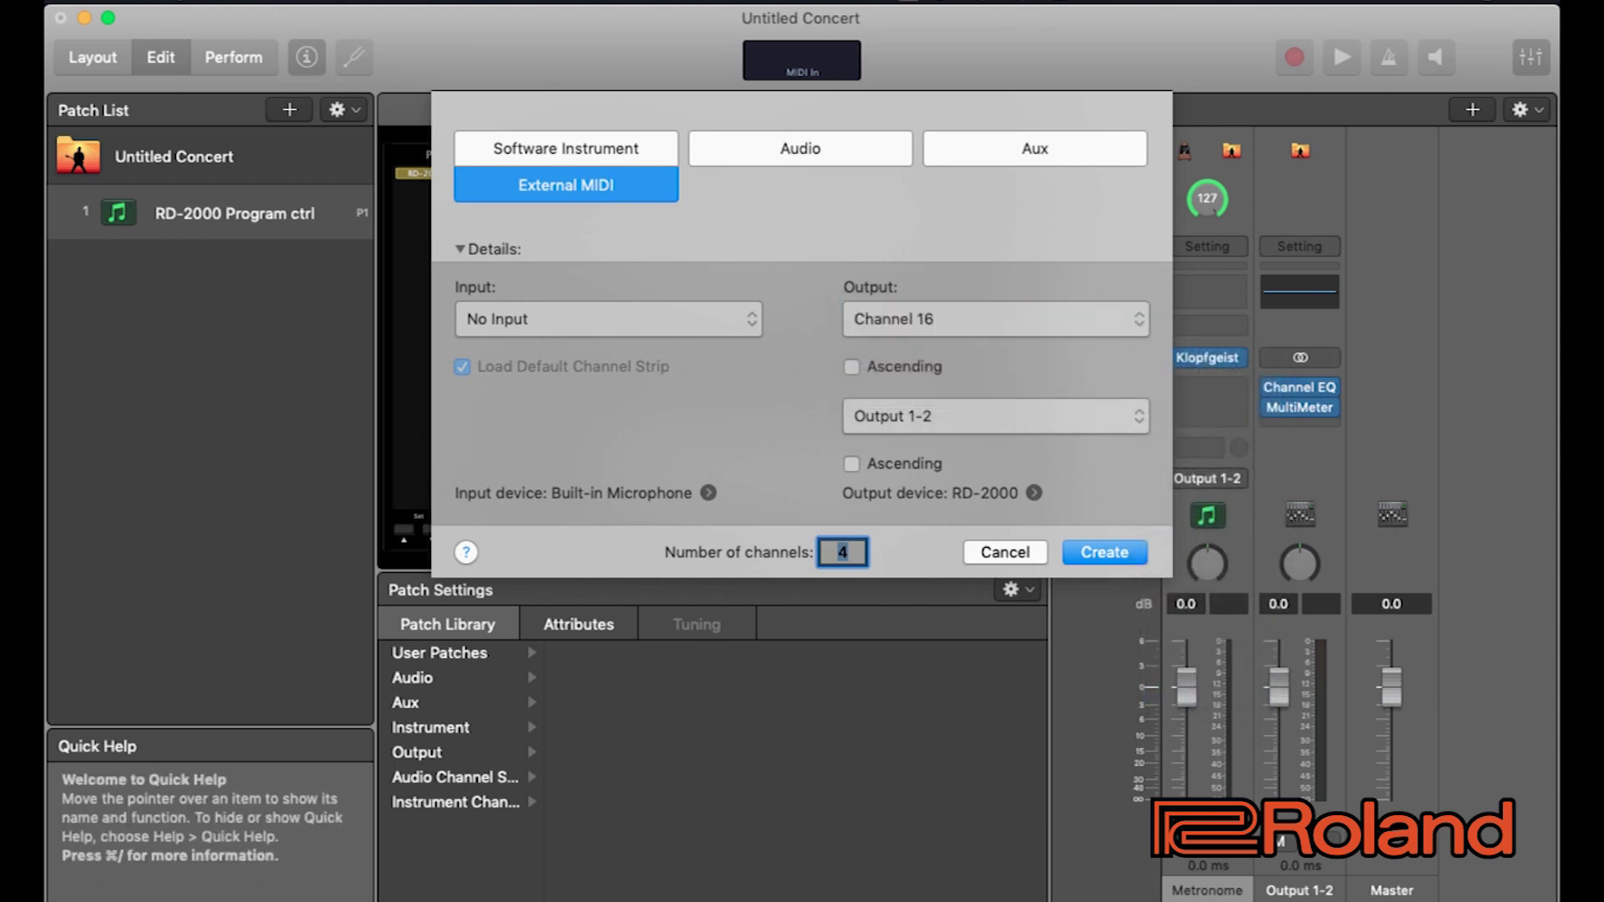
type("1")
key("Return")
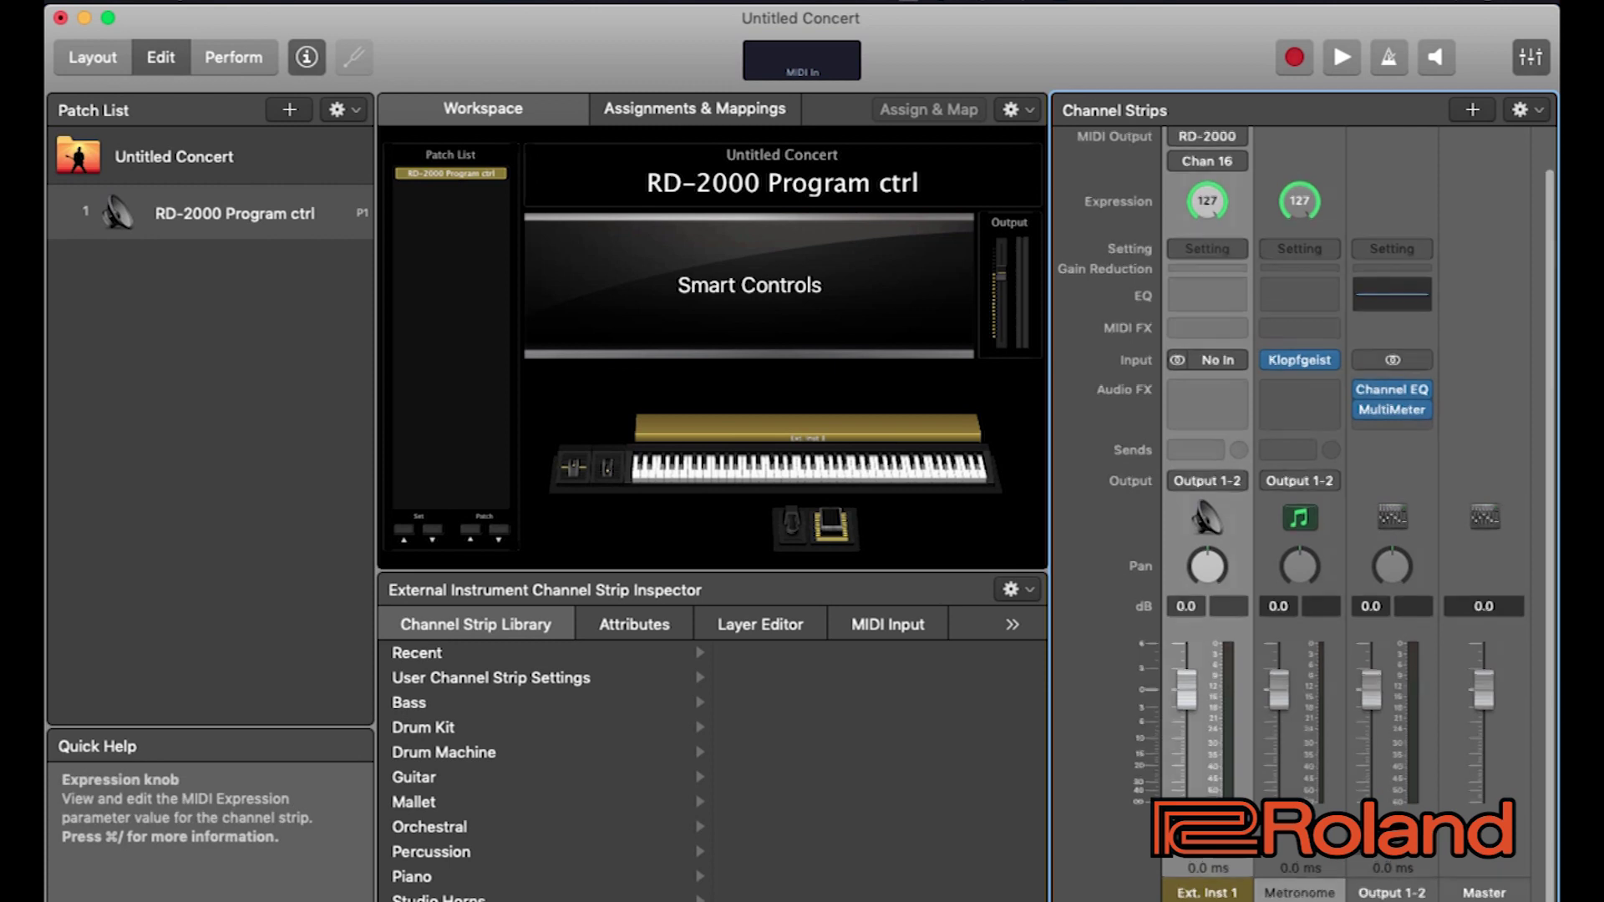
- Check the new strip's MIDI output device and channel choices, keeping RD-2000 and Channel 16 selected
scroll(1306, 514, "up", 2)
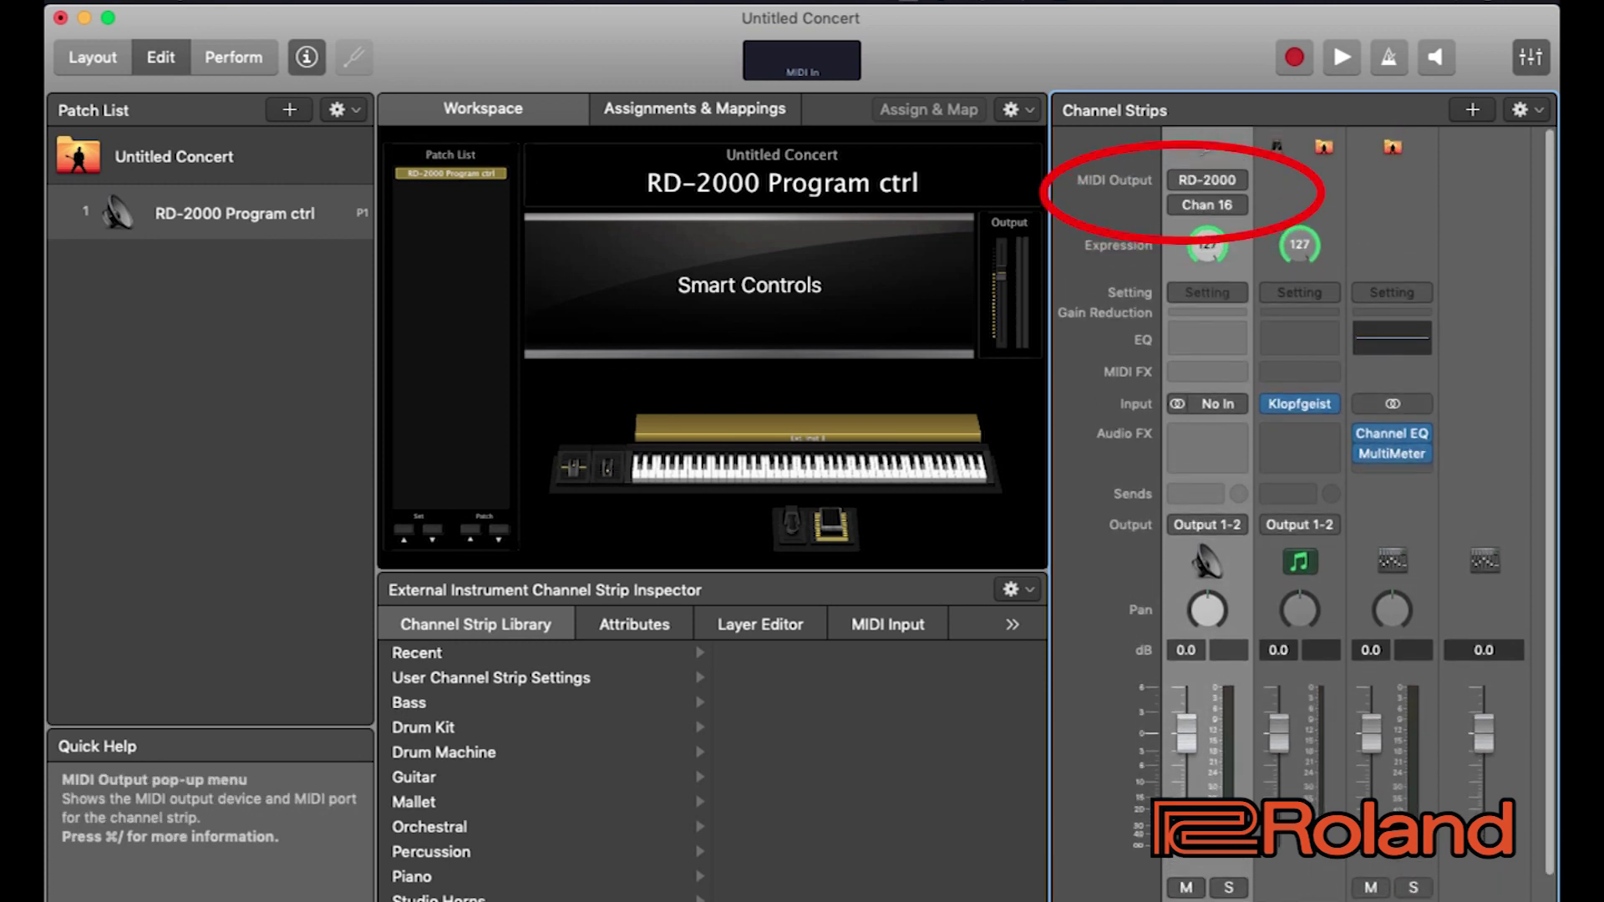
left_click(1206, 179)
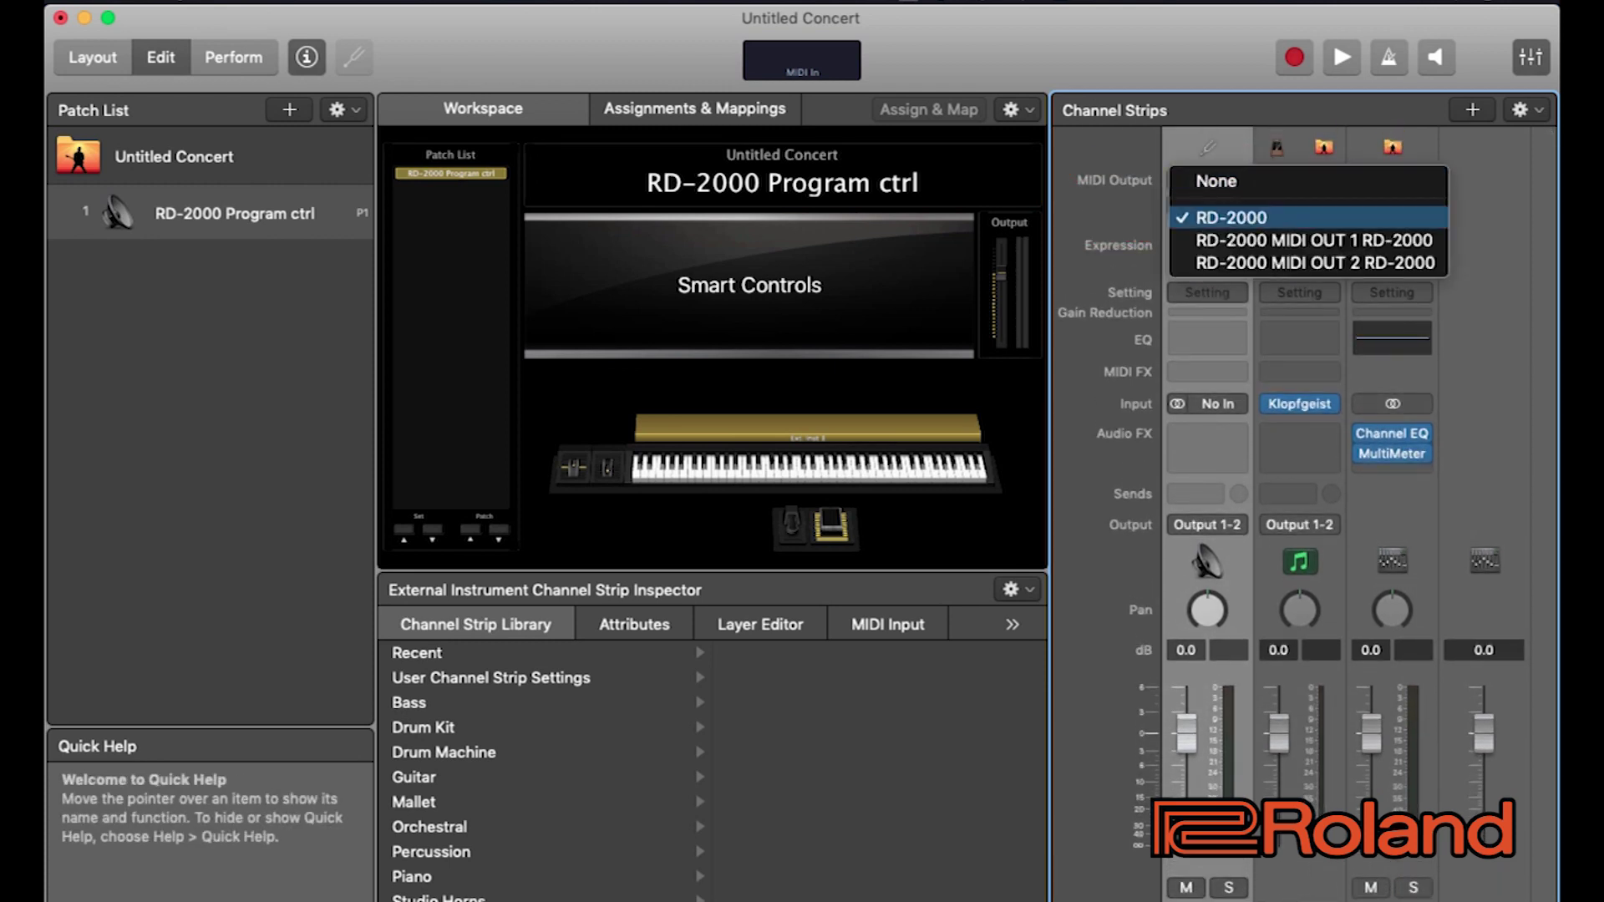
left_click(1212, 217)
left_click(1207, 204)
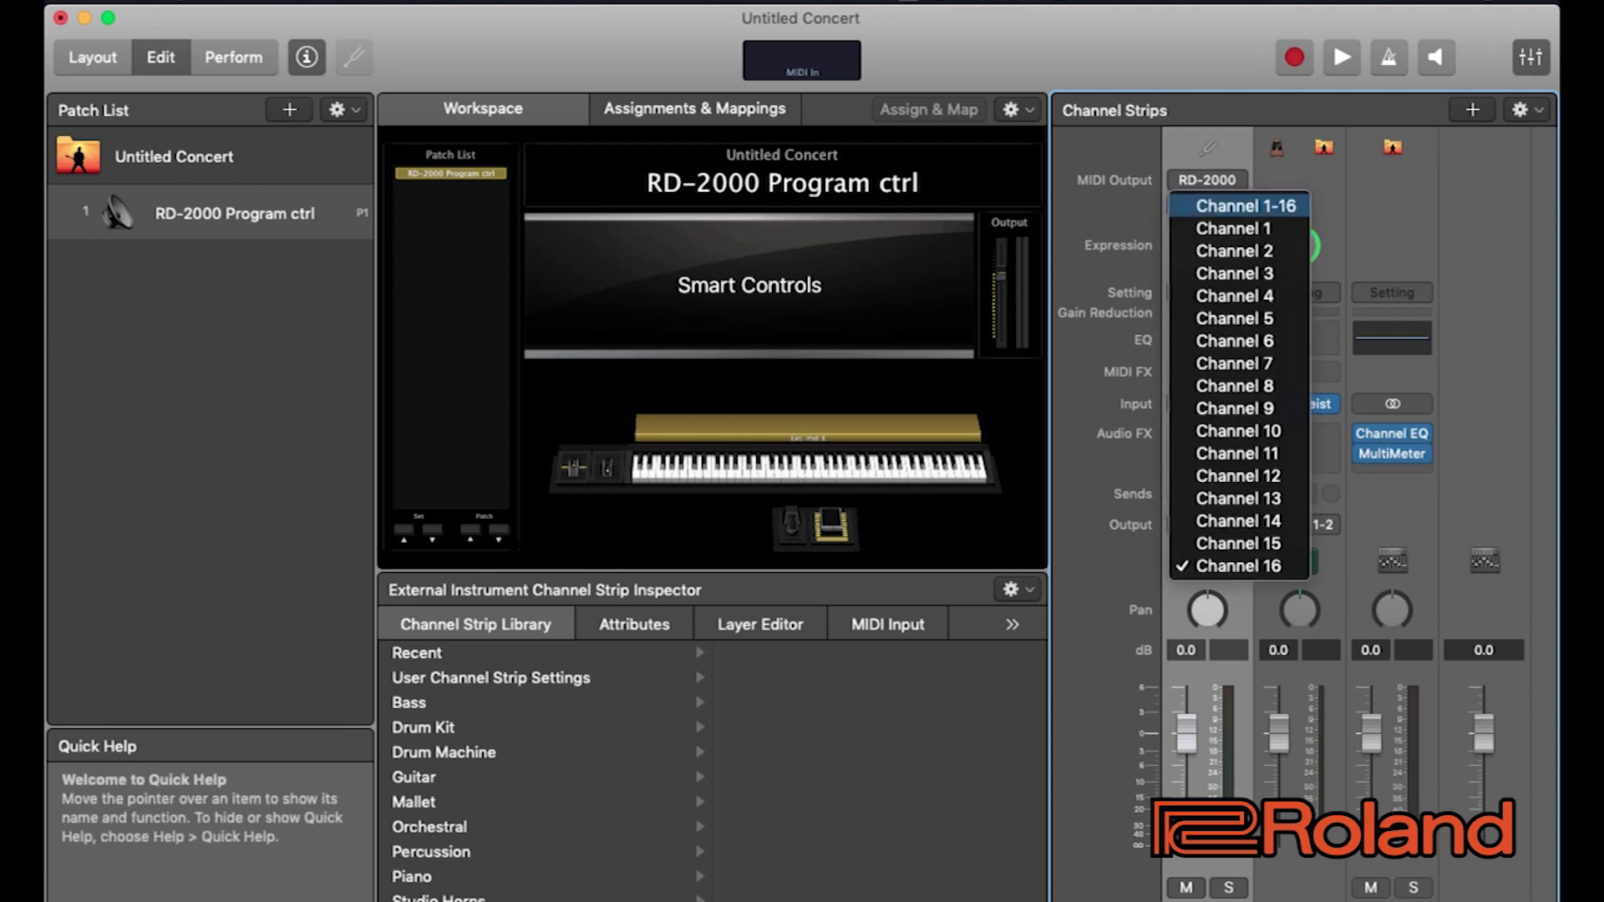
left_click(1239, 566)
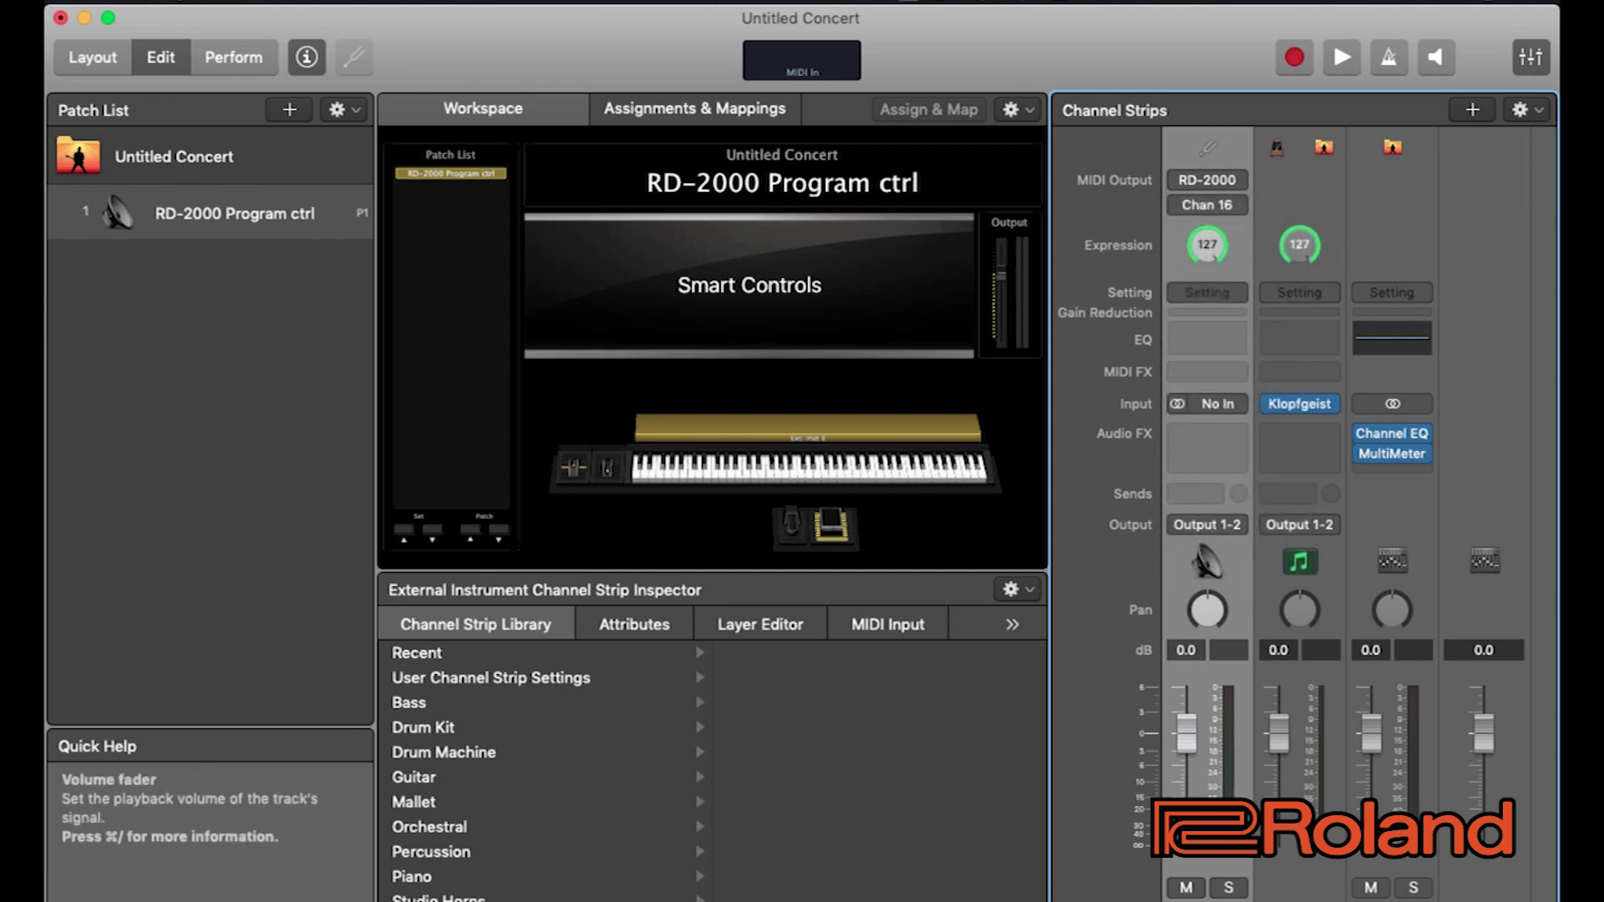
- Enable Send Program Change and Send Bank Select on patch change for the external instrument strip
scroll(1305, 512, "down", 3)
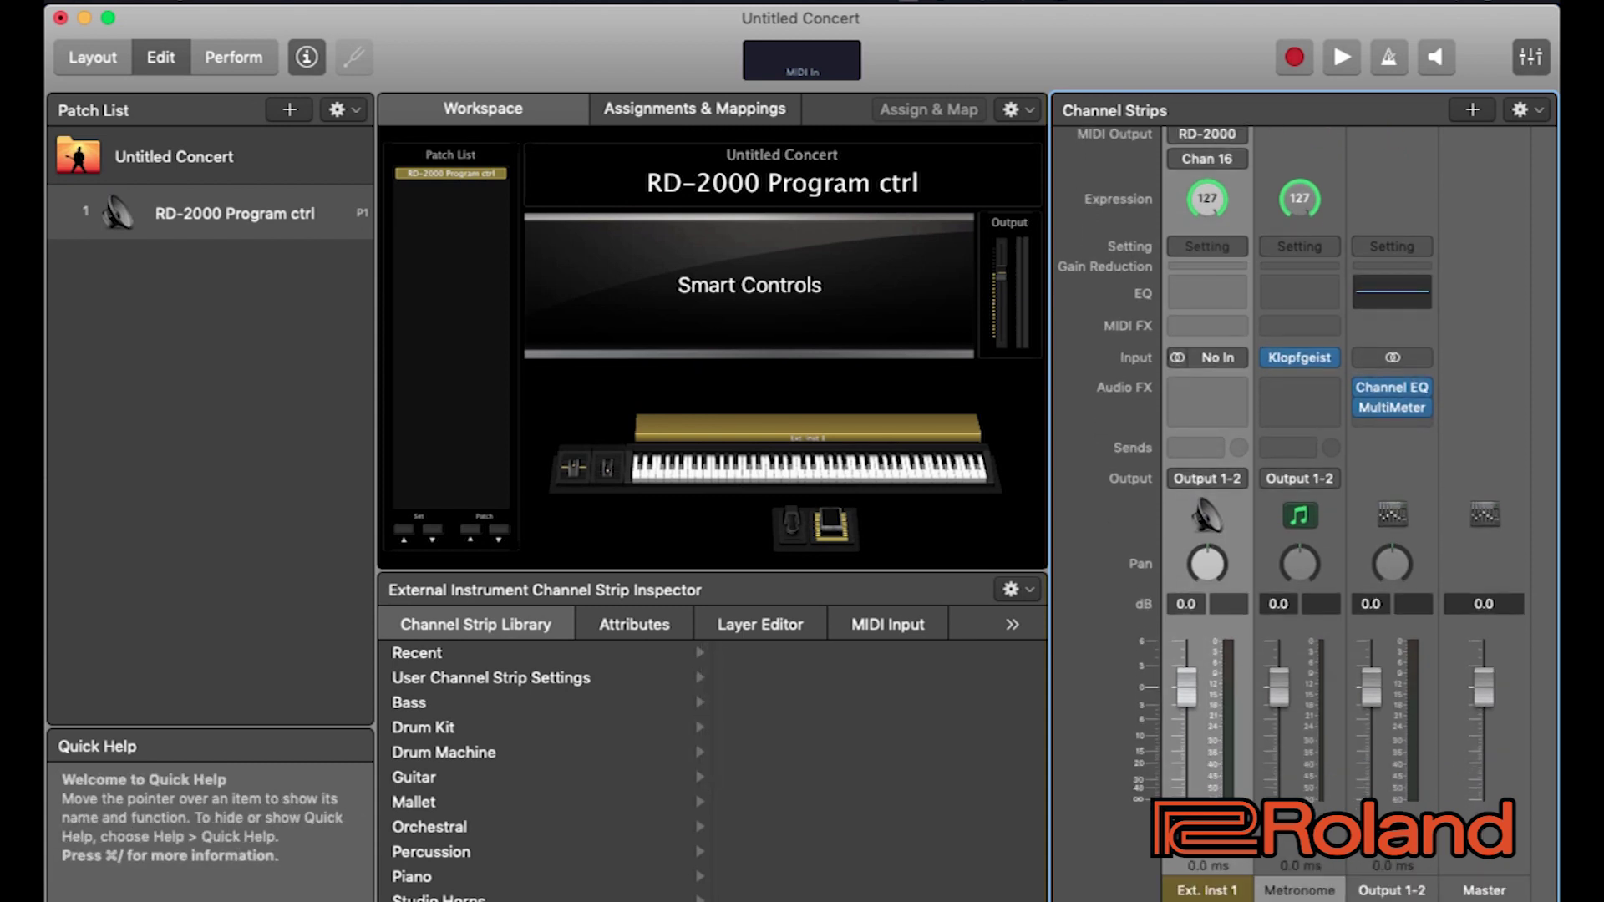
left_click(1012, 624)
left_click(1079, 644)
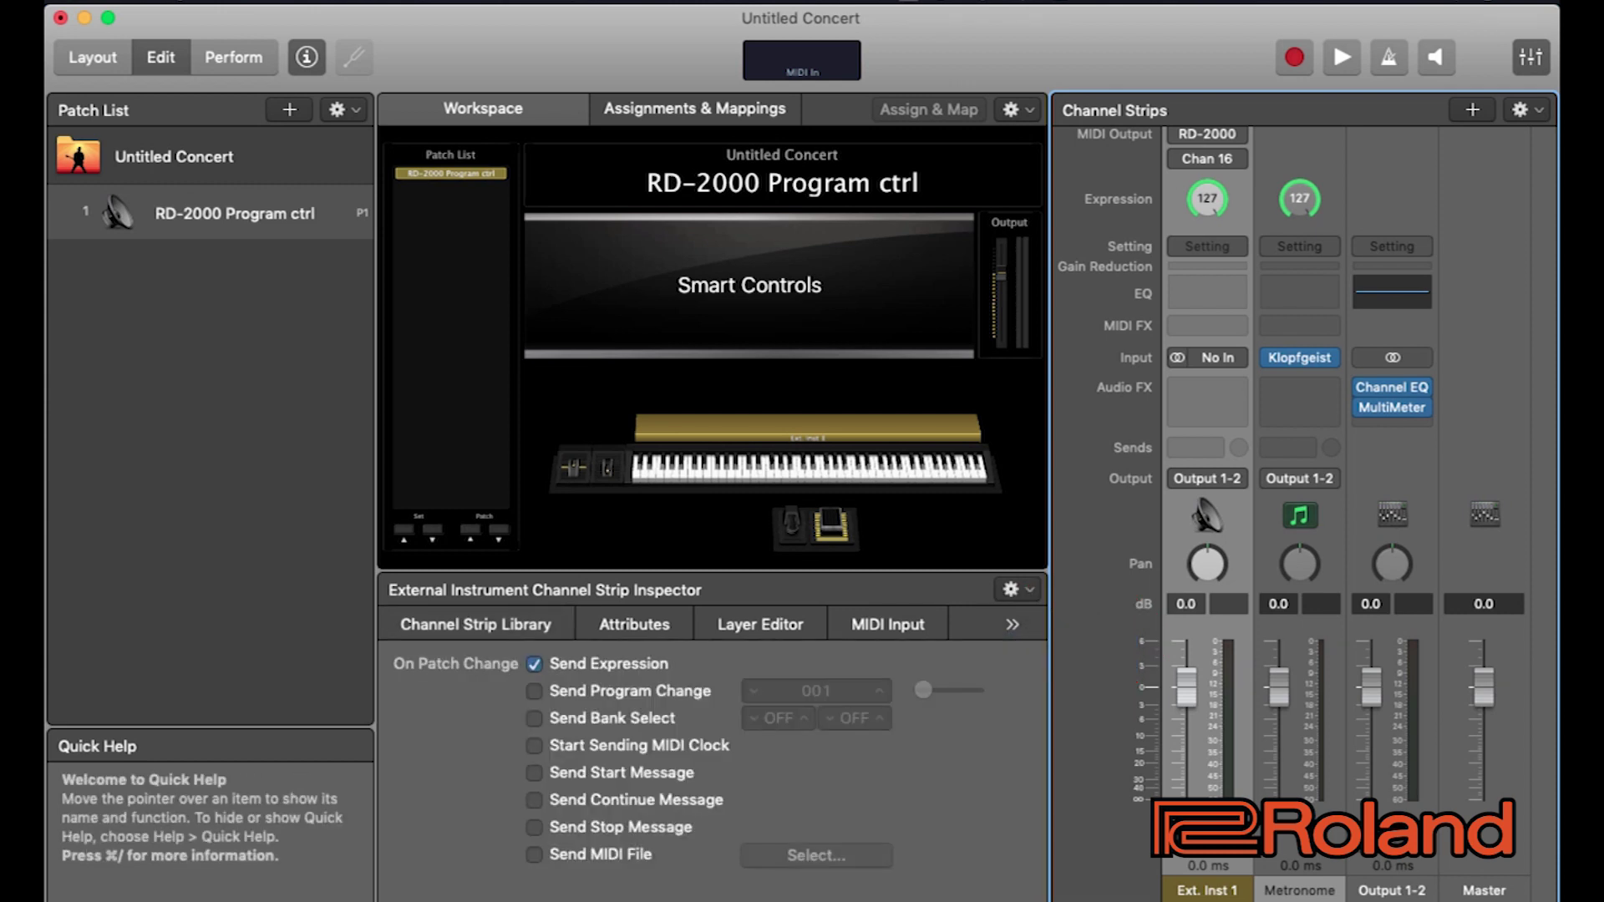
left_click(534, 691)
left_click(534, 718)
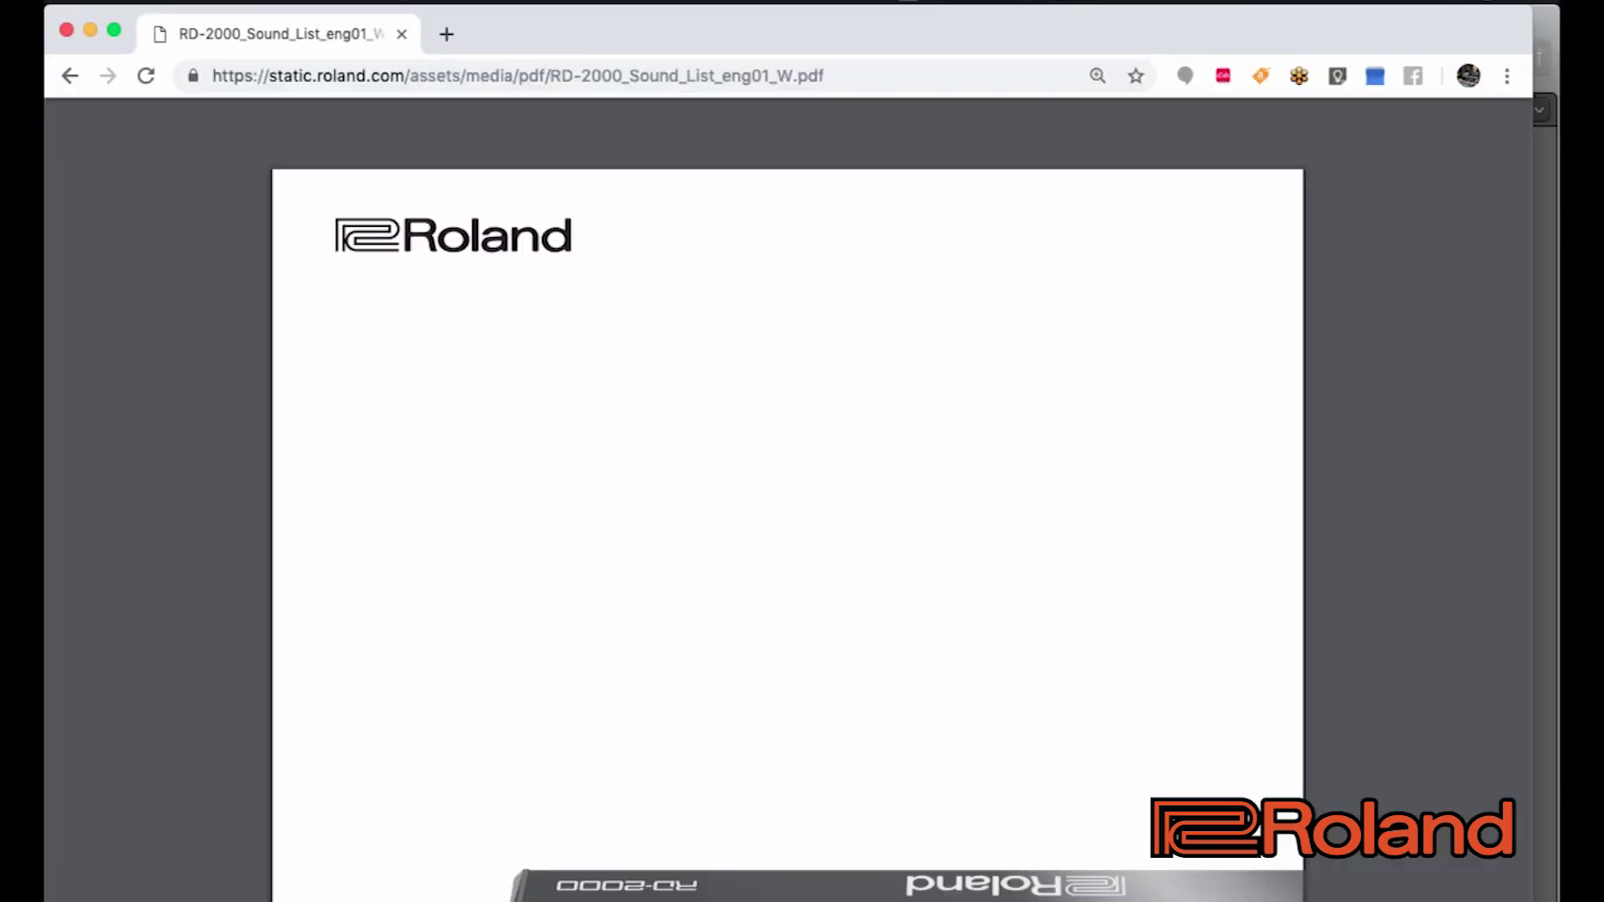
- Examine the contents page of the RD-2000 Sound List PDF in the browser for the tone and program sections
scroll(787, 500, "down", 5)
key("super+minus")
key("super+minus")
key("super+minus")
key("super+minus")
key("super+minus")
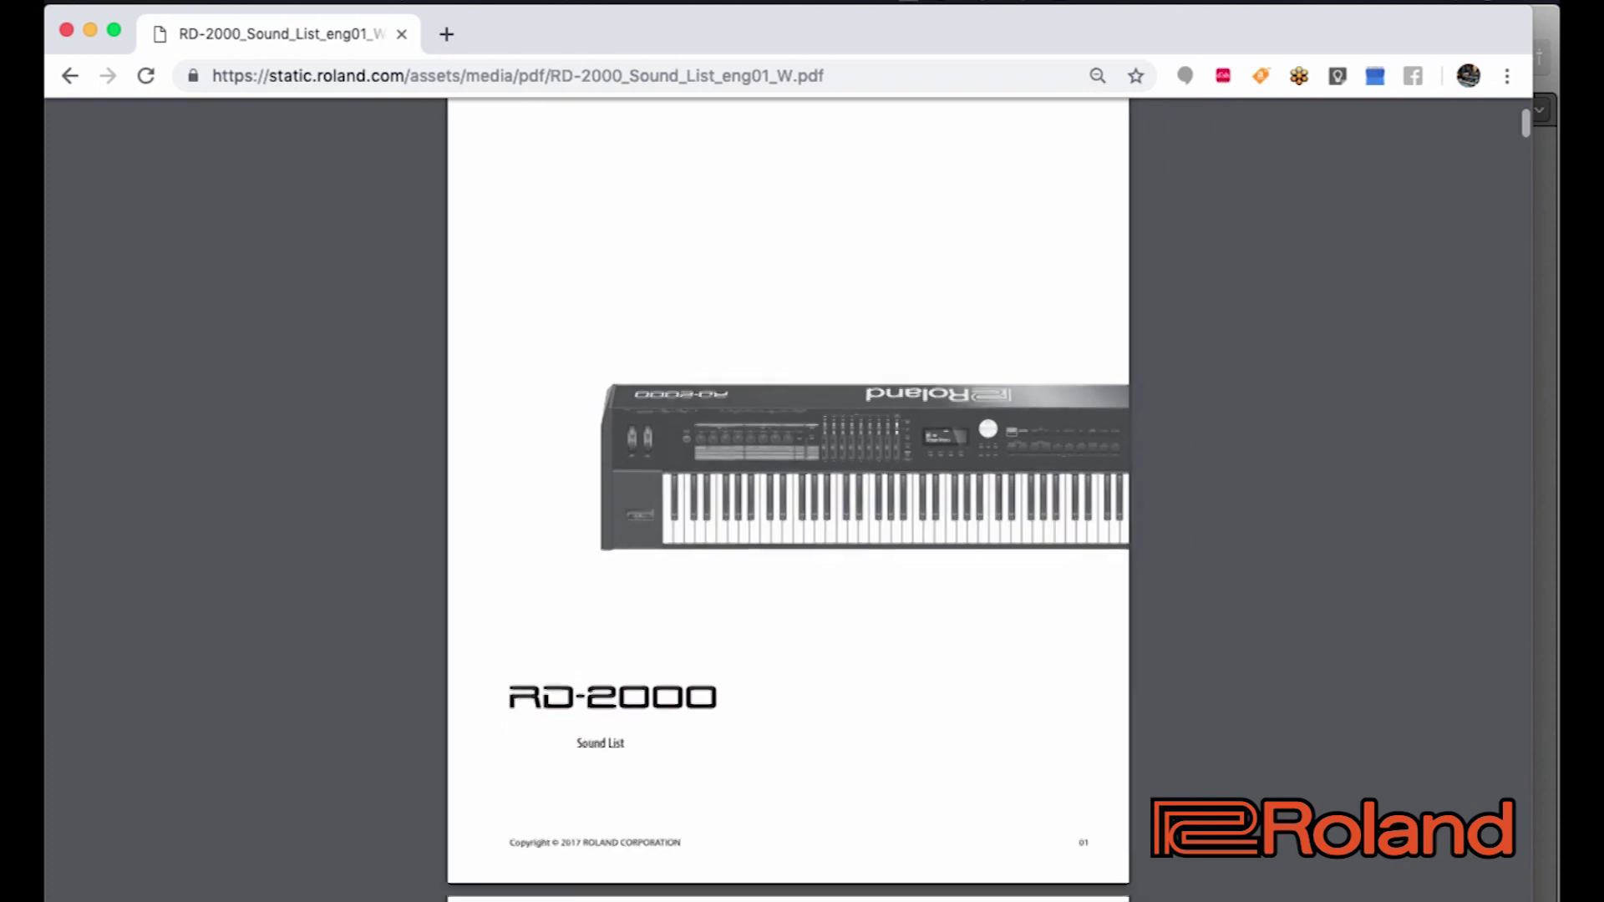
scroll(788, 501, "down", 2)
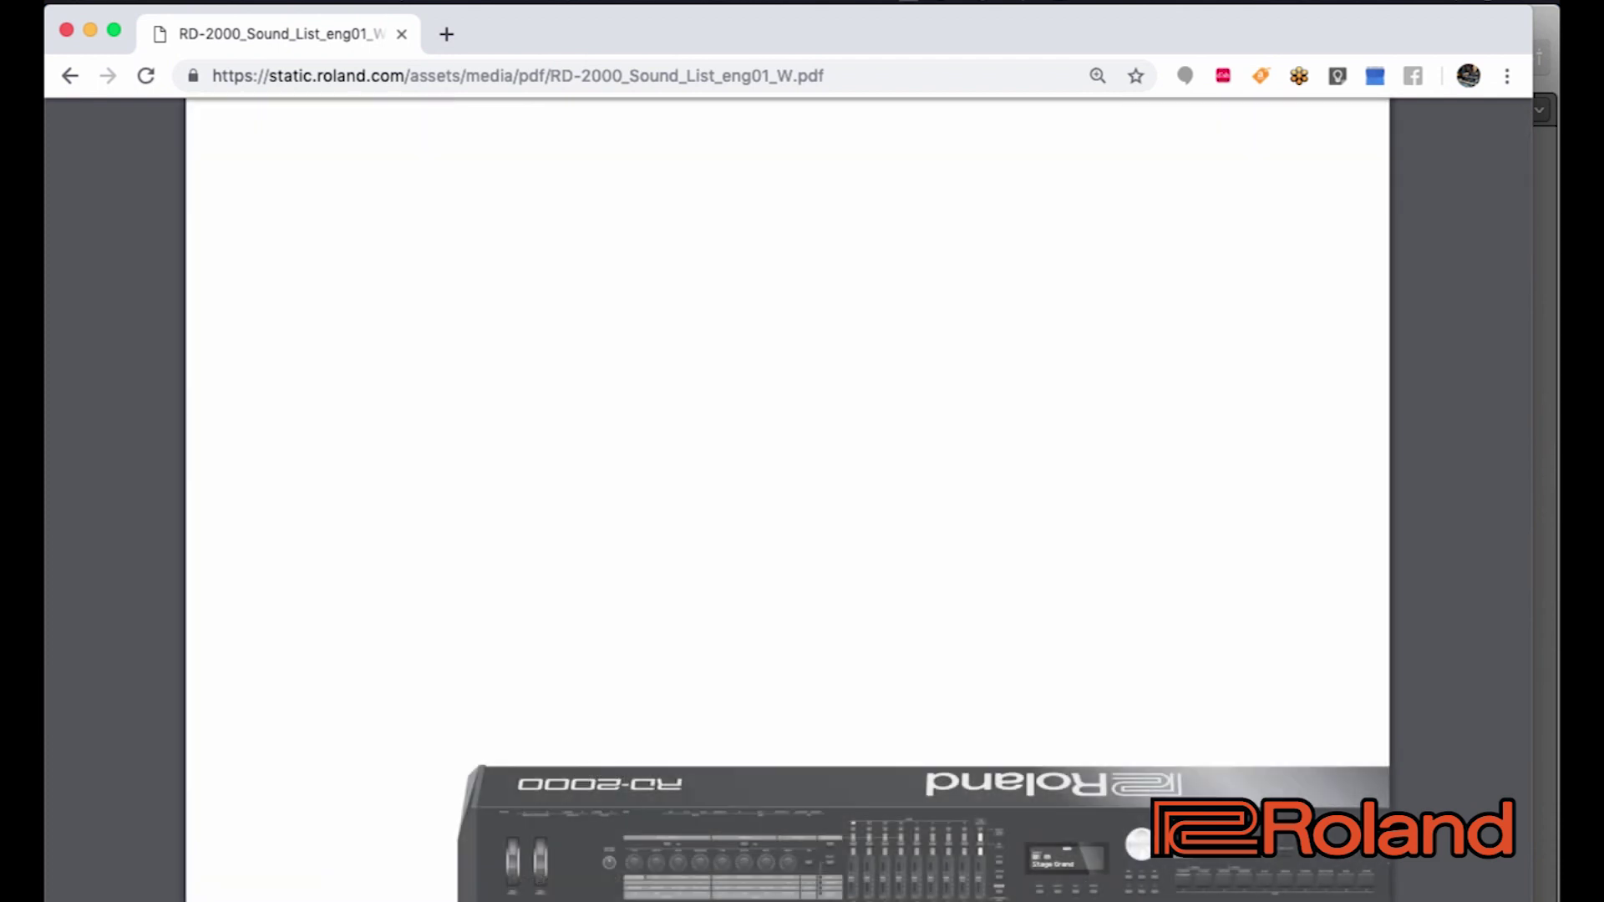
scroll(788, 501, "down", 10)
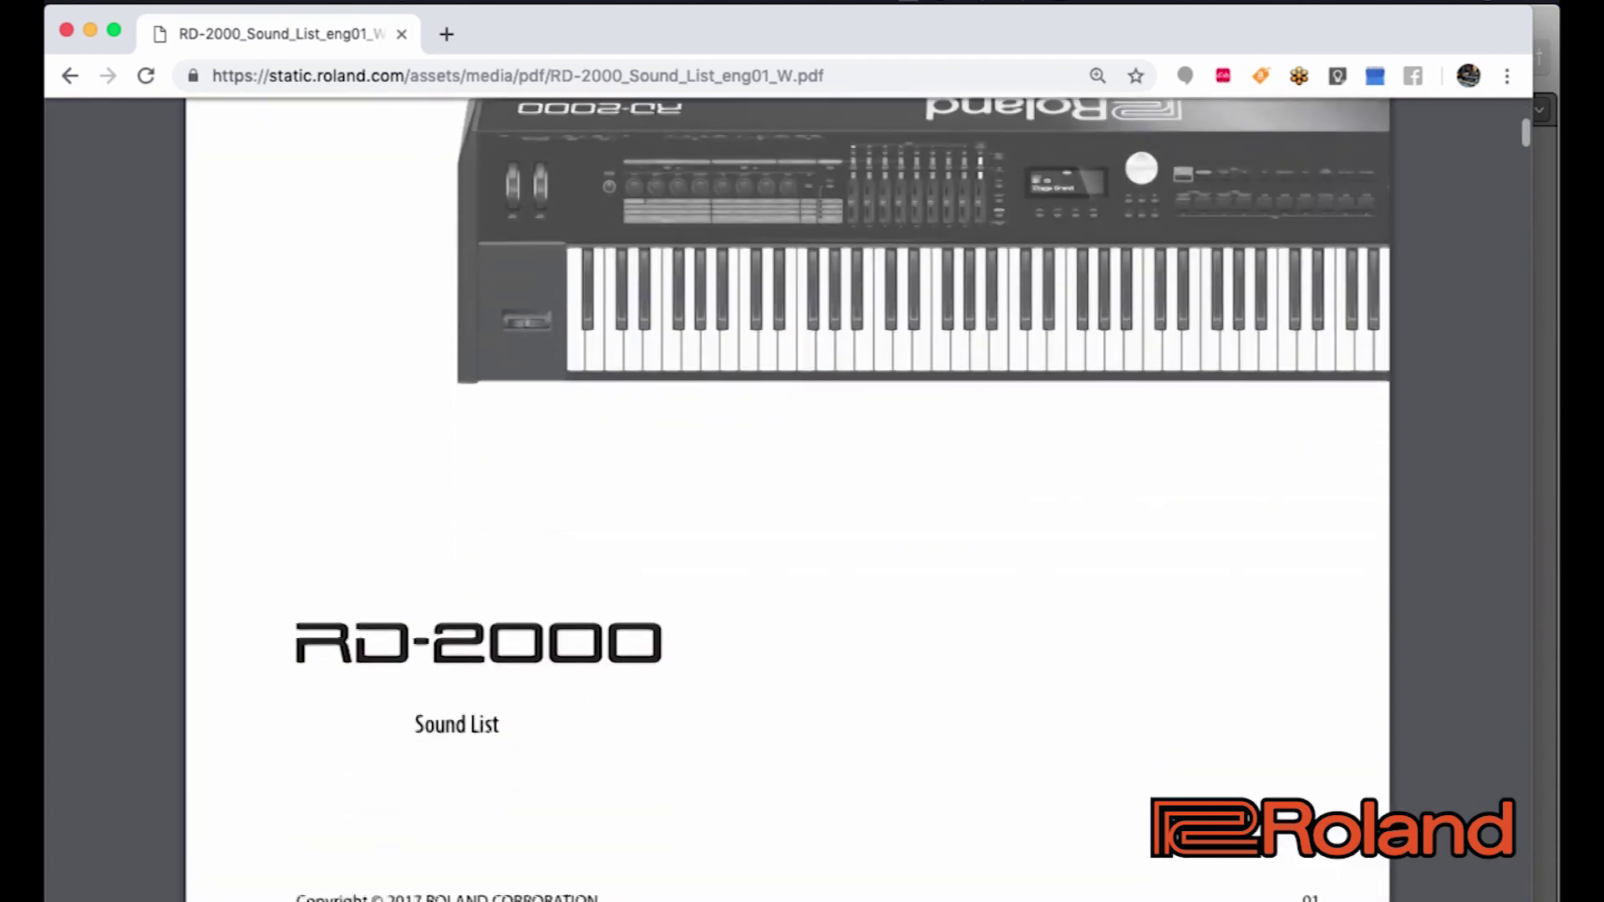
scroll(788, 502, "down", 5)
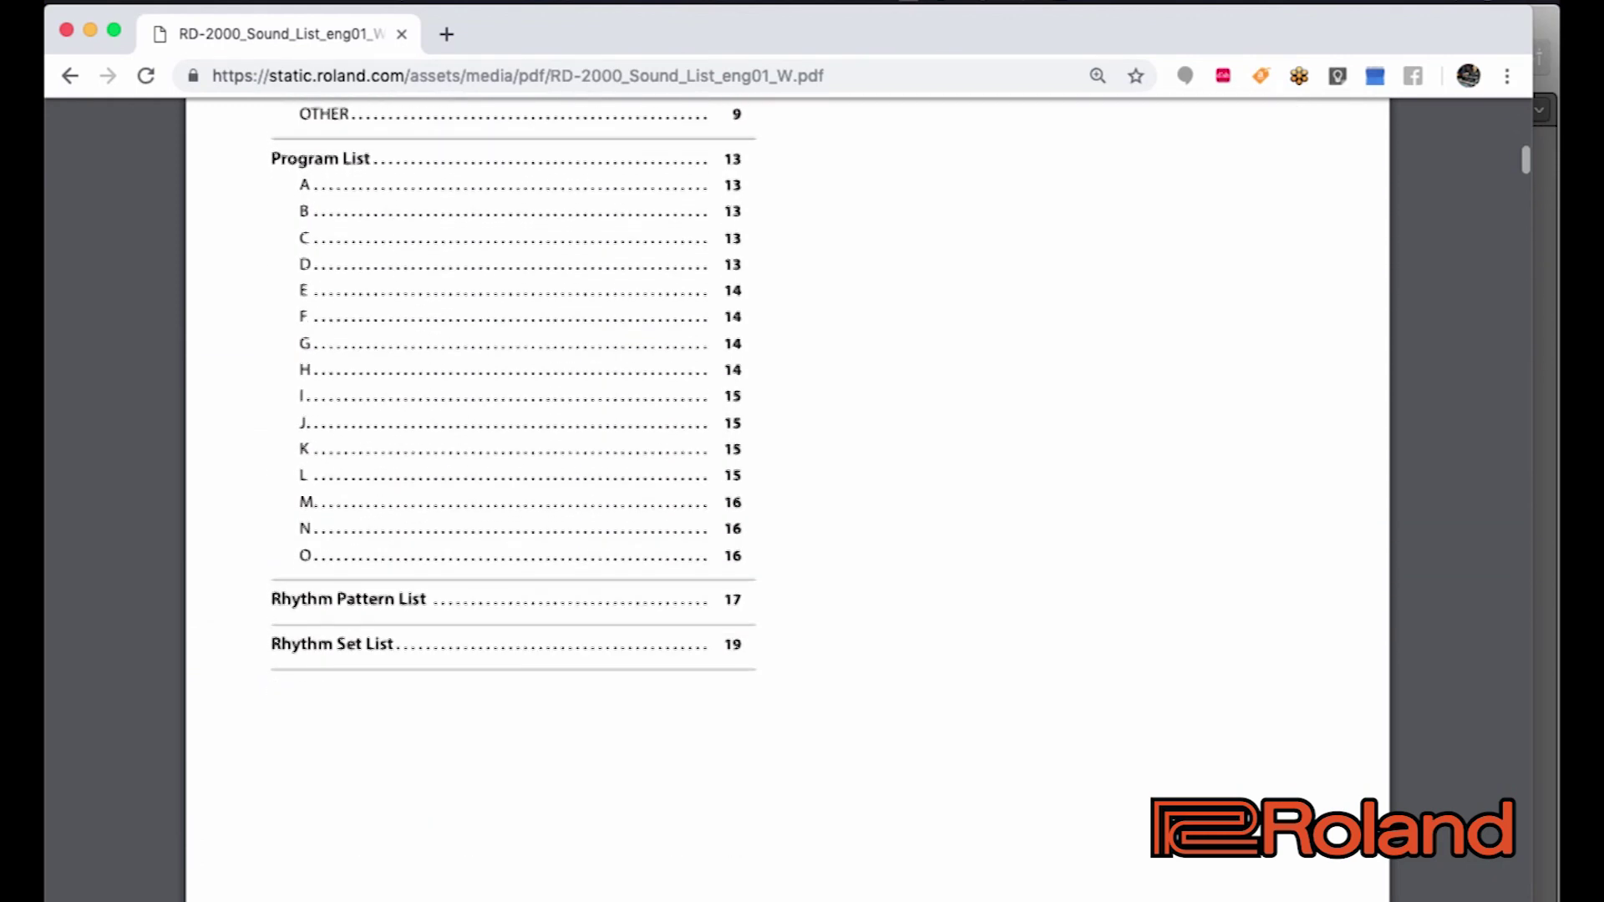
scroll(787, 502, "up", 3)
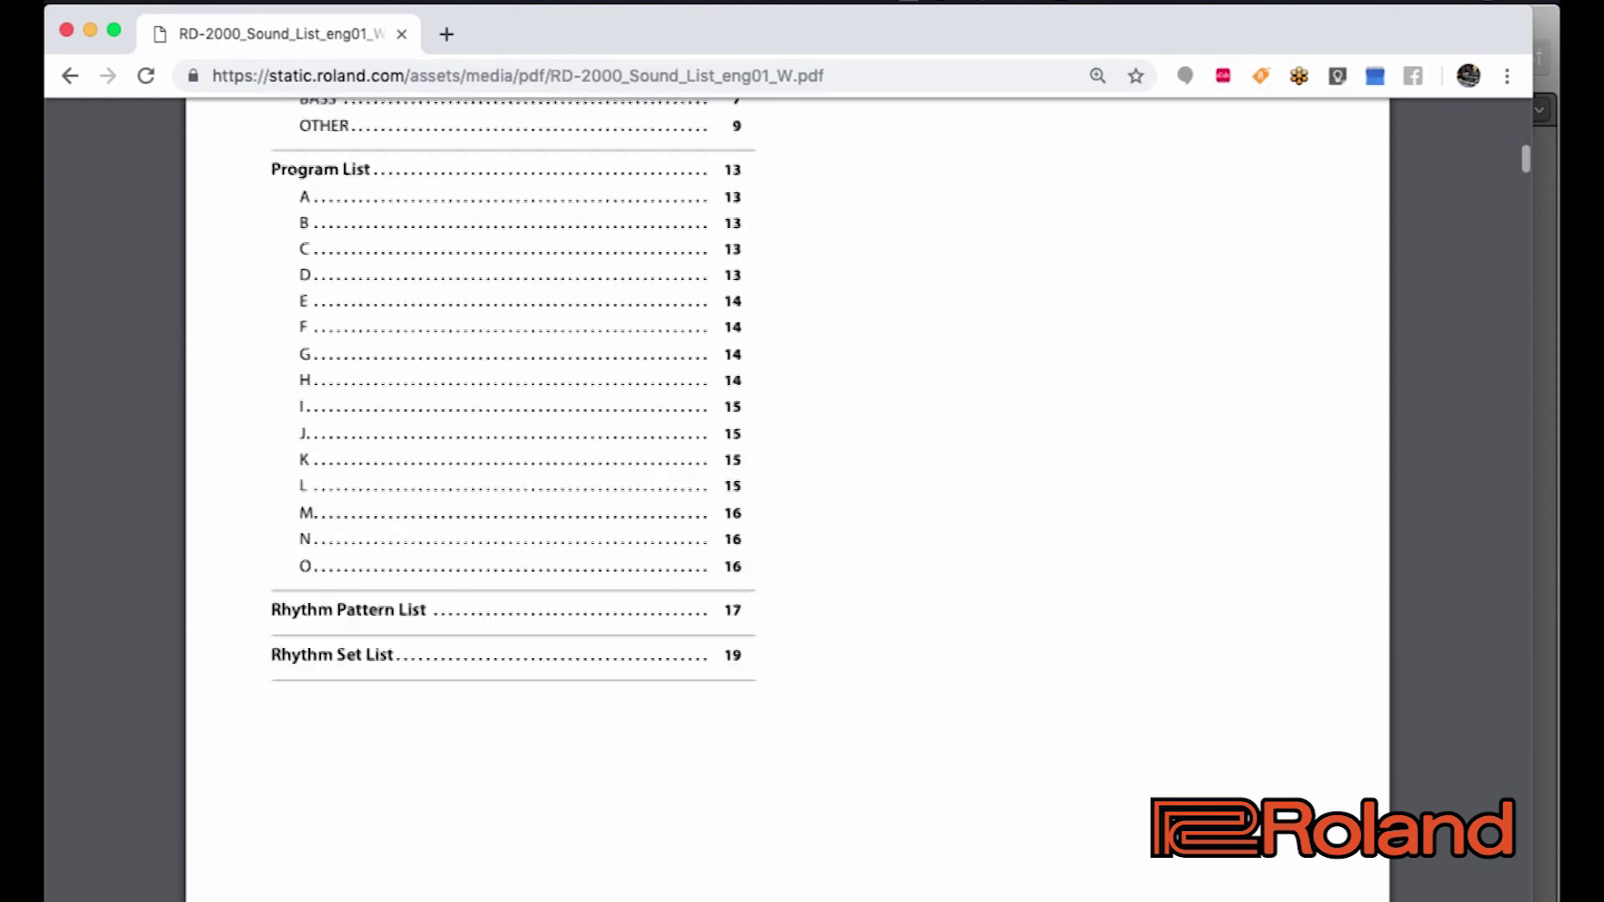
scroll(788, 502, "up", 5)
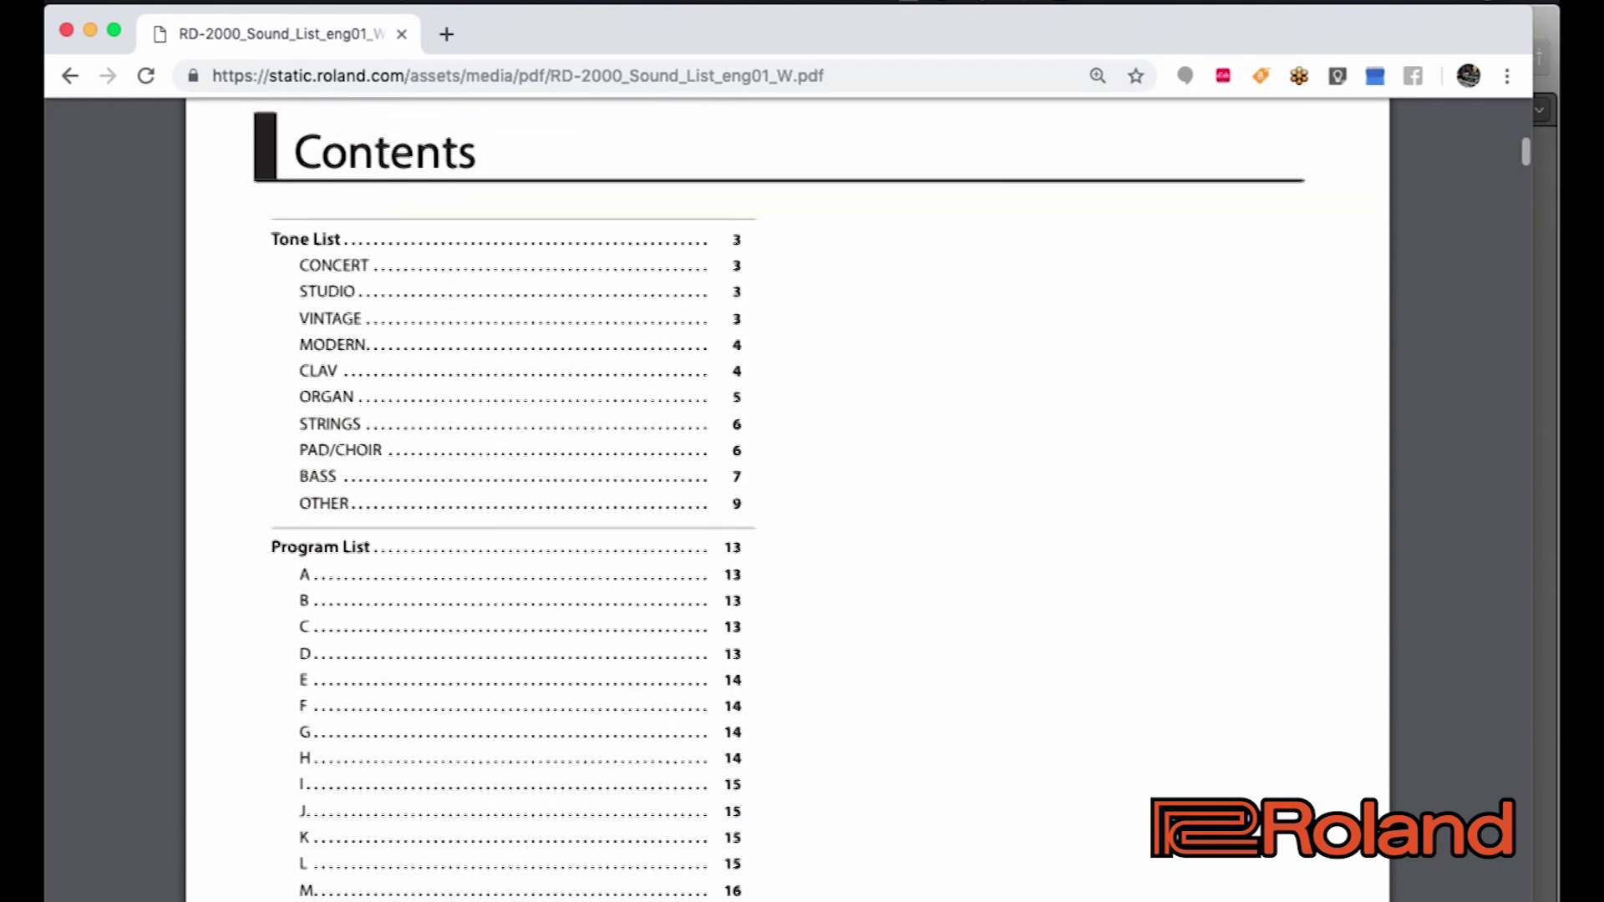
- Look up the MSB, LSB and PC values of program A-10, 1975 EP Burner, in the sound list's Program List
scroll(788, 502, "down", 3)
scroll(788, 502, "down", 8)
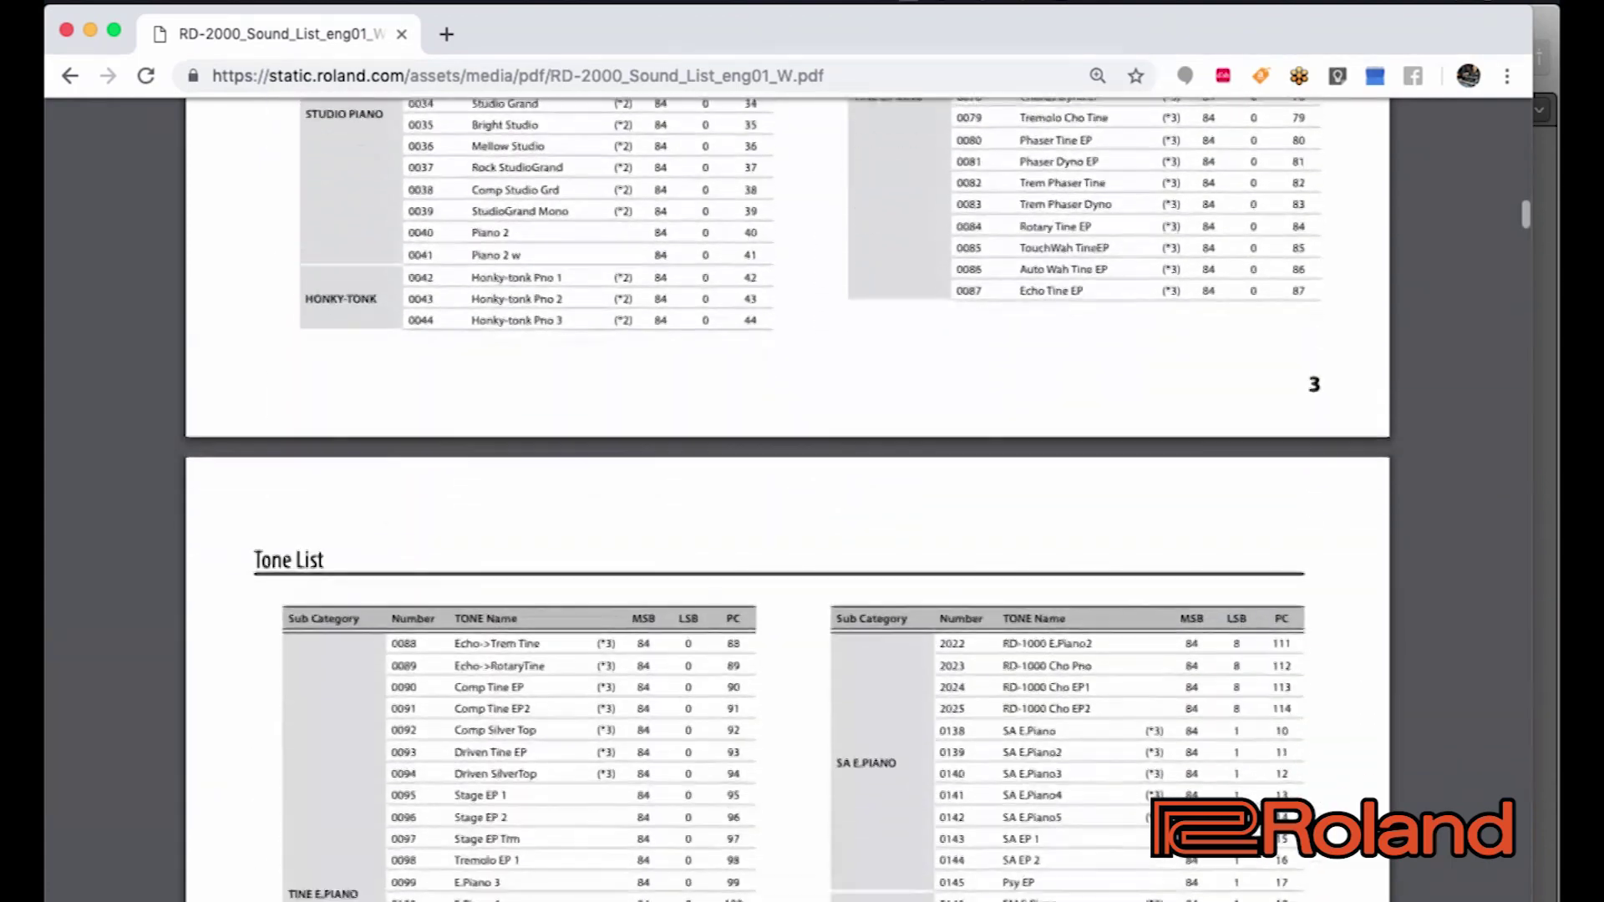
scroll(785, 501, "down", 20)
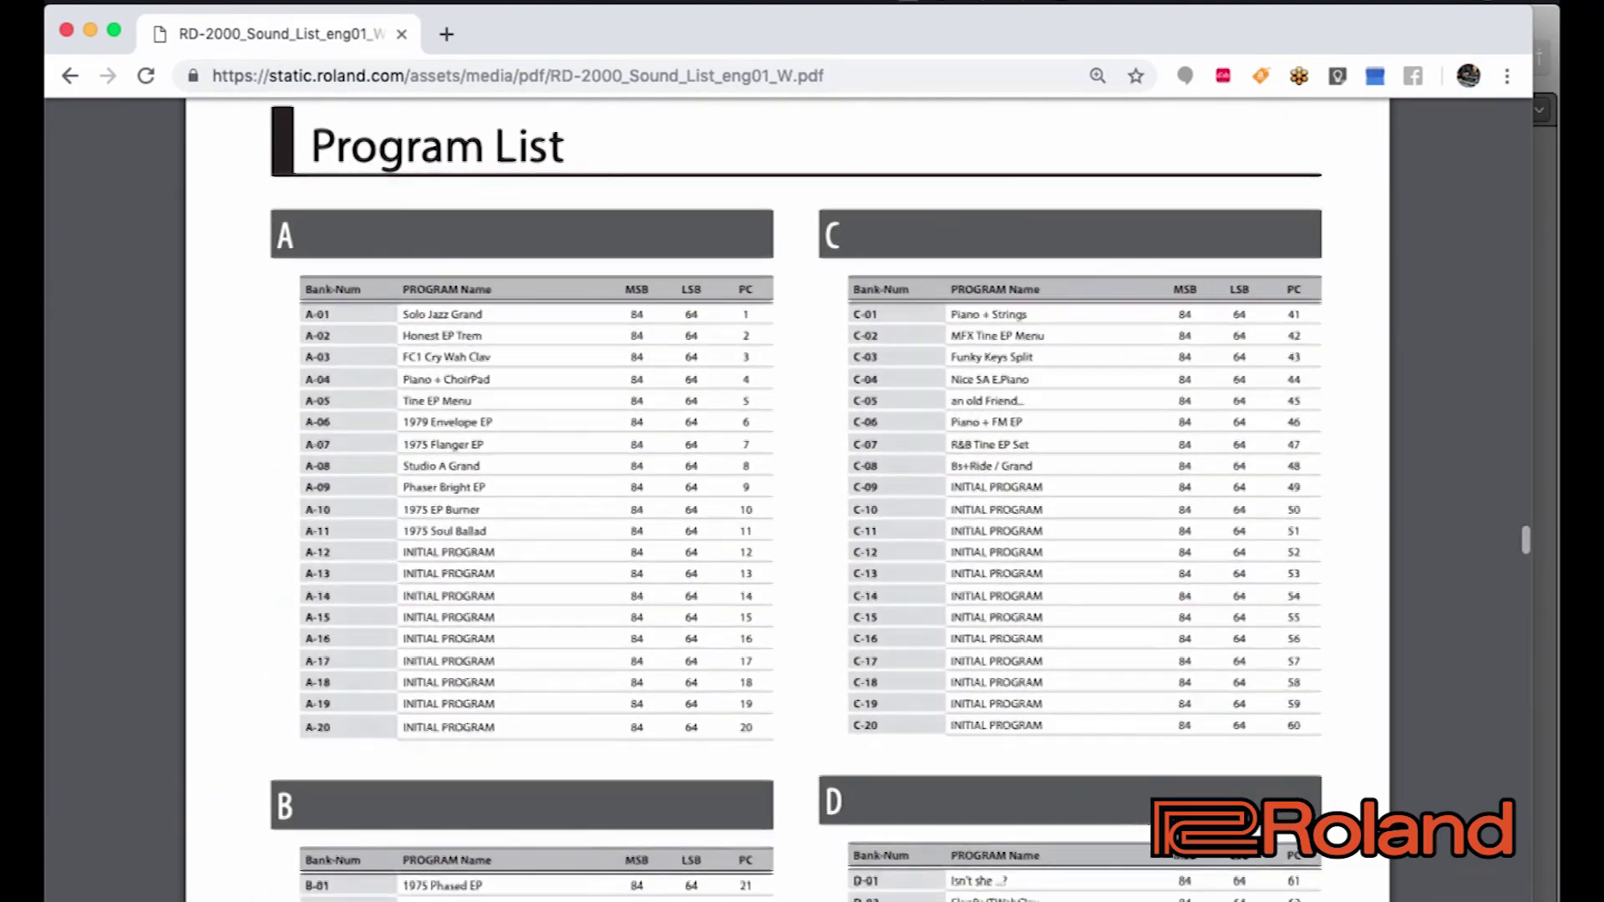
scroll(778, 411, "up", 3)
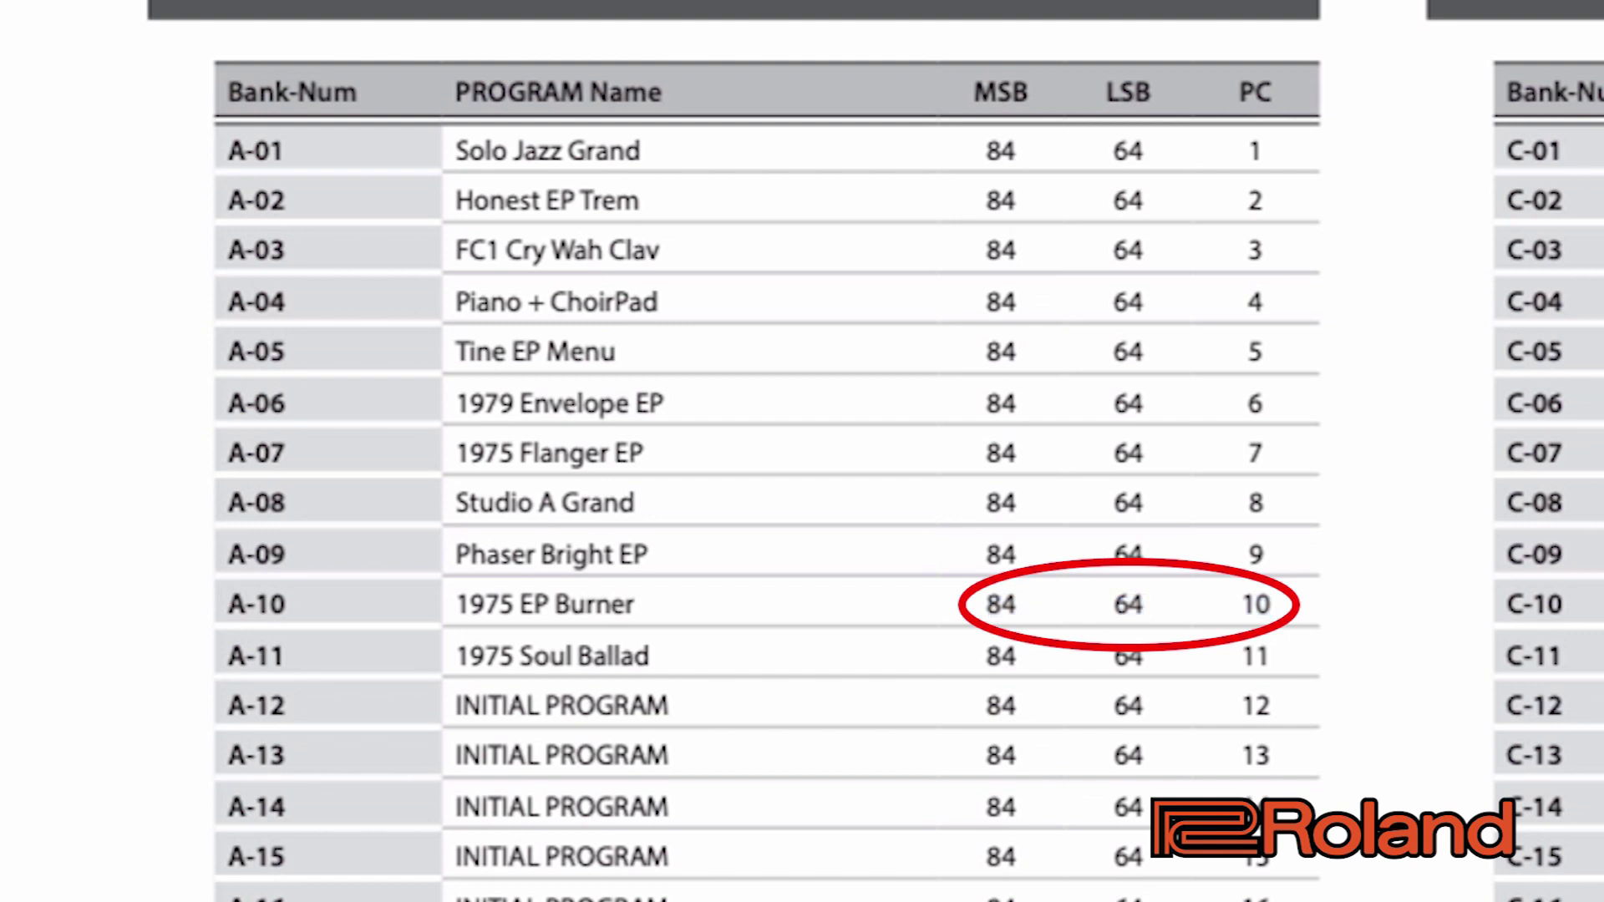
- Back in MainStage, set the external instrument strip's bank select to 84 and 64 and its program change to 10
key("super+Tab")
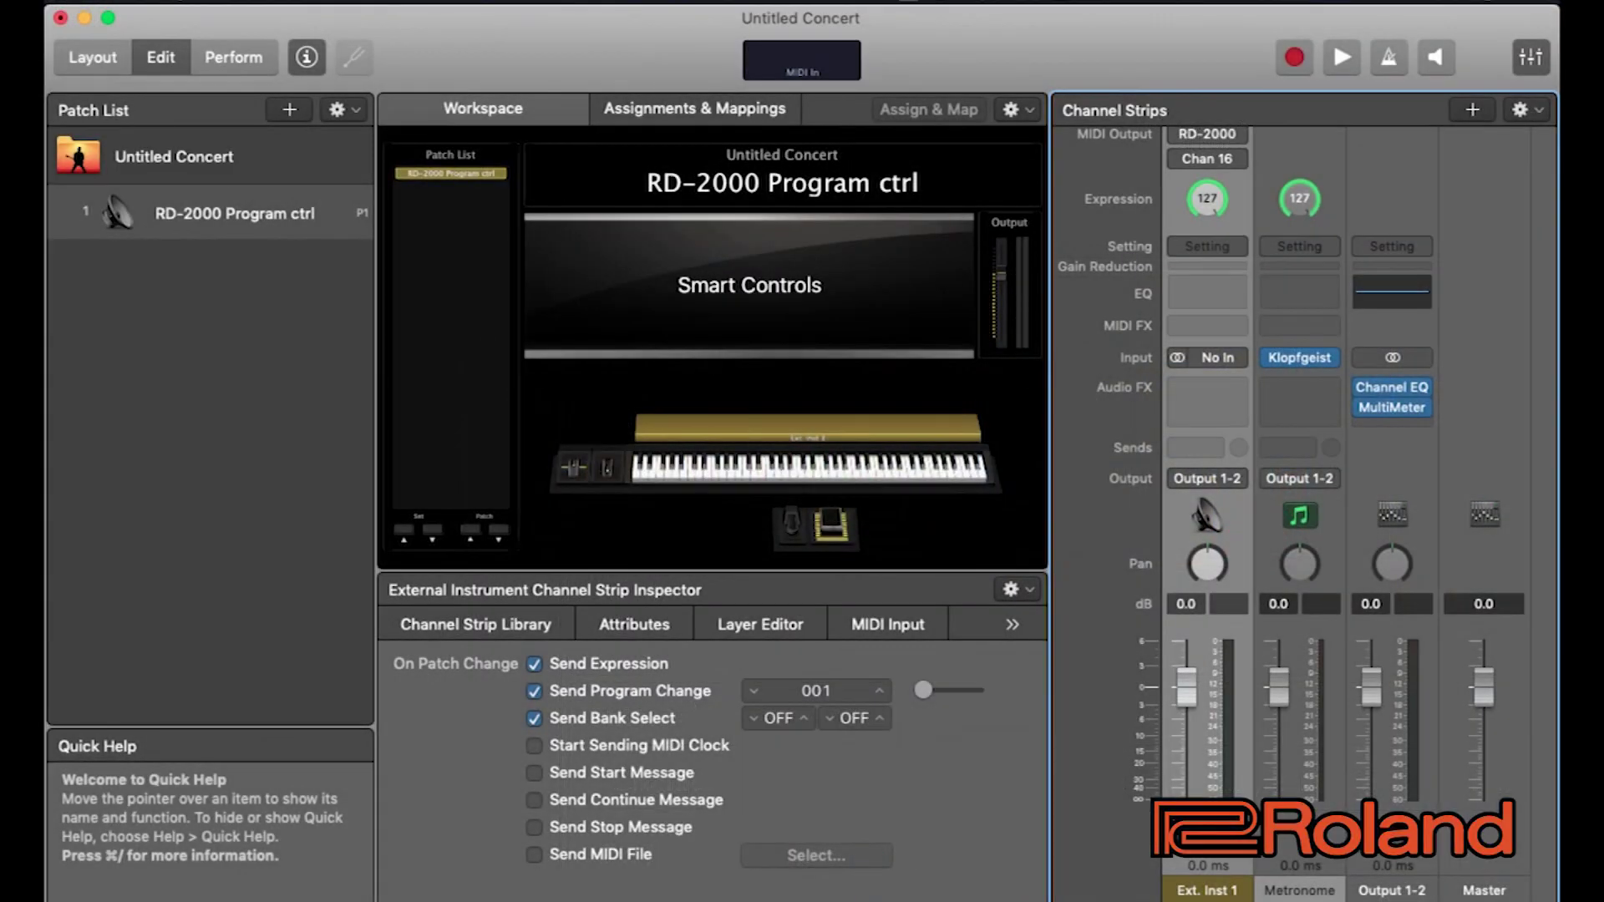
double_click(796, 718)
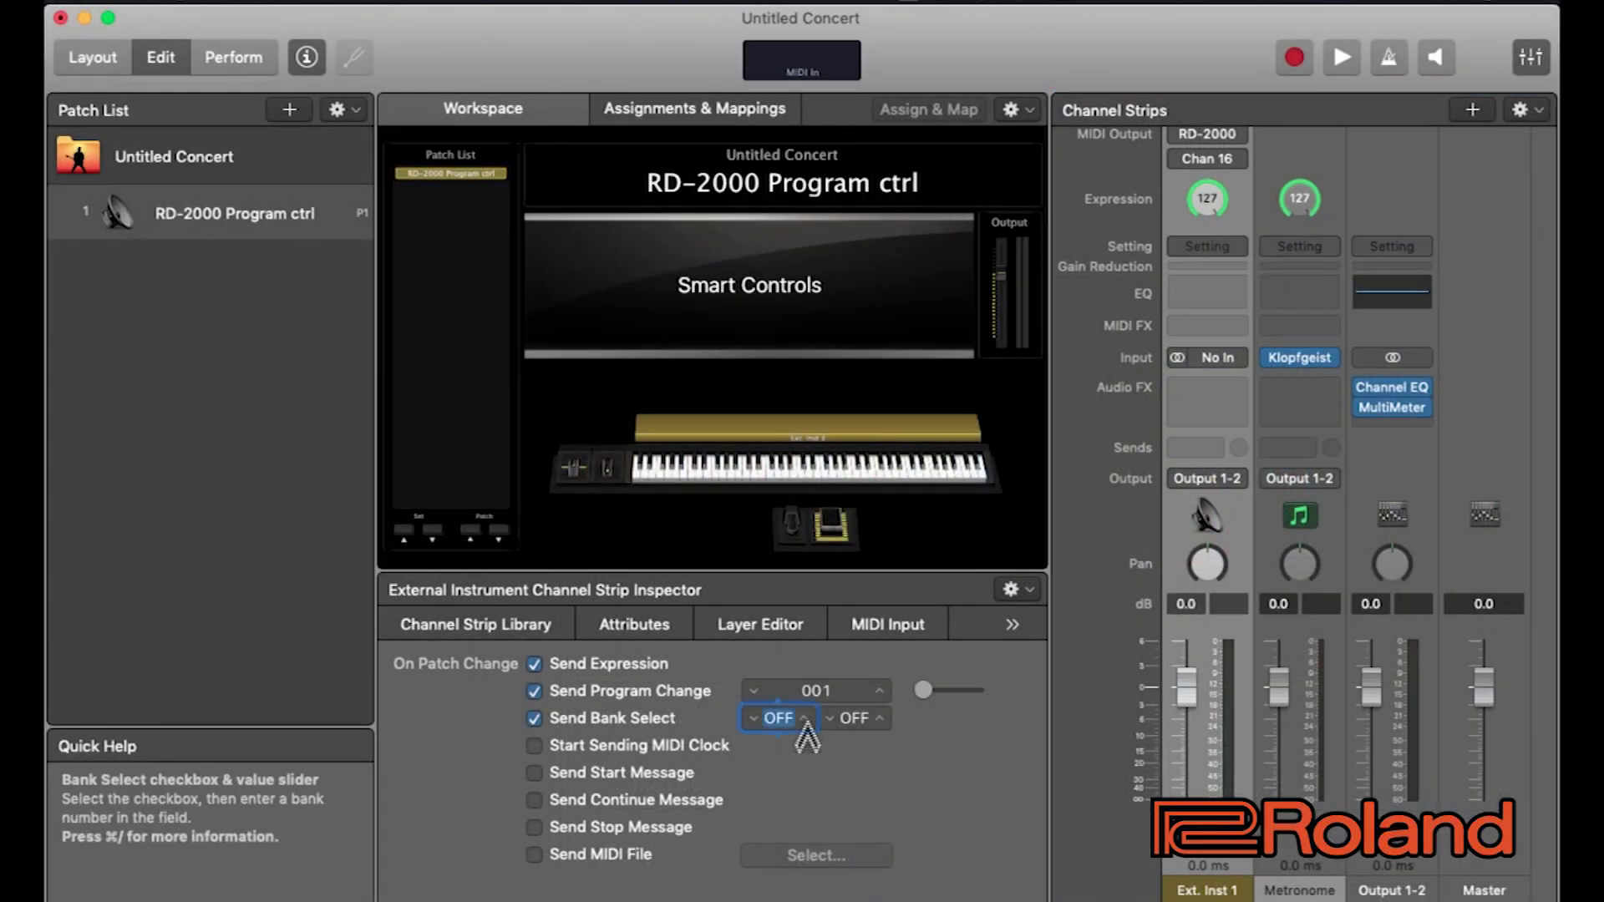
type("84")
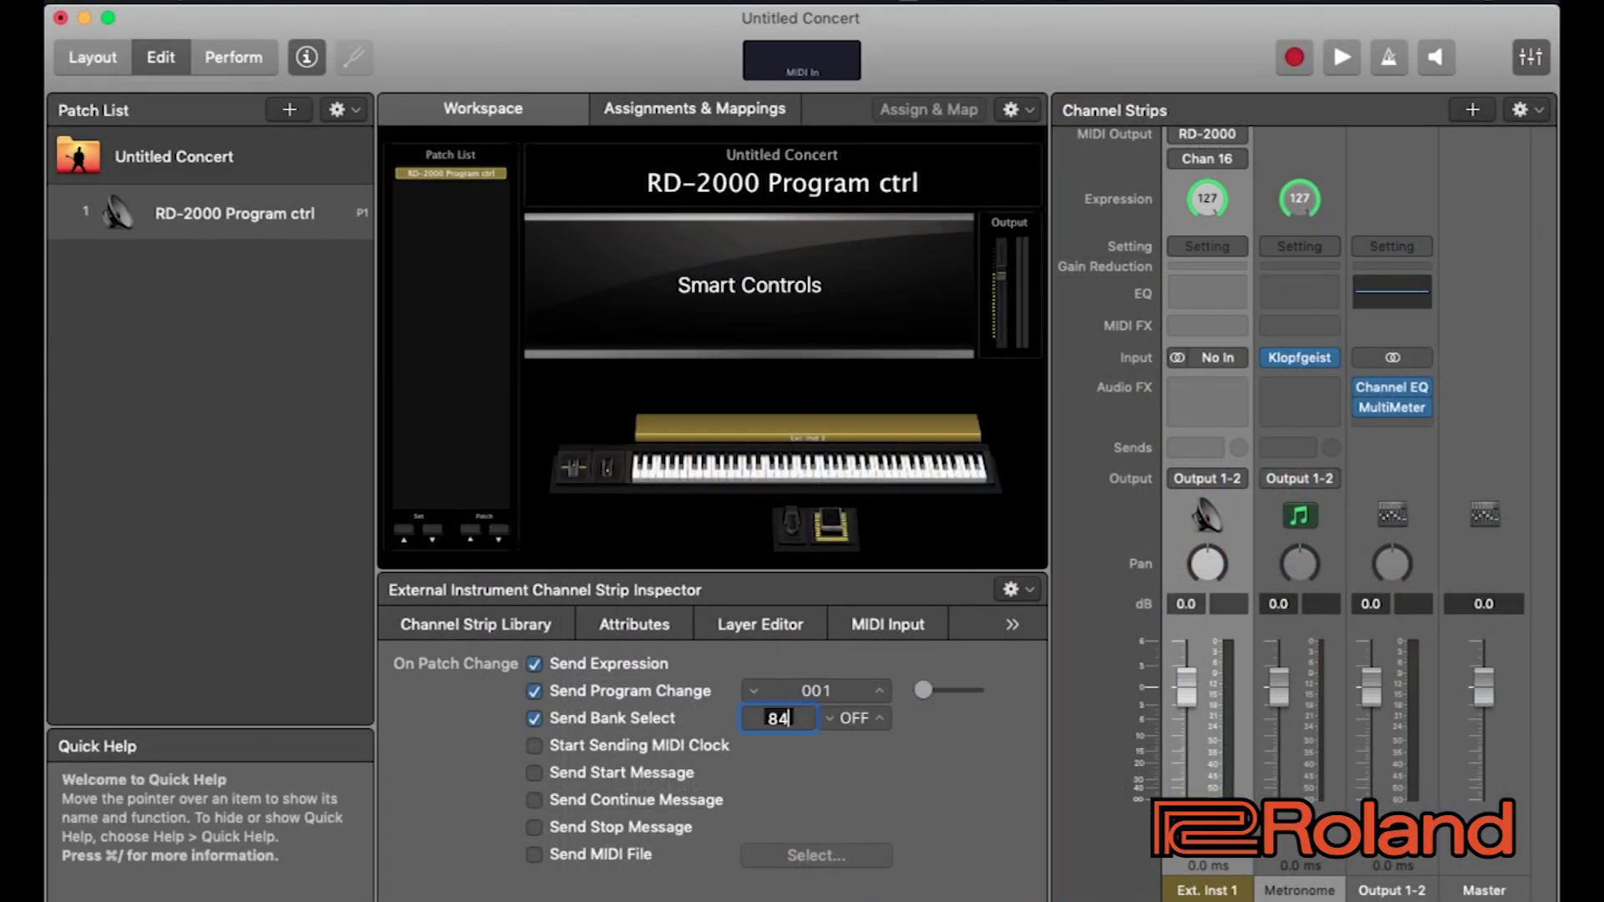
key("Tab")
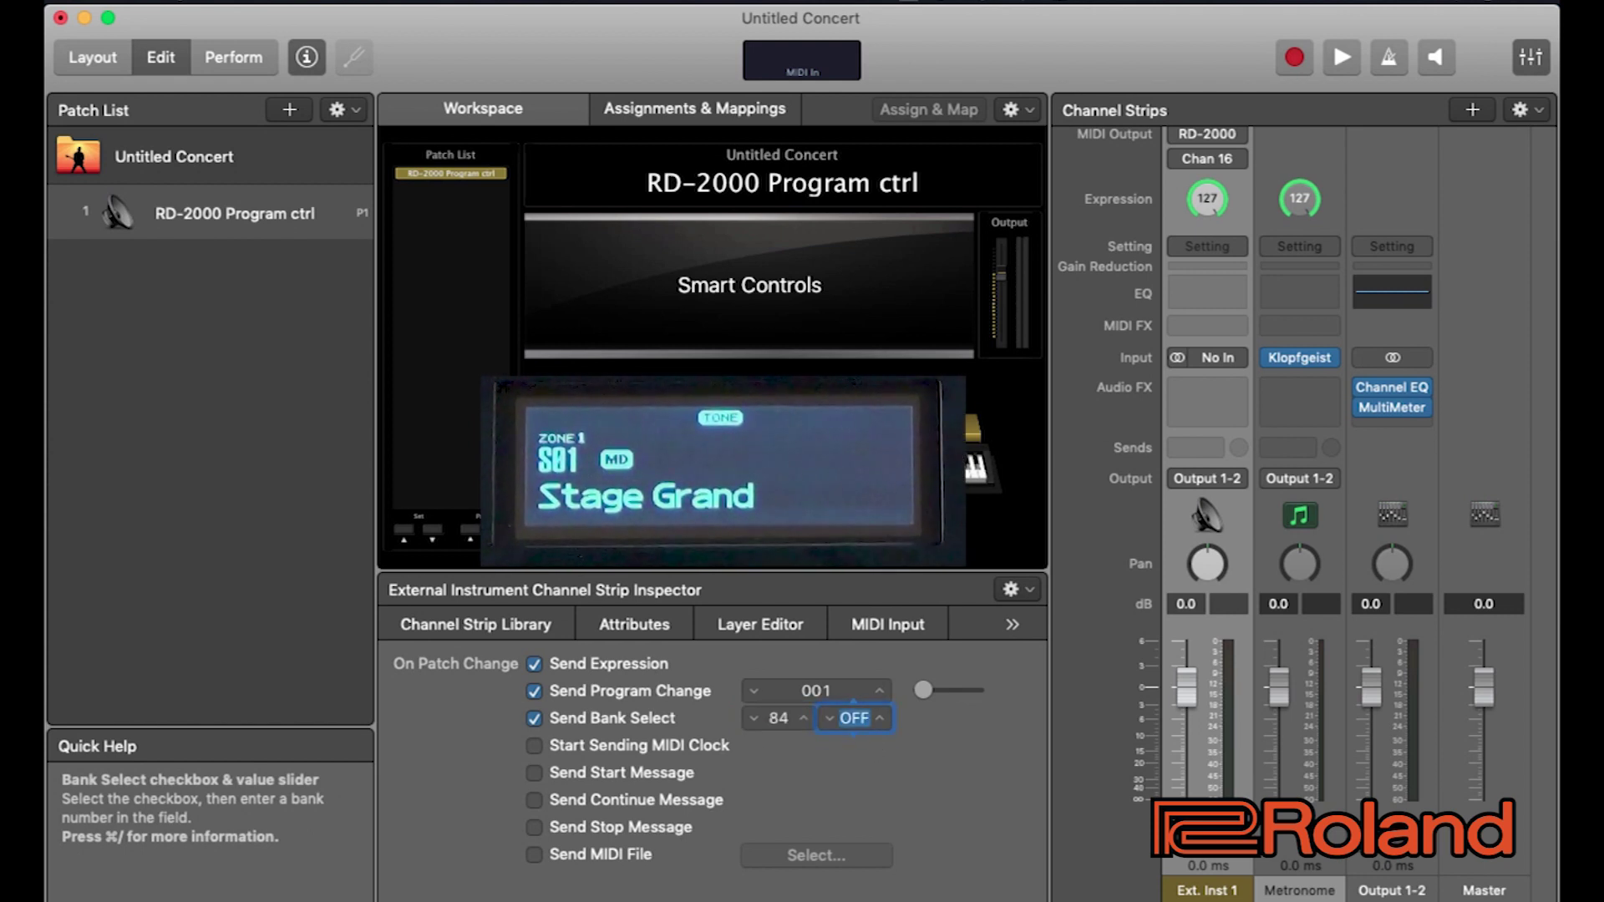
type("64")
double_click(823, 693)
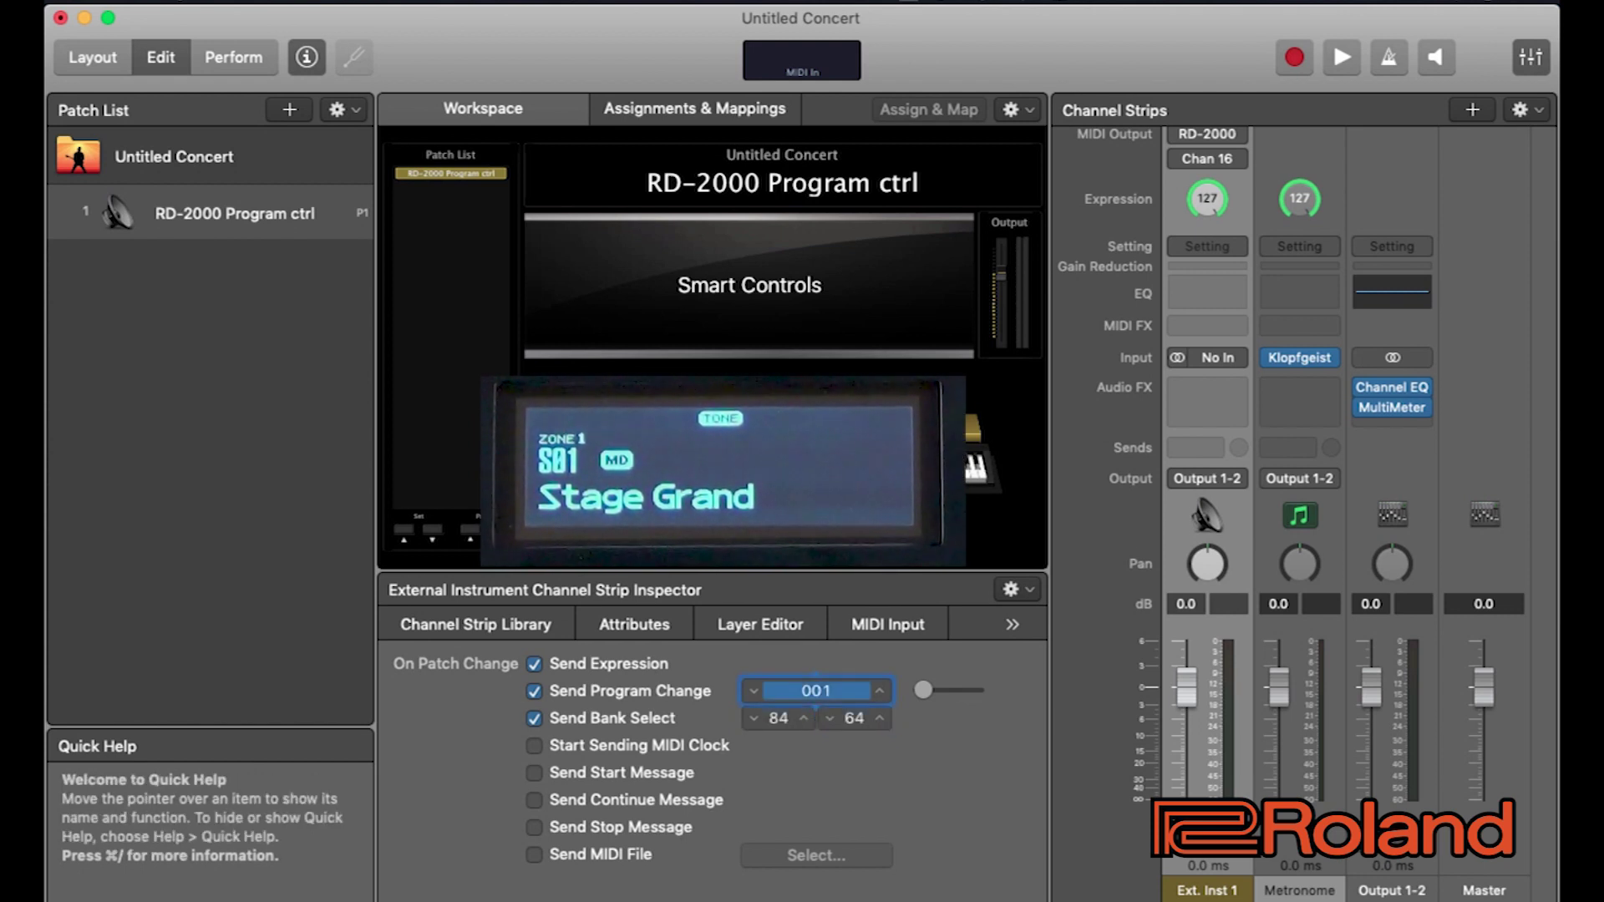
type("10")
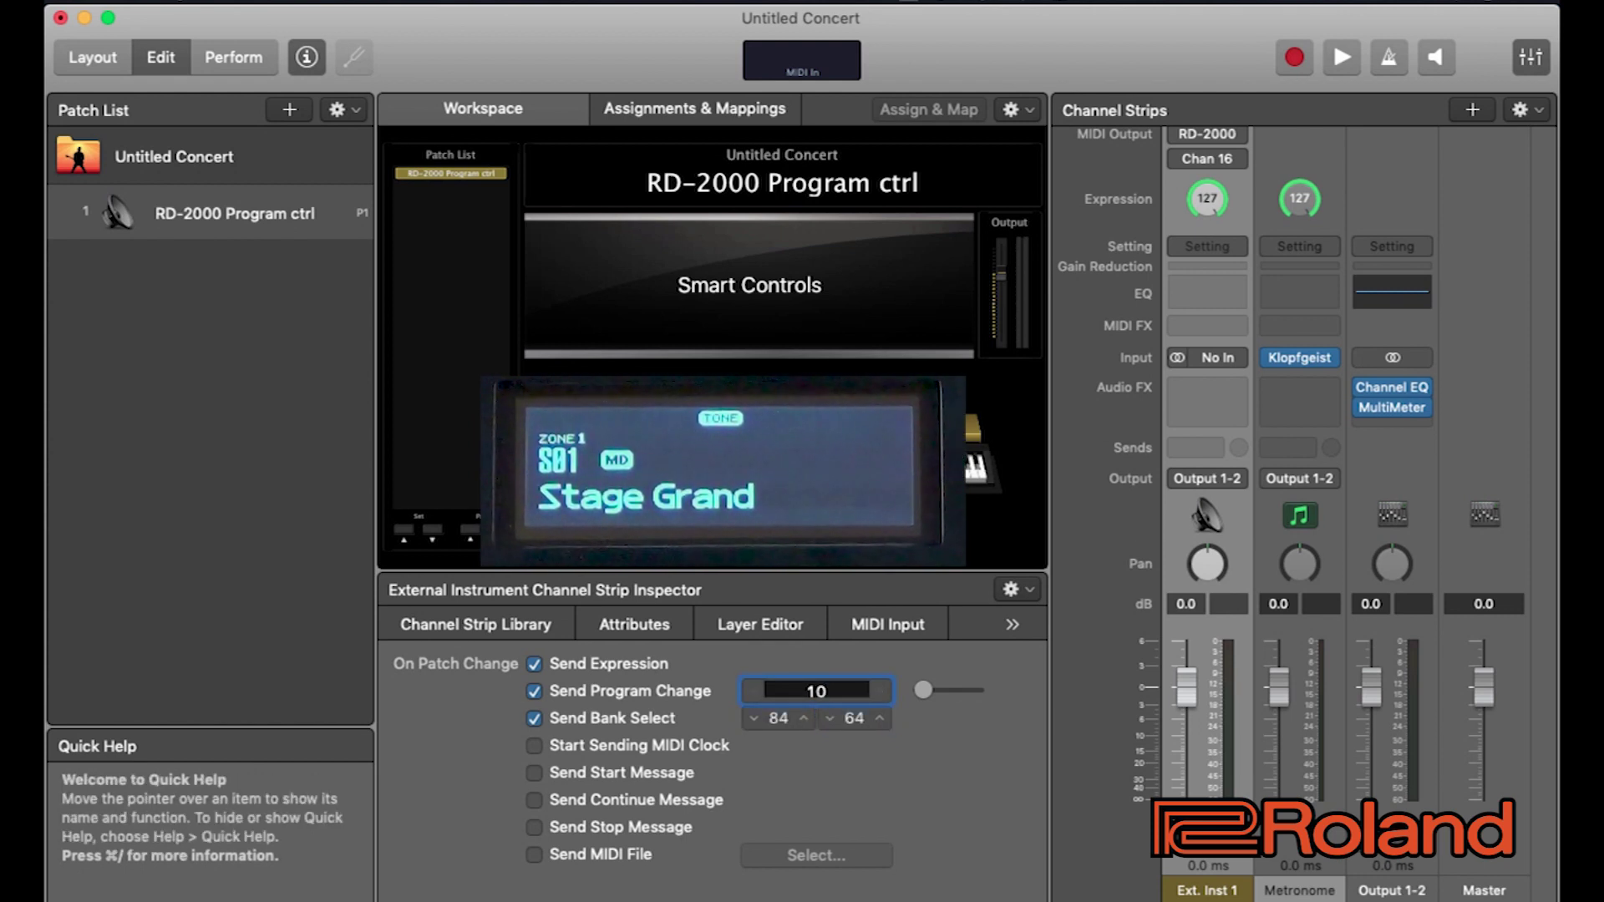
key("Return")
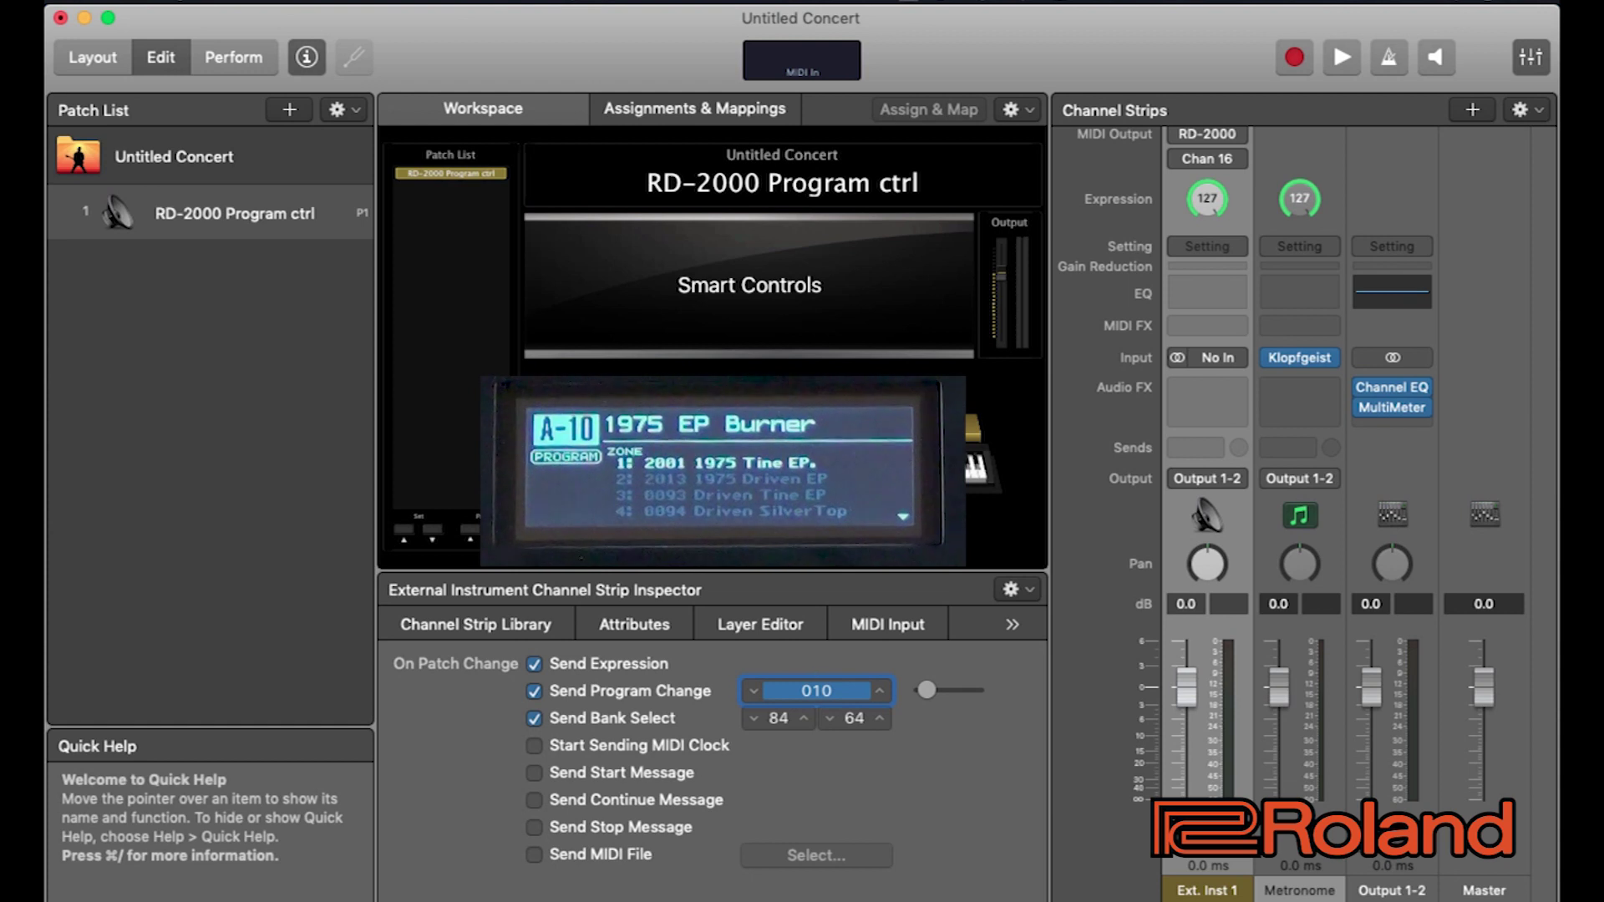
- Duplicate the RD-2000 Program ctrl patch in the patch list
left_click(234, 214)
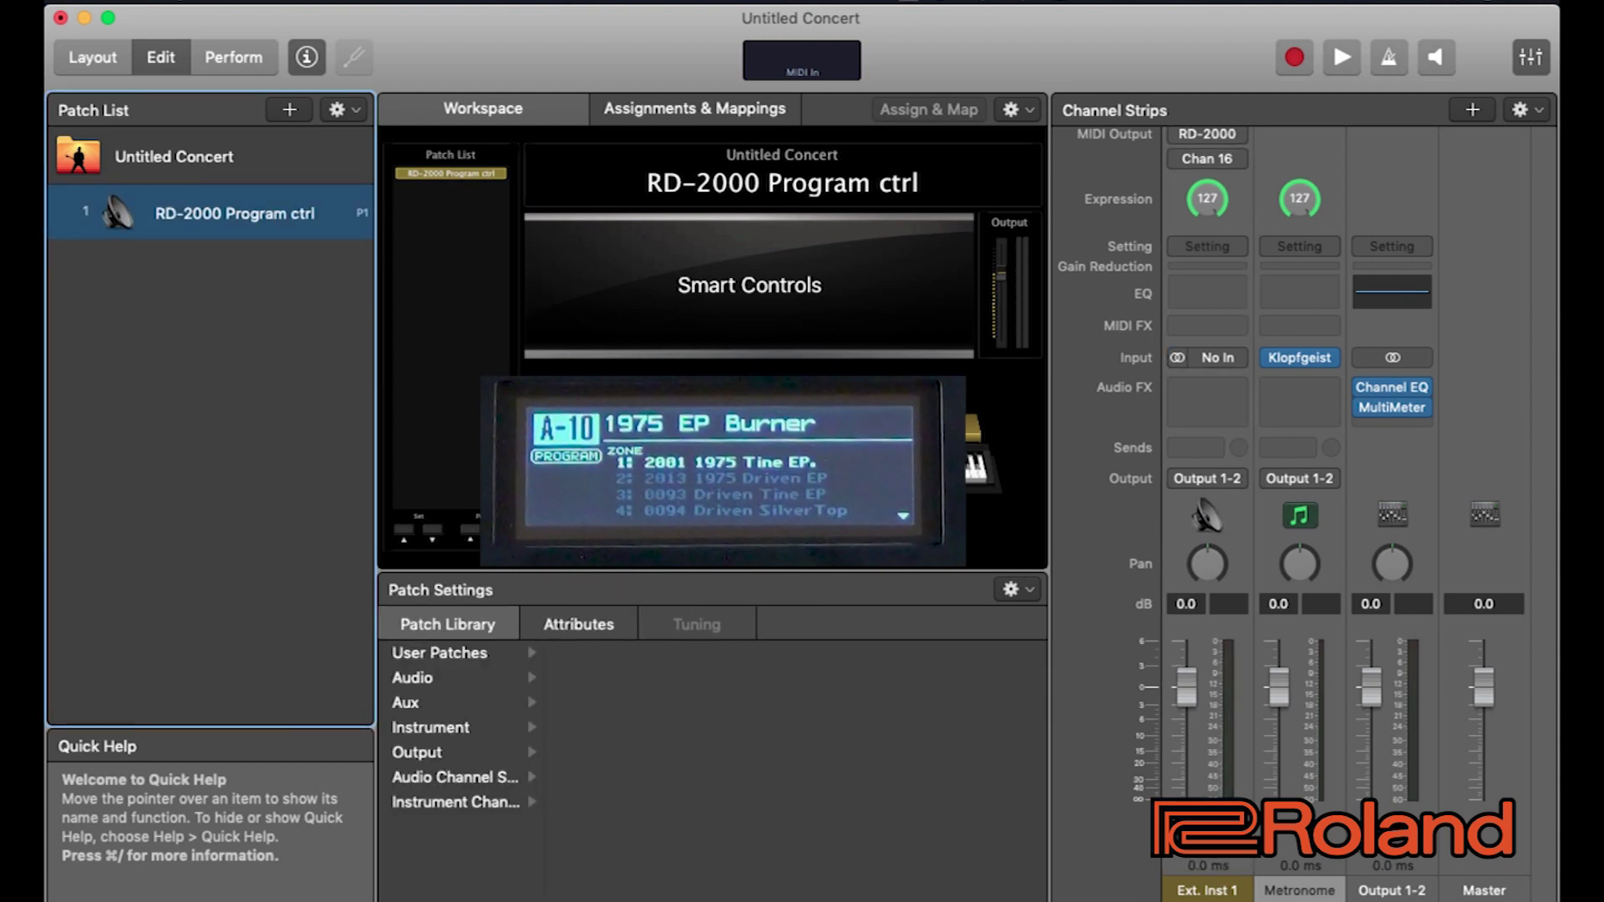
double_click(250, 213)
double_click(250, 213)
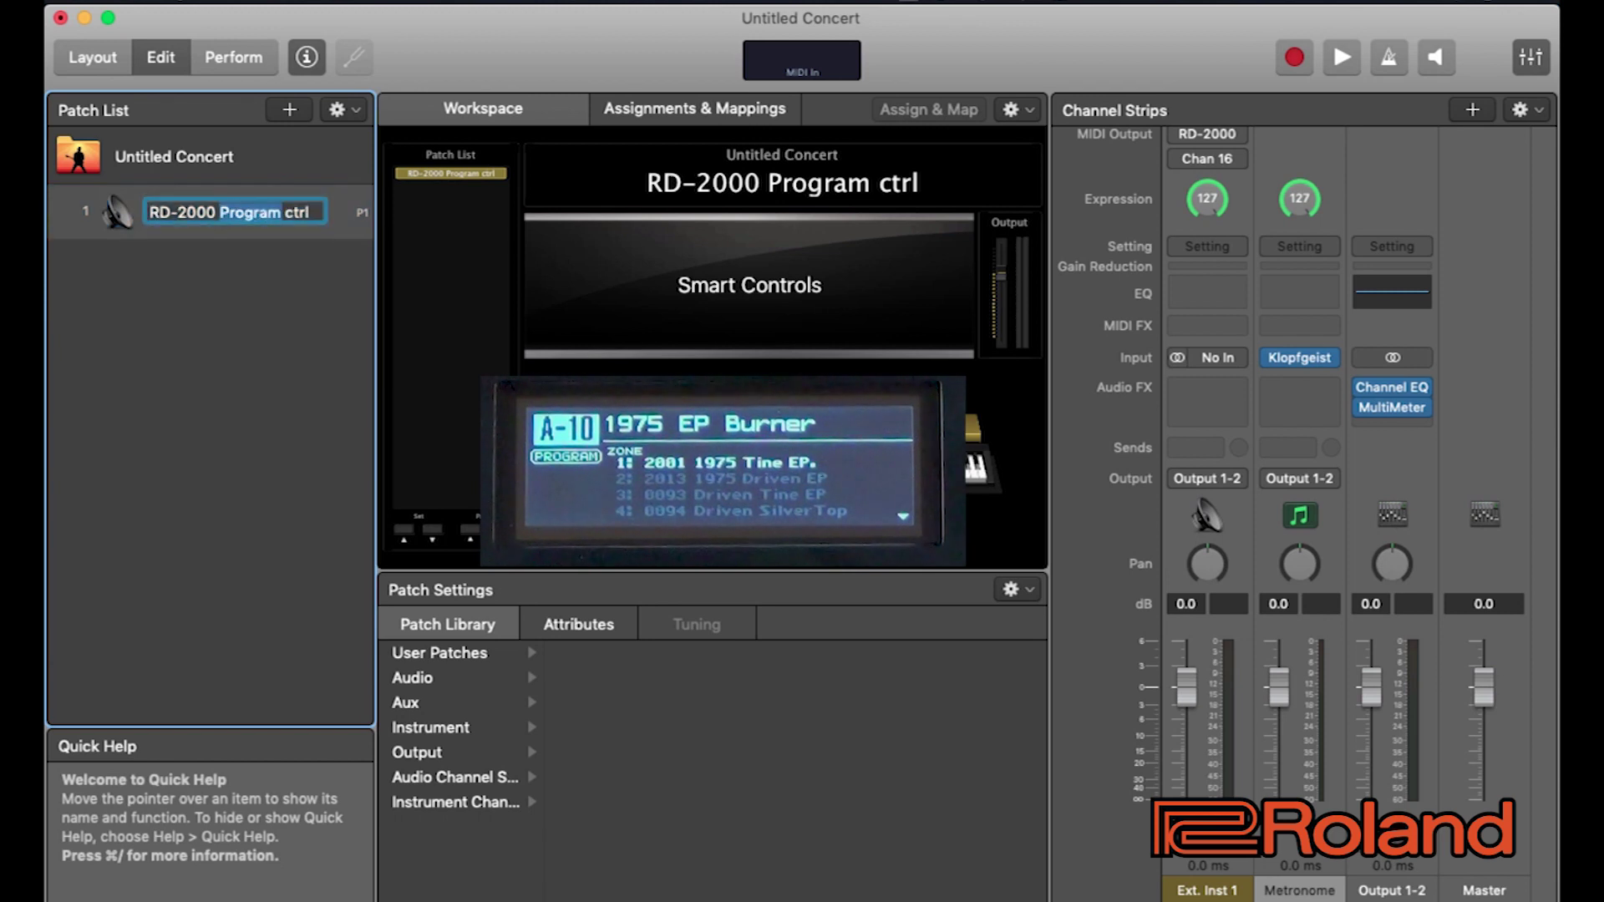
key("Return")
right_click(143, 213)
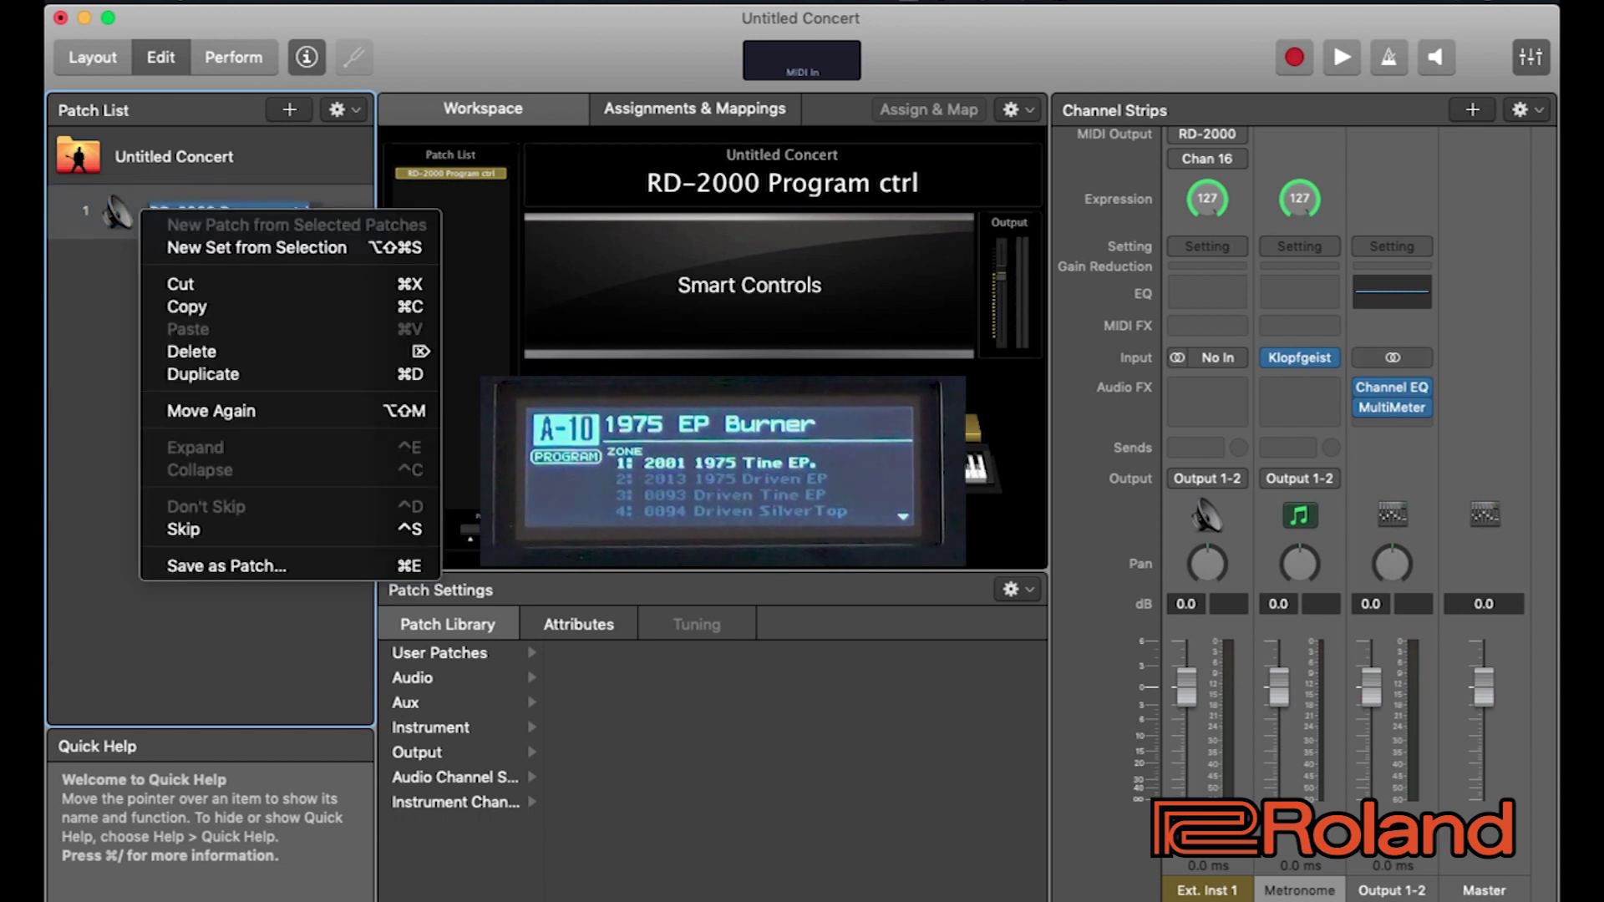
left_click(202, 374)
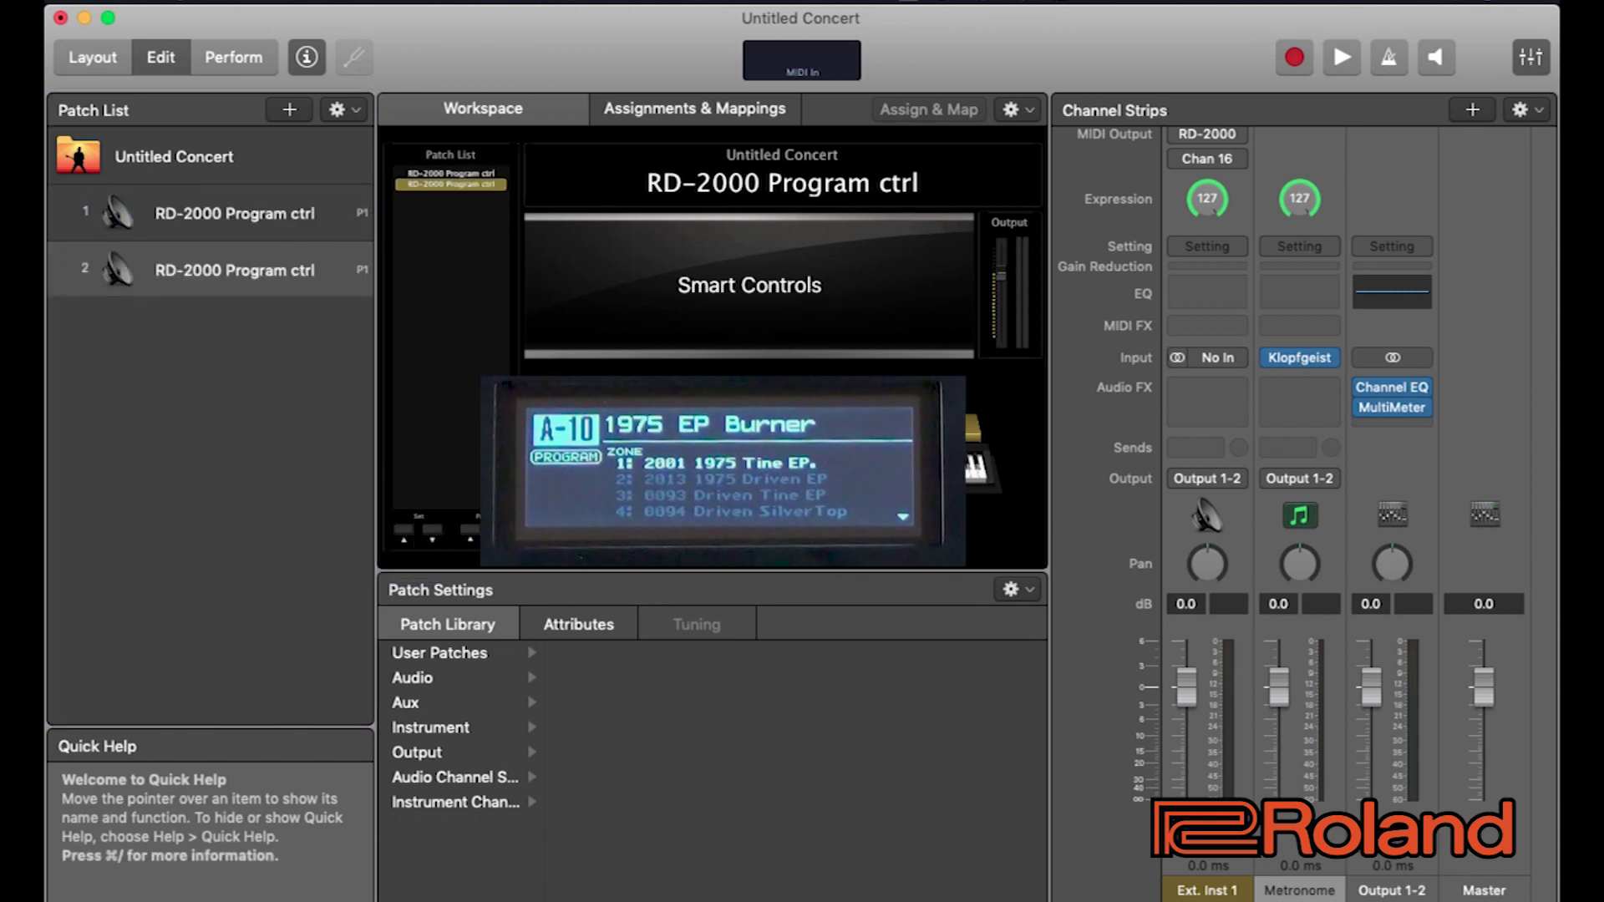
- Rename the duplicated second patch as "A-10 1975 EP Burner"
double_click(228, 269)
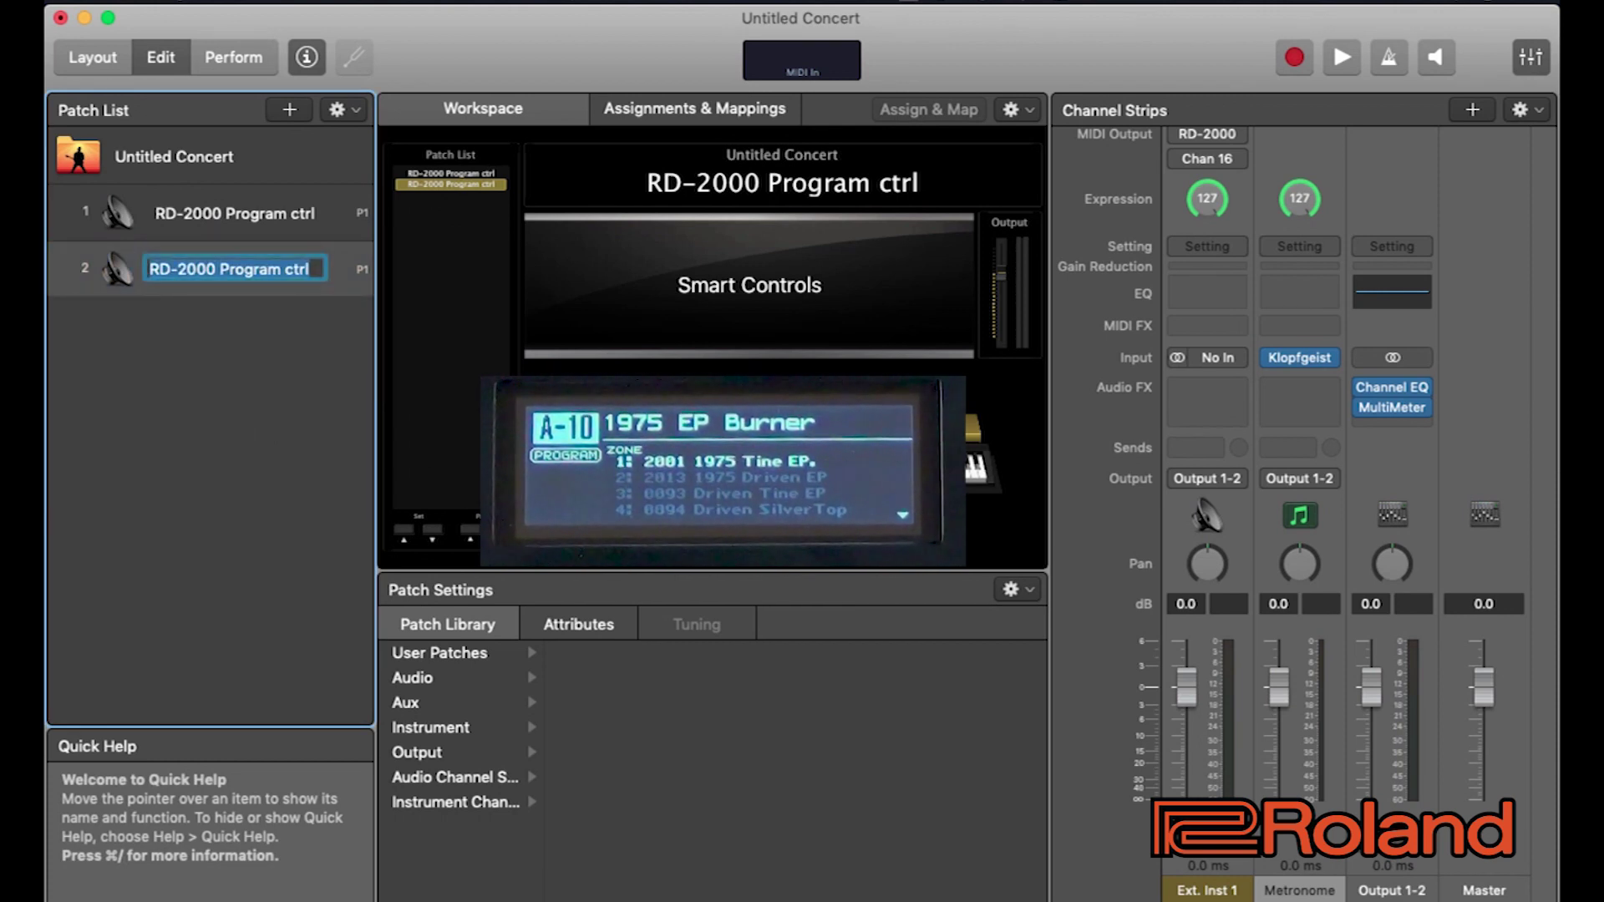
type("A-10 ")
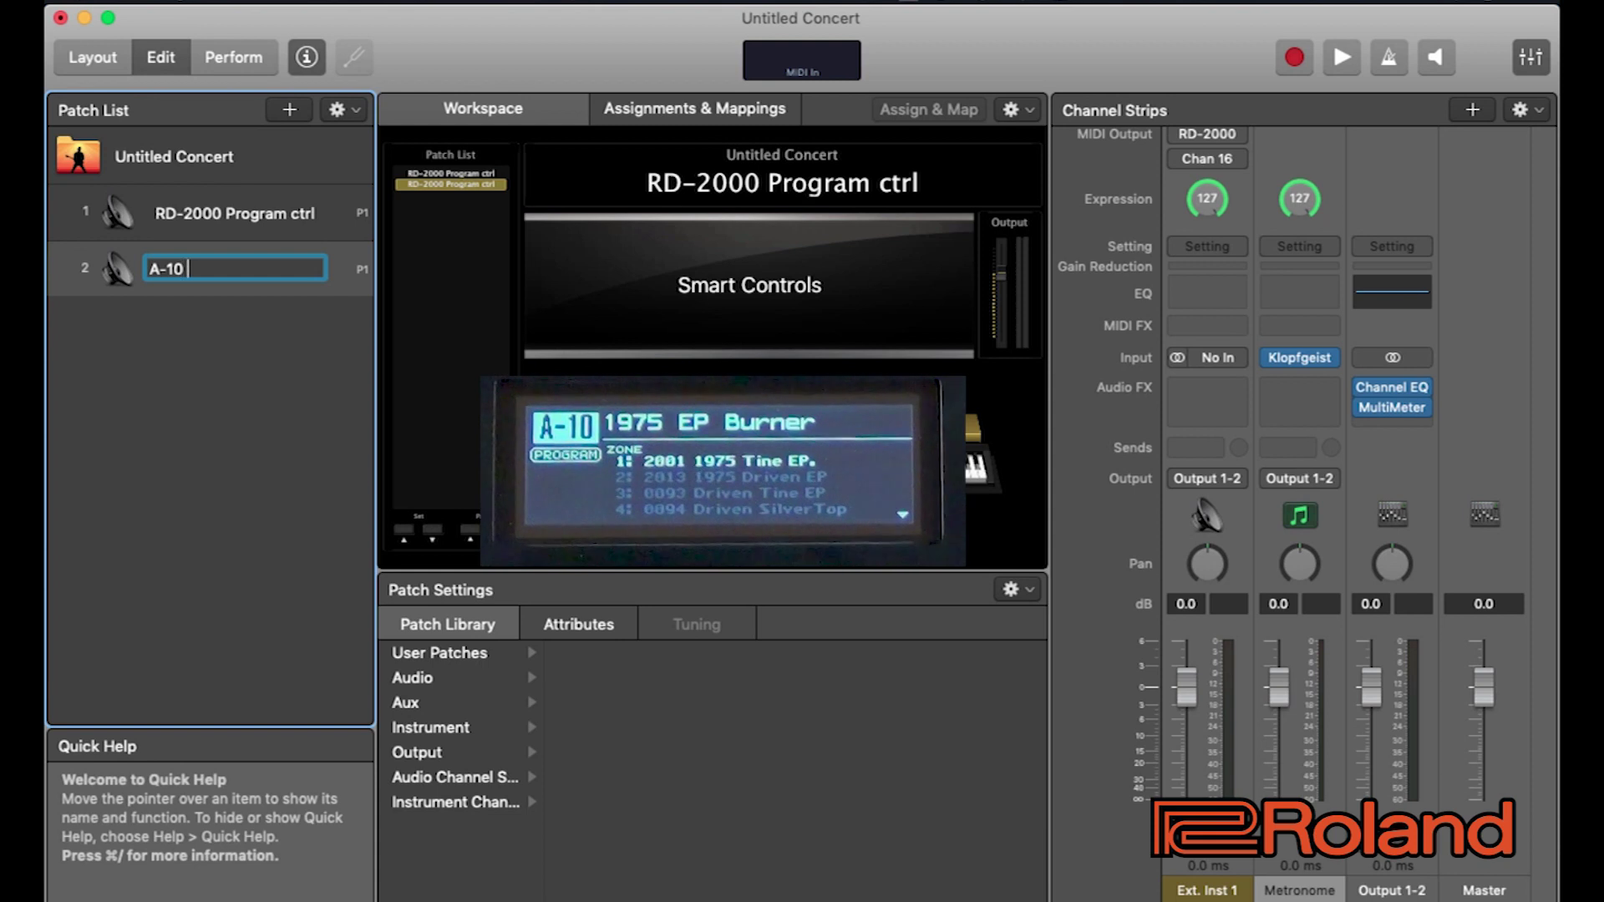
type("1975 ")
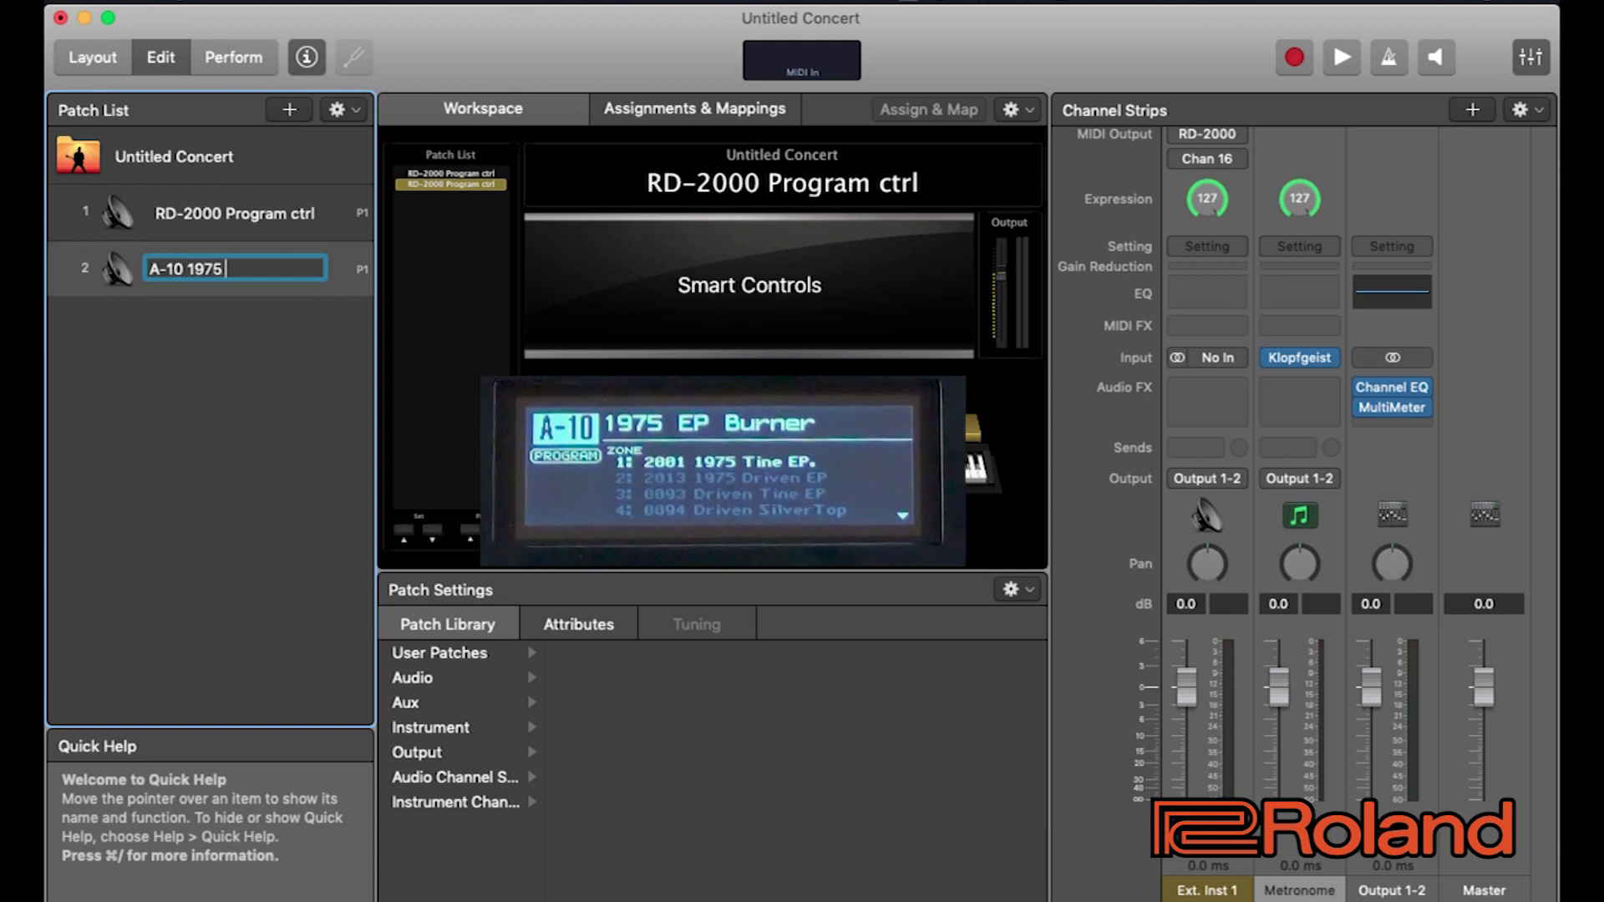
type("EP Burner")
key("Return")
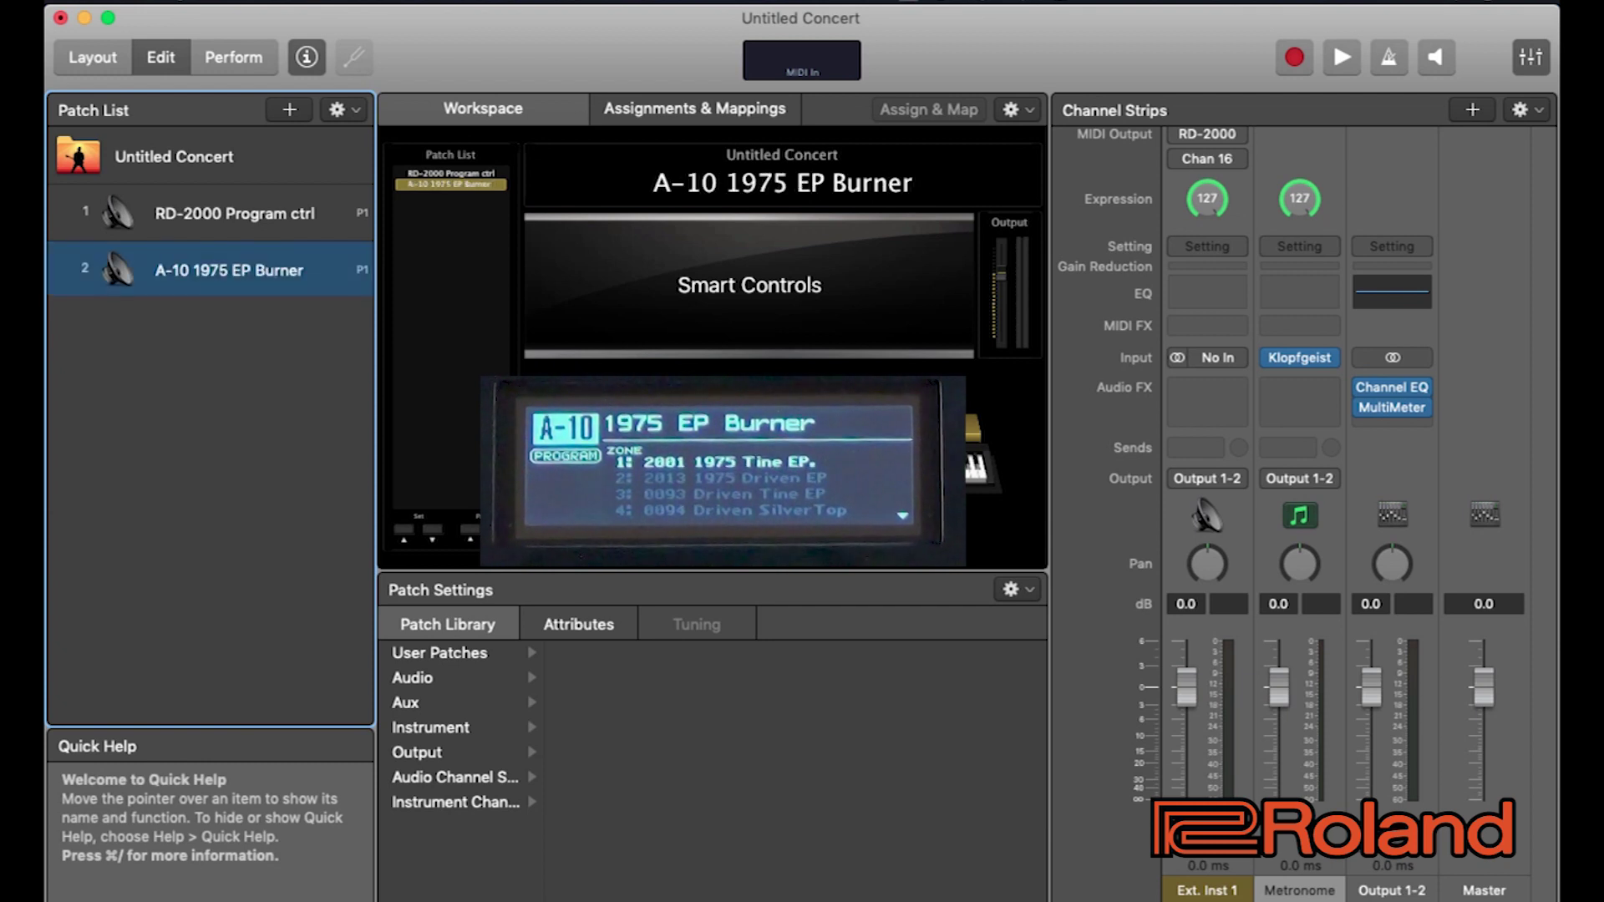
- Move the RD-2000 Program ctrl patch below A-10 1975 EP Burner in the patch list
left_click(234, 213)
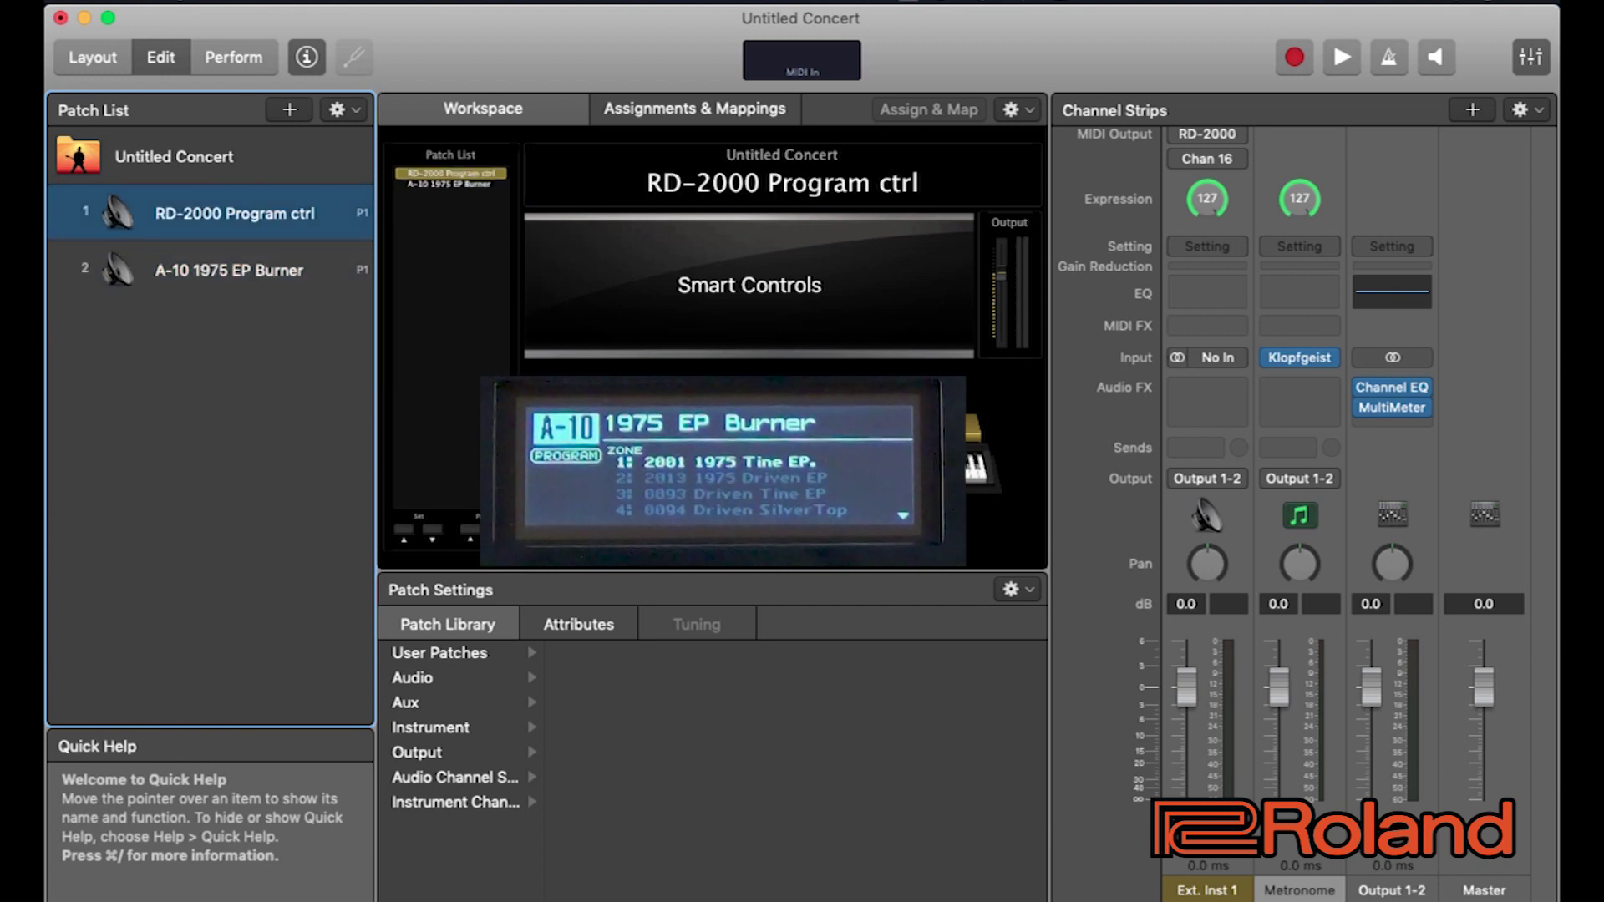
key("Return")
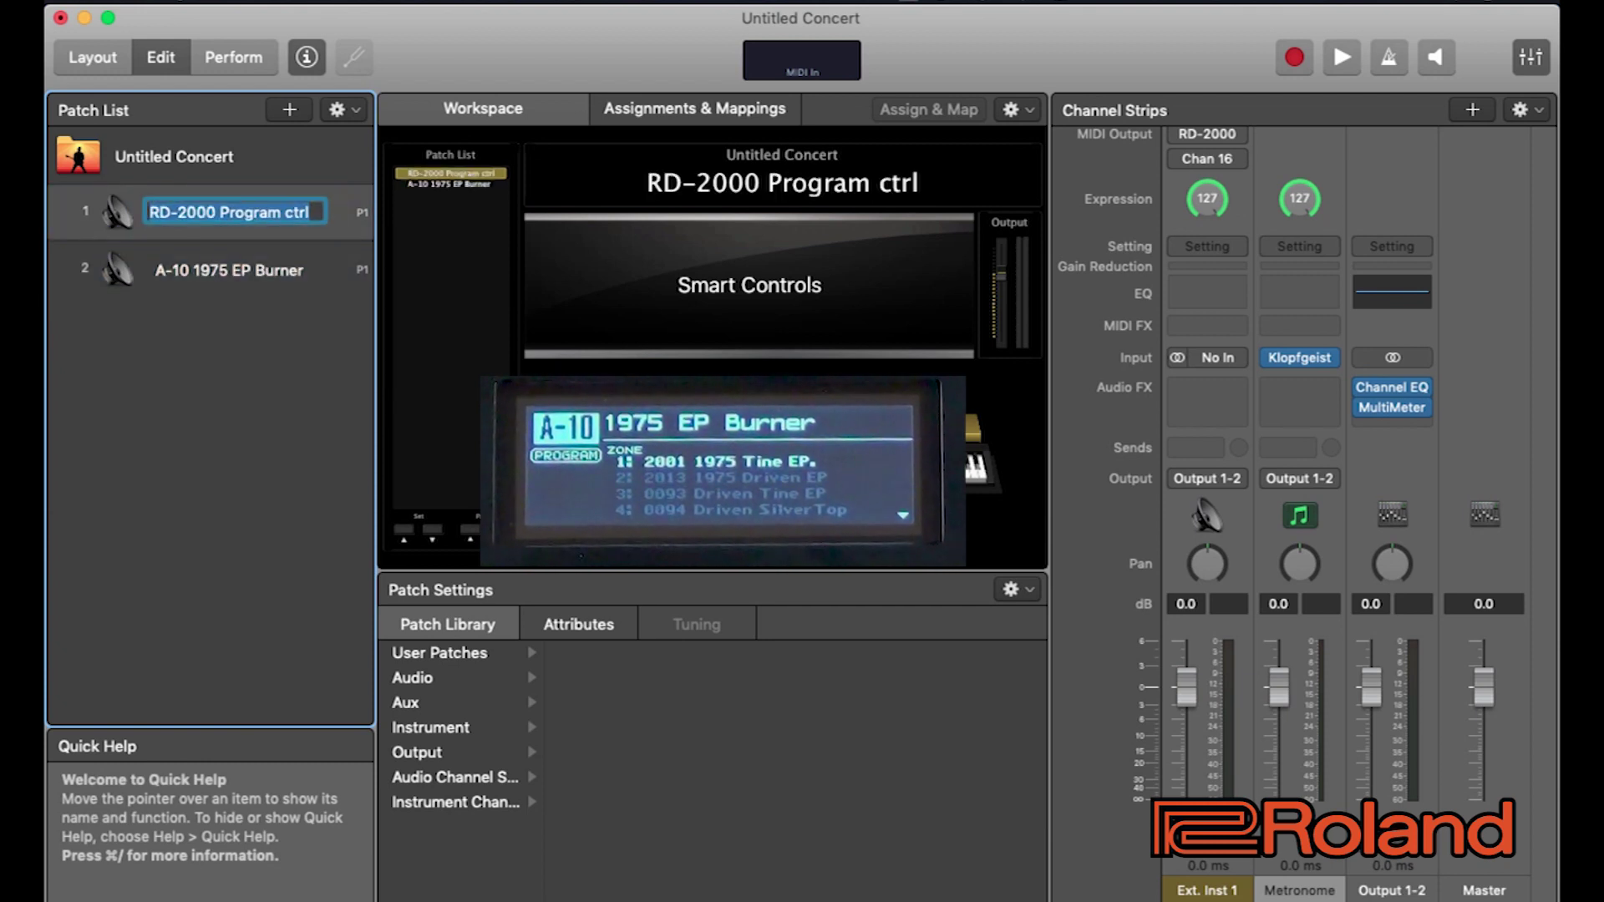
key("Return")
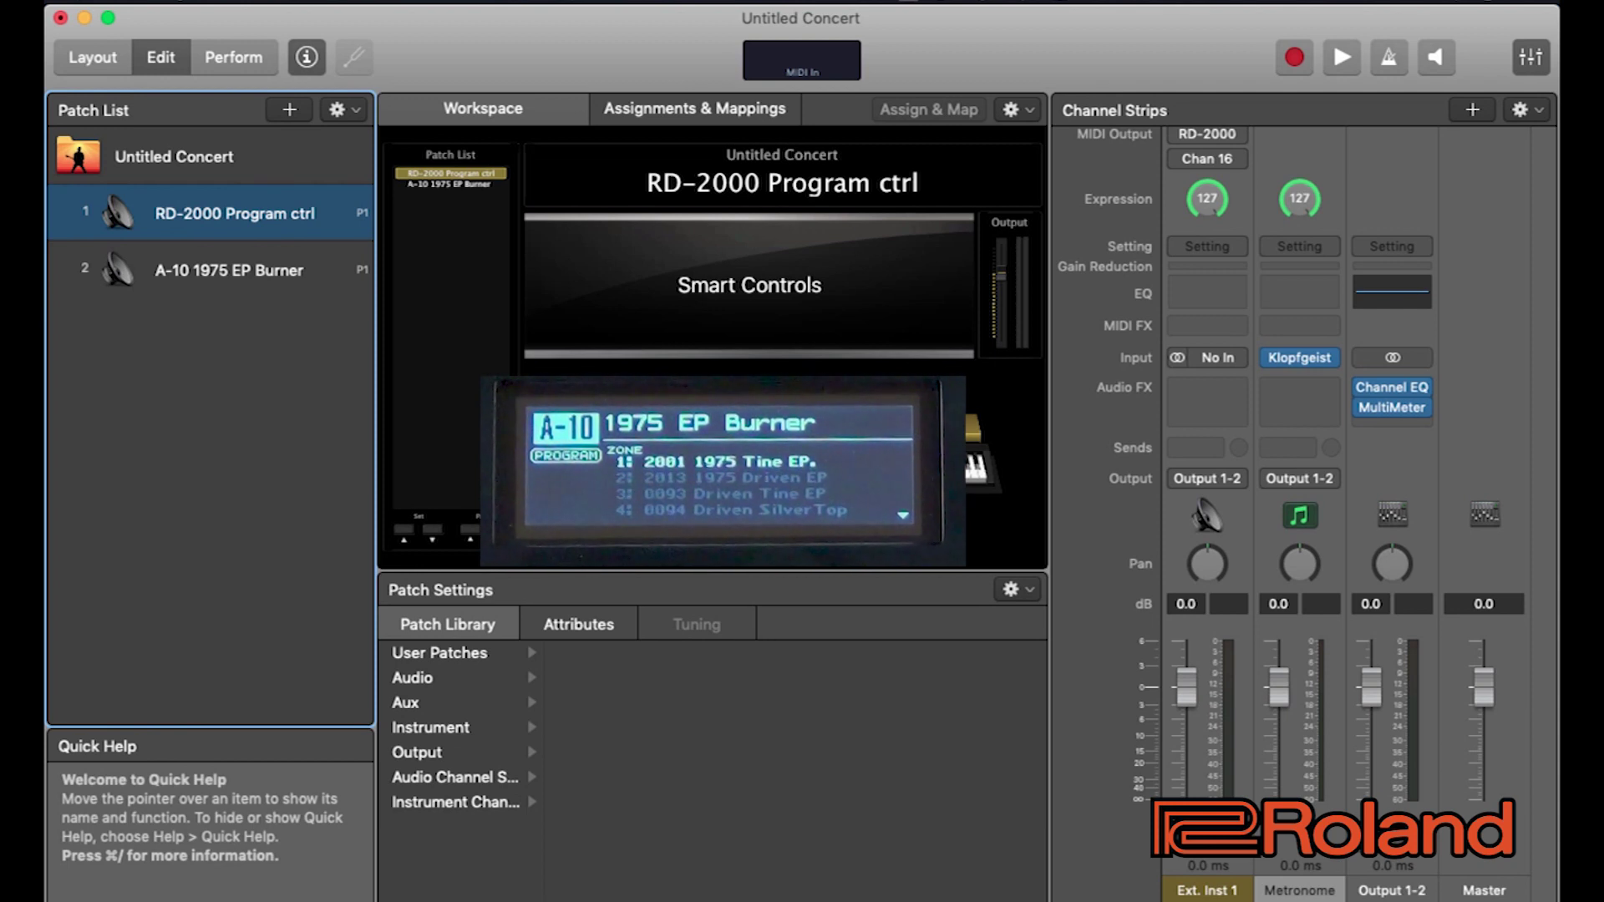
left_click_drag(176, 213, 167, 359)
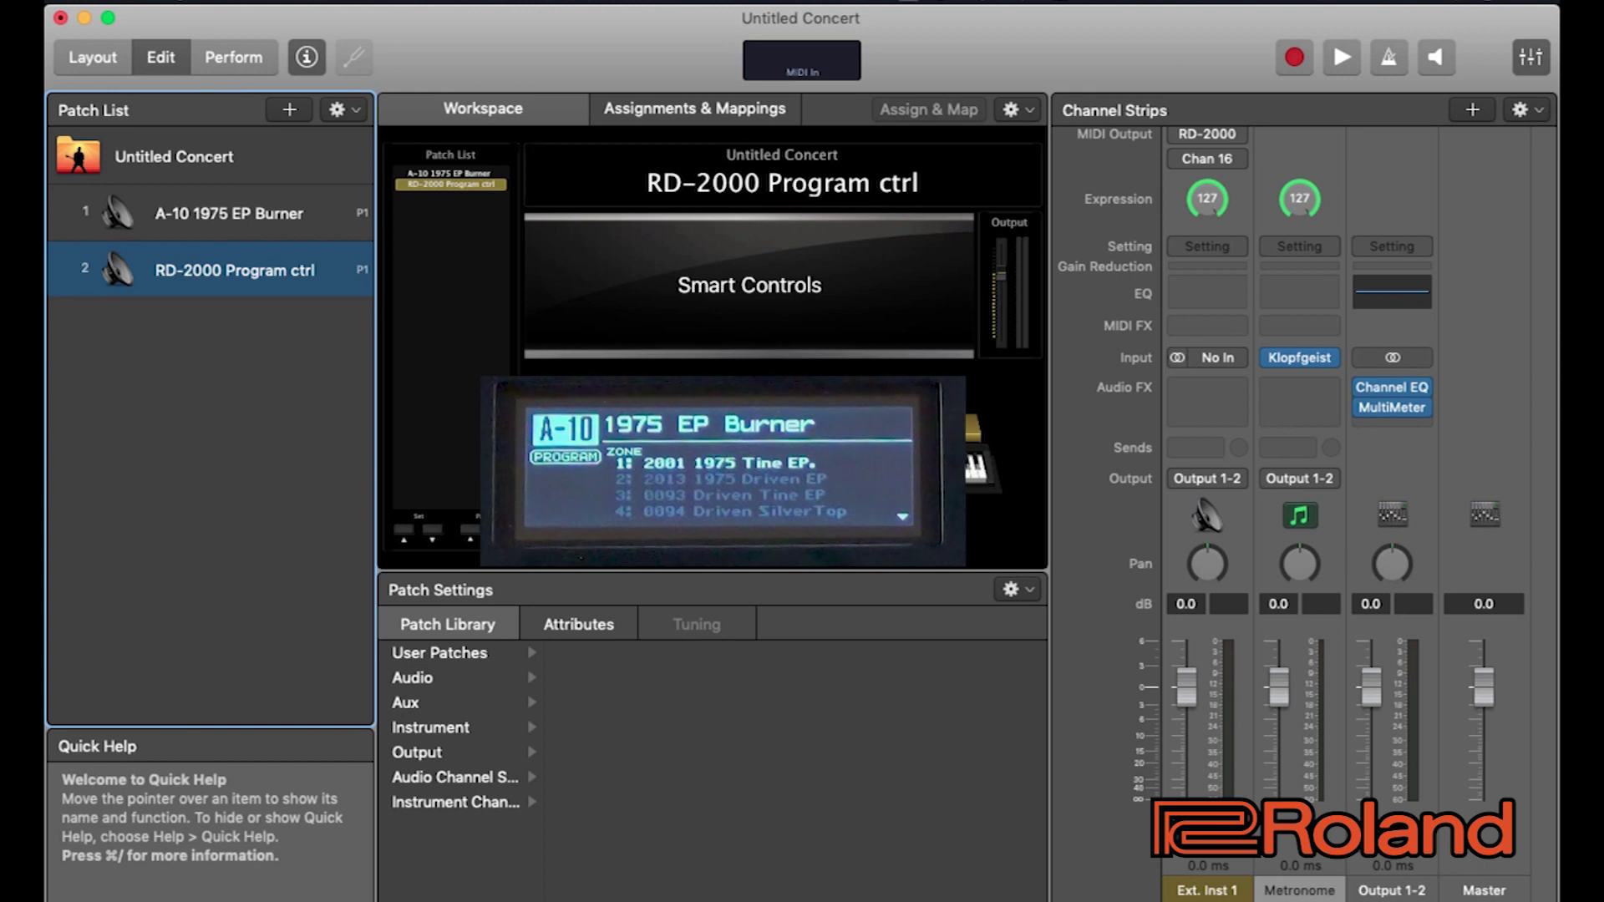
- Duplicate the RD-2000 Program ctrl patch below A-10 1975 EP Burner to get a third patch
double_click(208, 269)
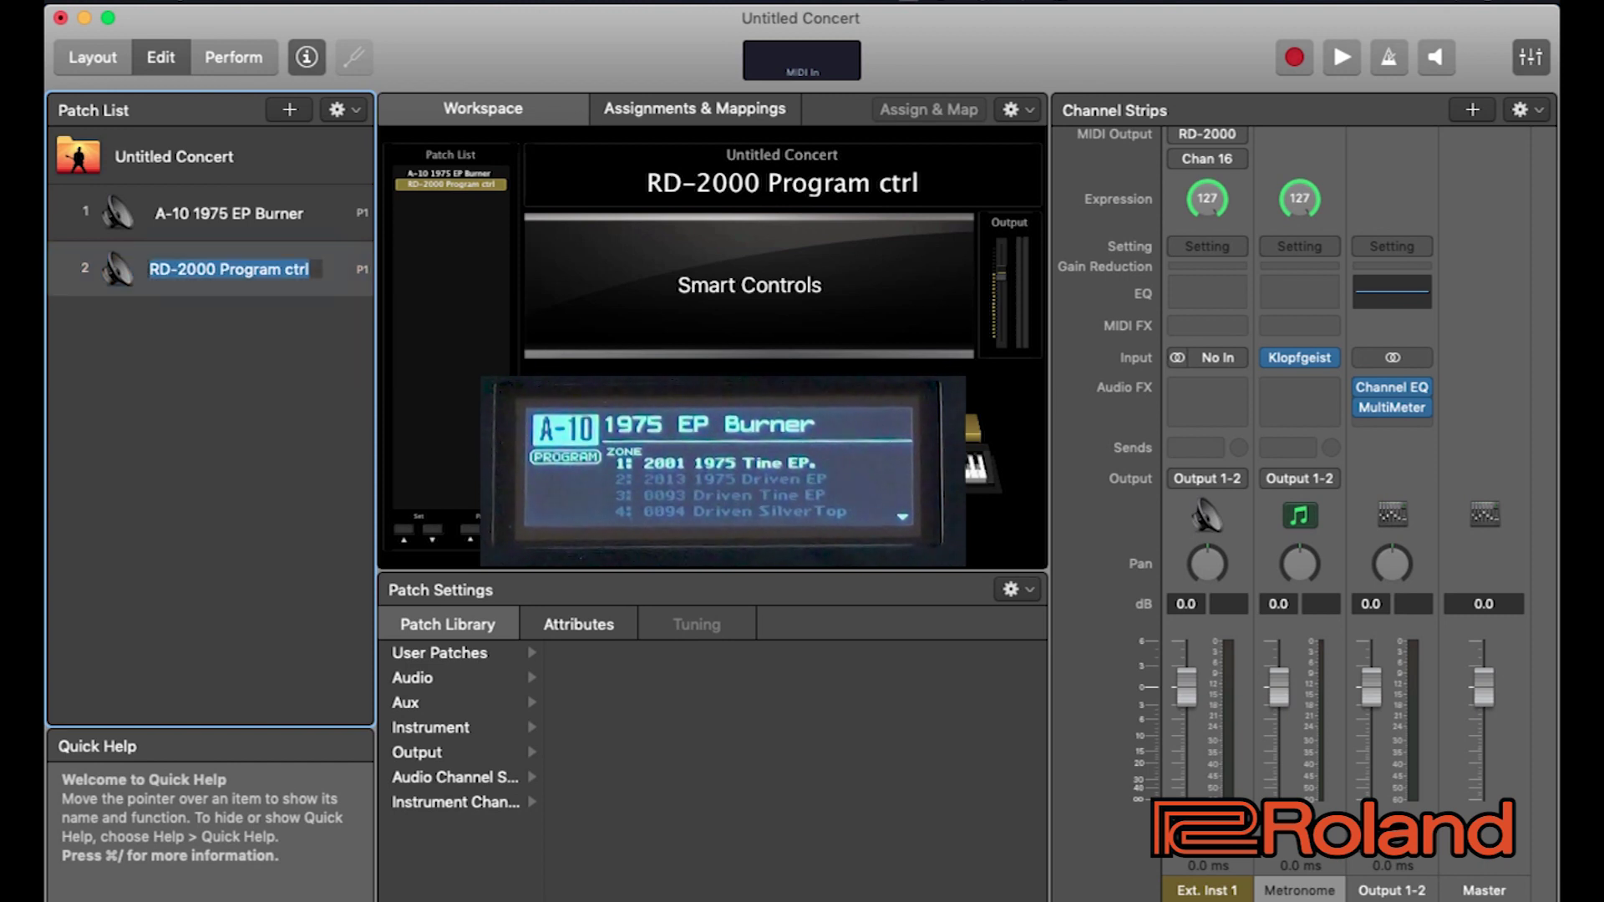
right_click(208, 270)
key("Escape")
right_click(128, 265)
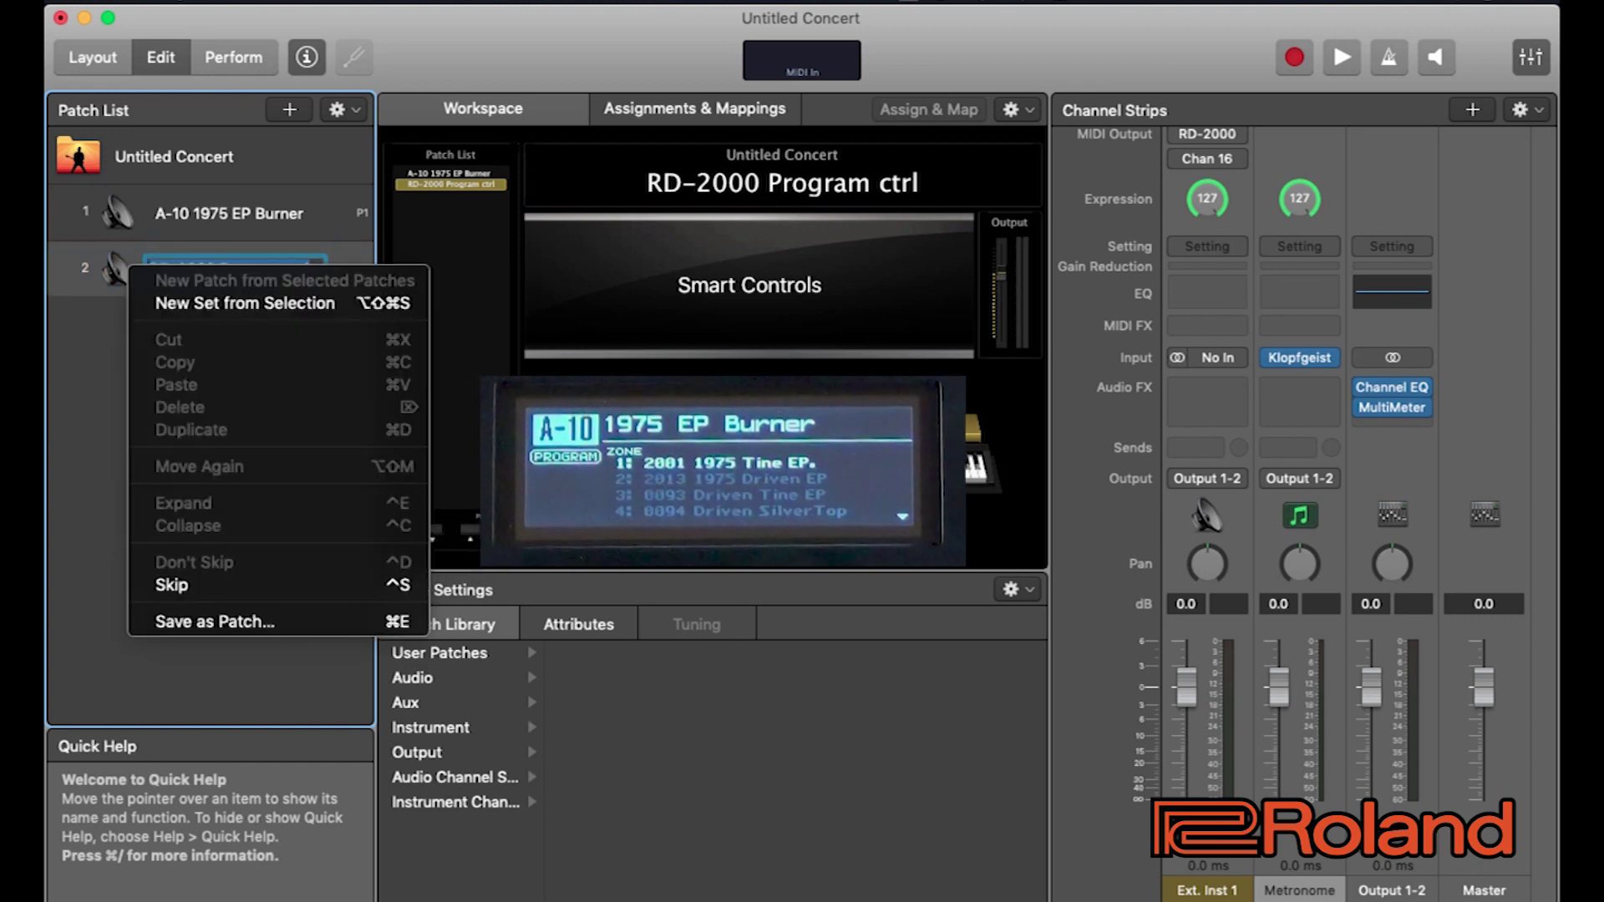
right_click(122, 276)
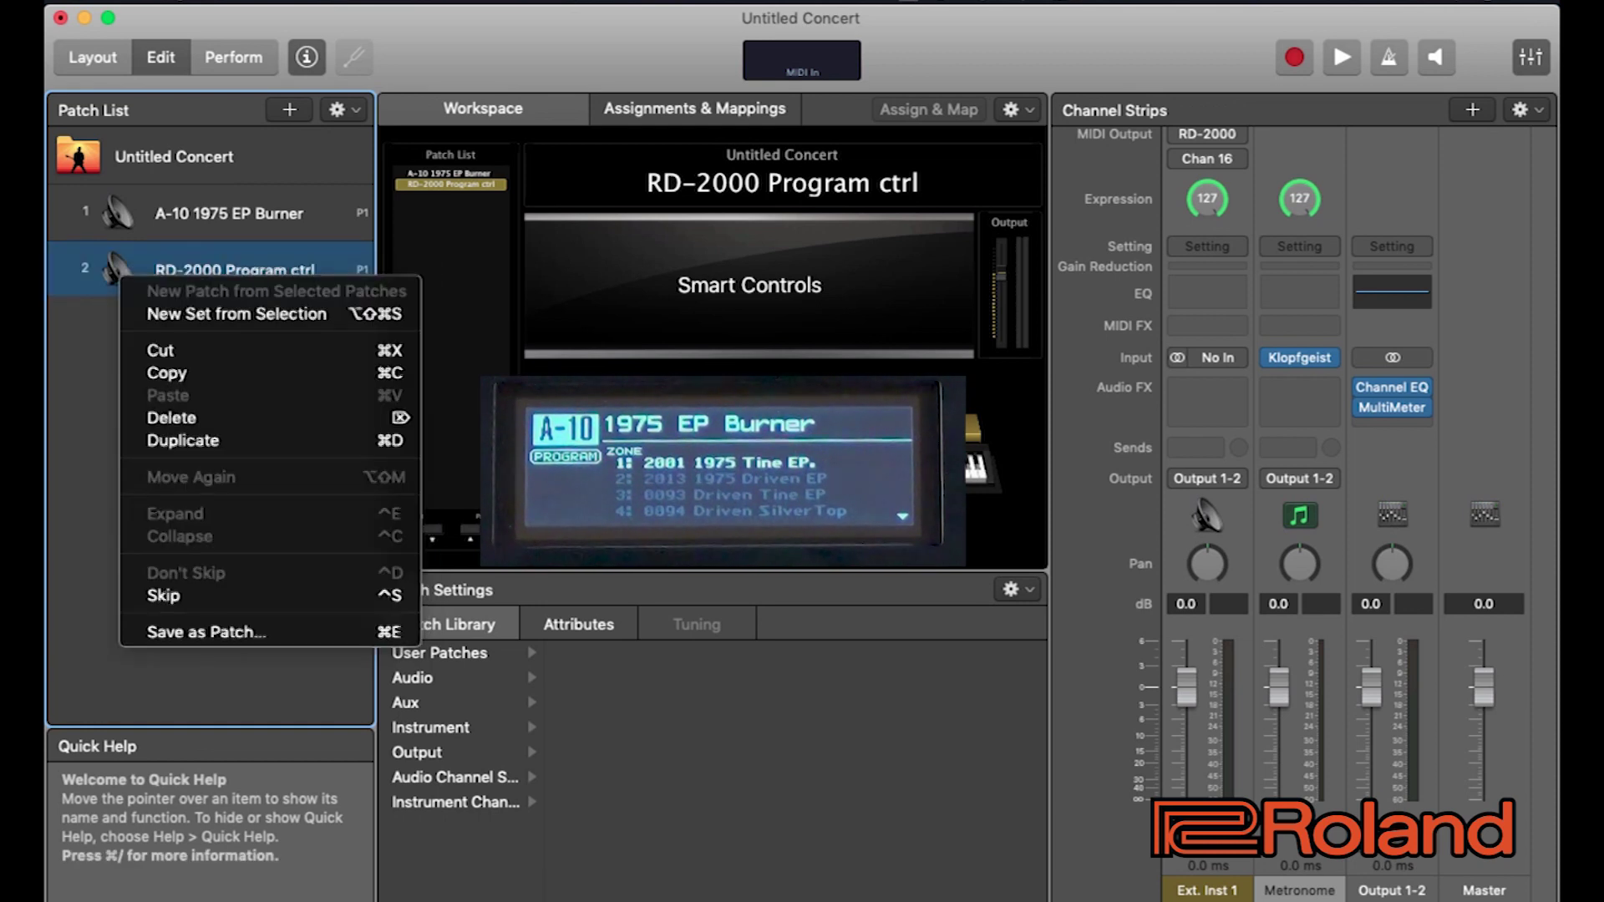
left_click(183, 441)
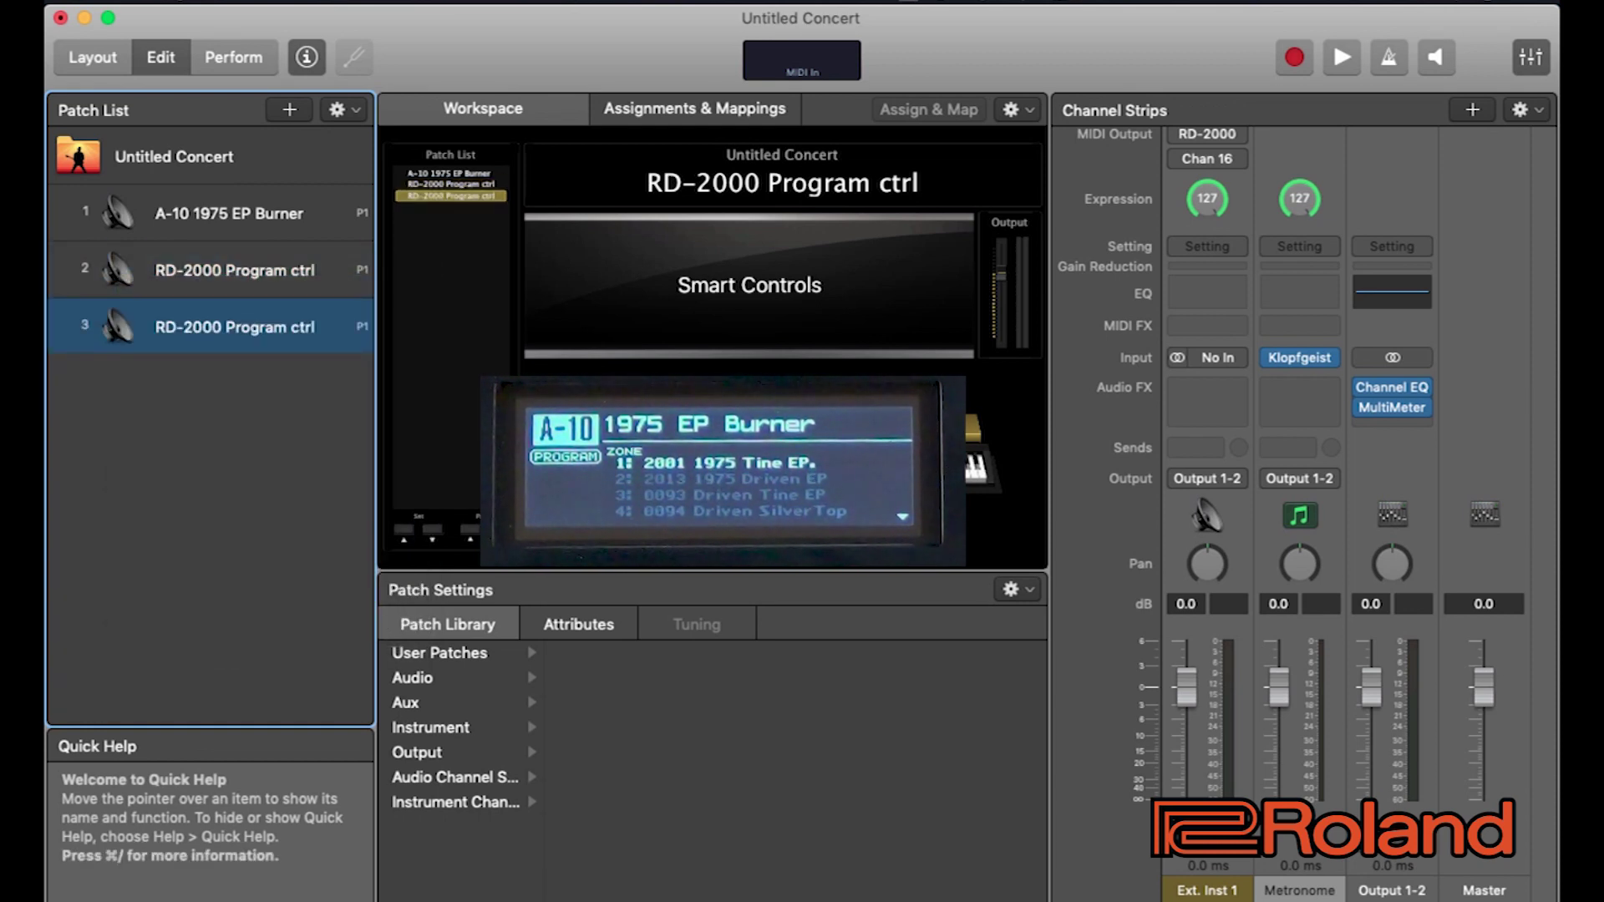
- Select the second patch, then switch to the browser and look up program D-01, Isn't she ...?, in the RD-2000 Program List
left_click(125, 269)
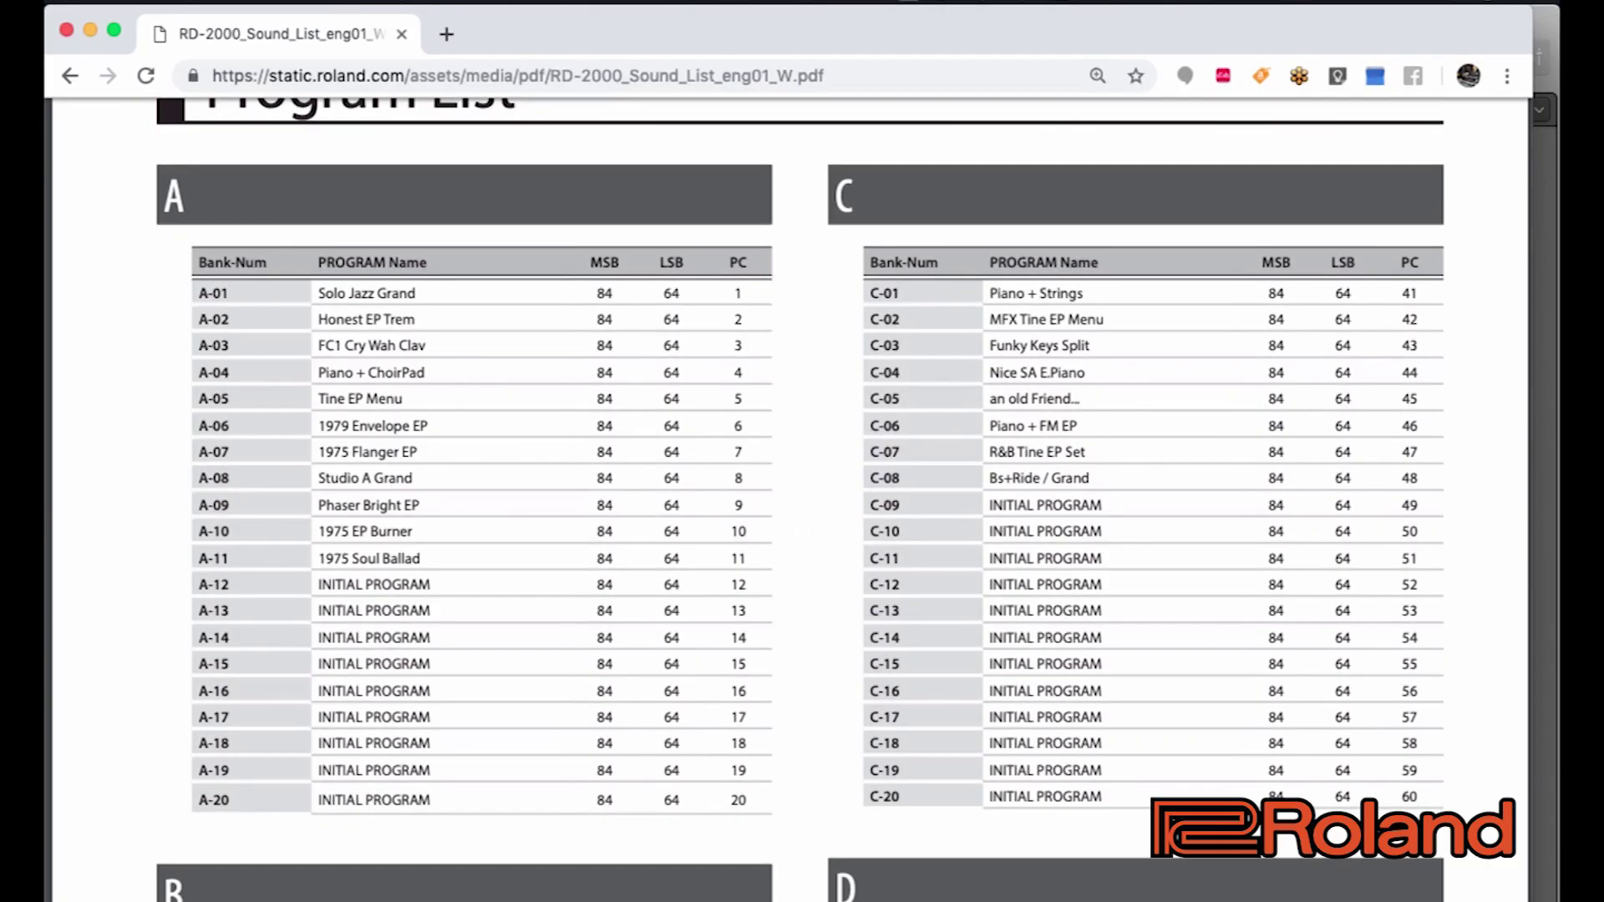
scroll(800, 501, "up", 2)
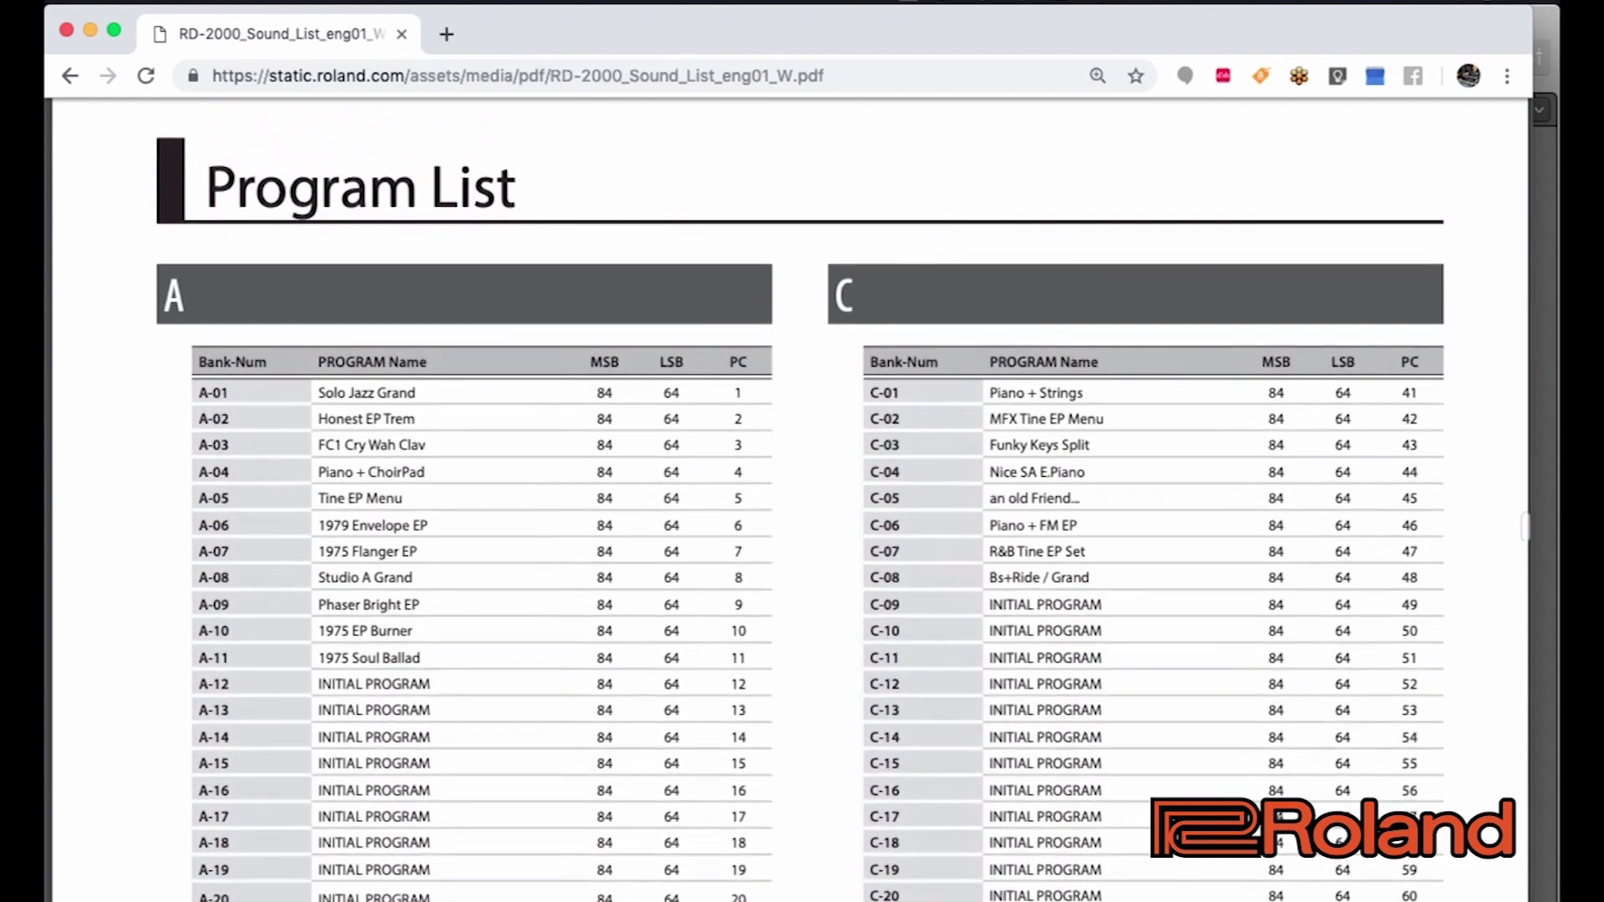
scroll(801, 501, "down", 5)
scroll(801, 502, "down", 4)
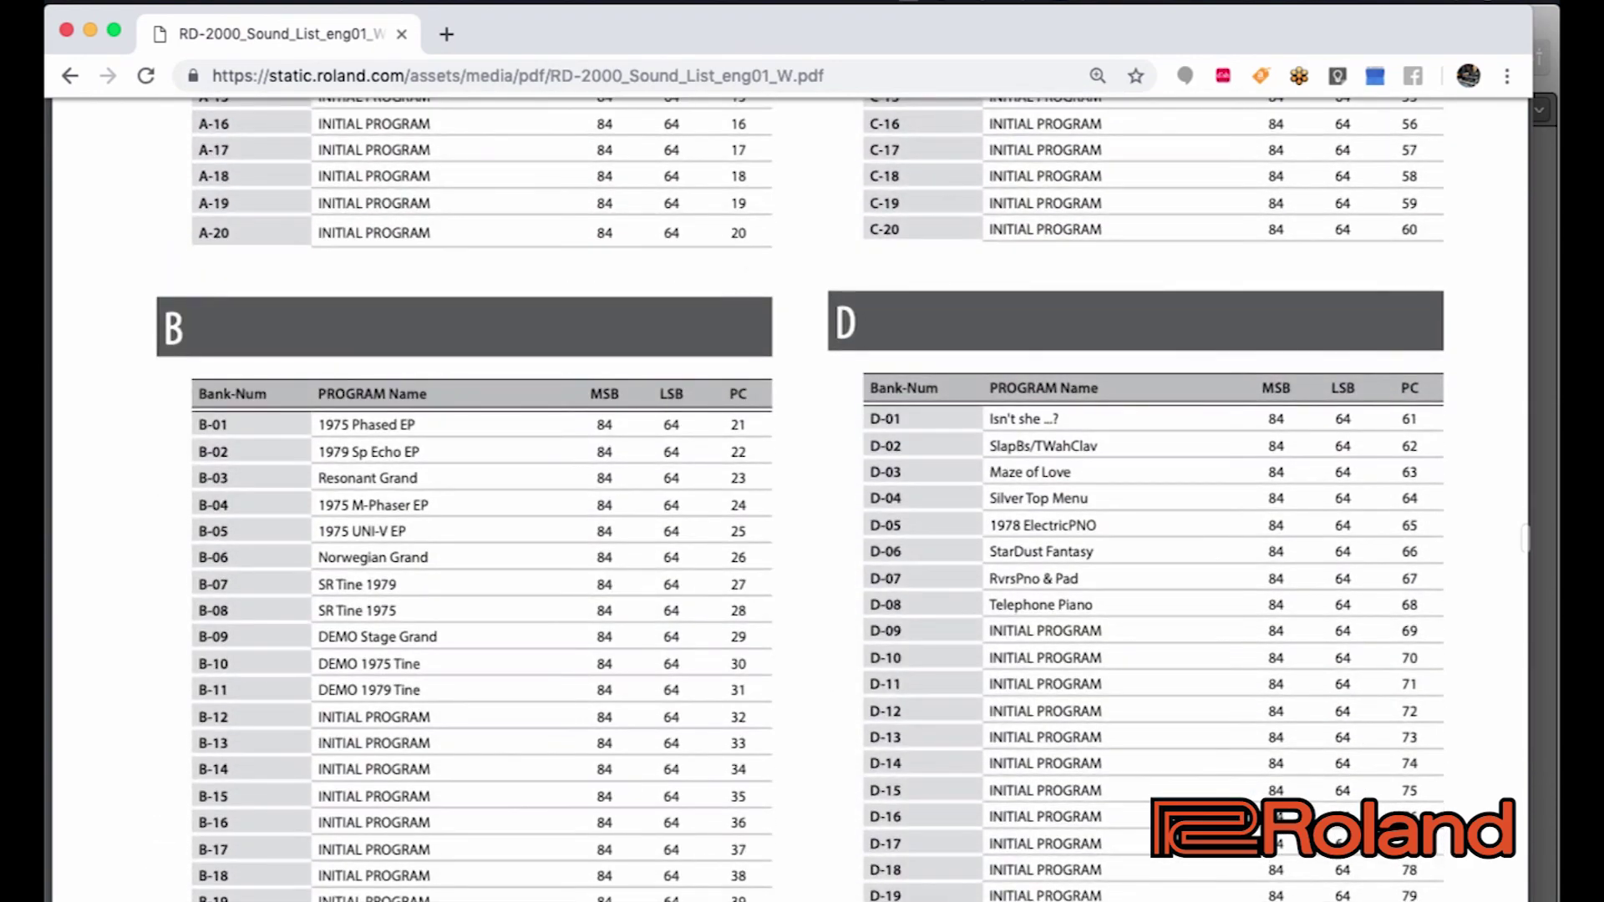
scroll(800, 501, "down", 1)
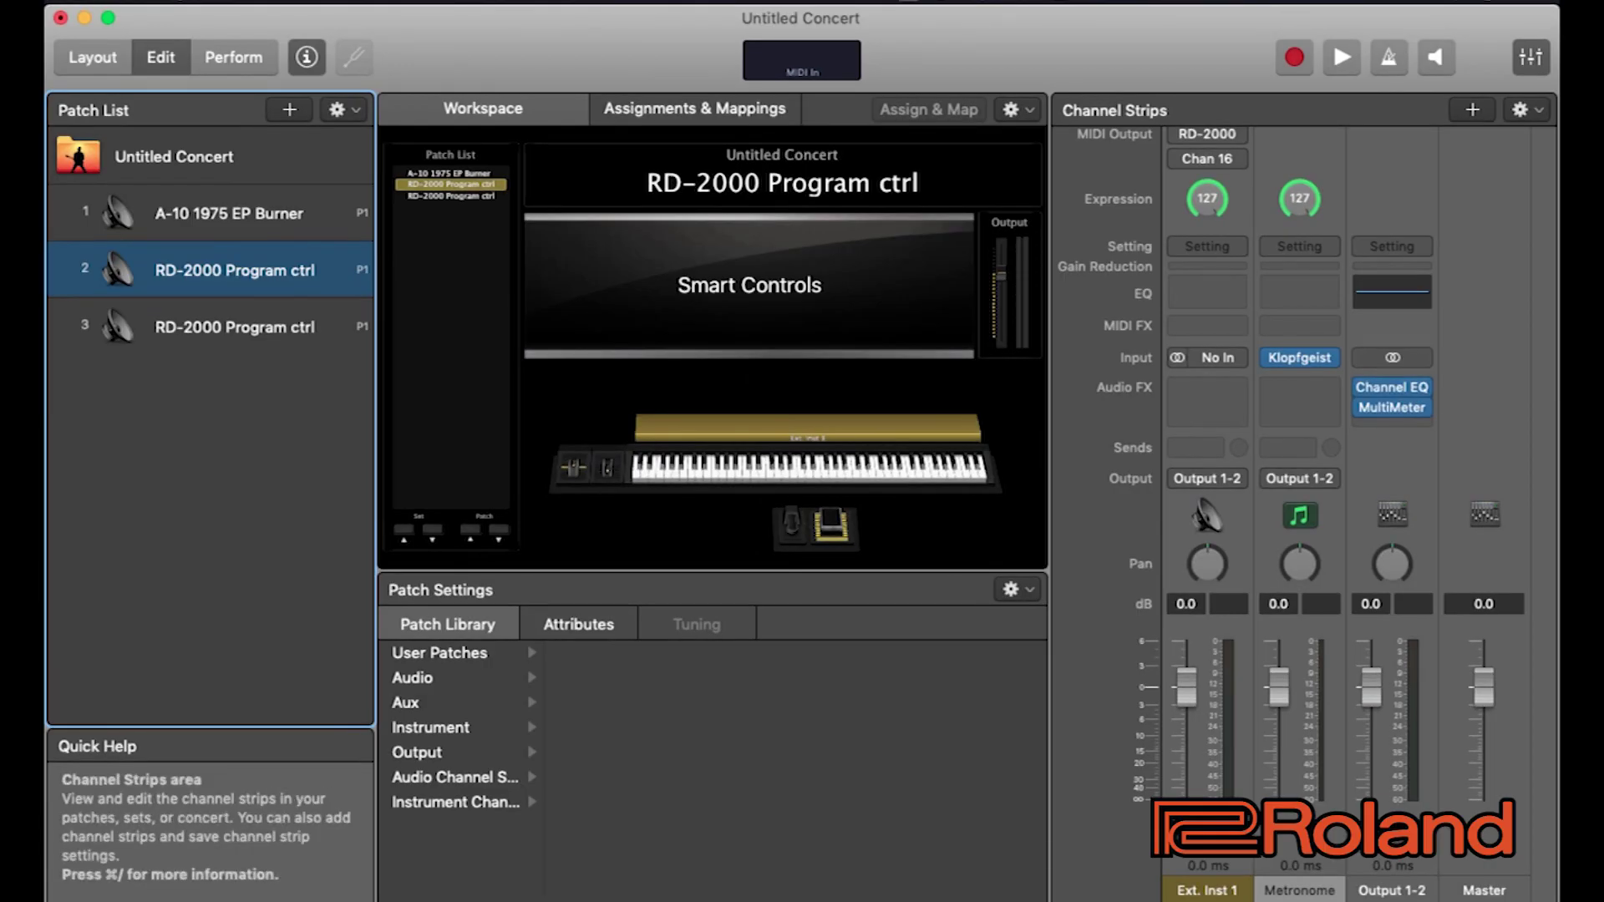
- Back in MainStage, set the program change of the second patch's external instrument strip to 61
left_click(1207, 814)
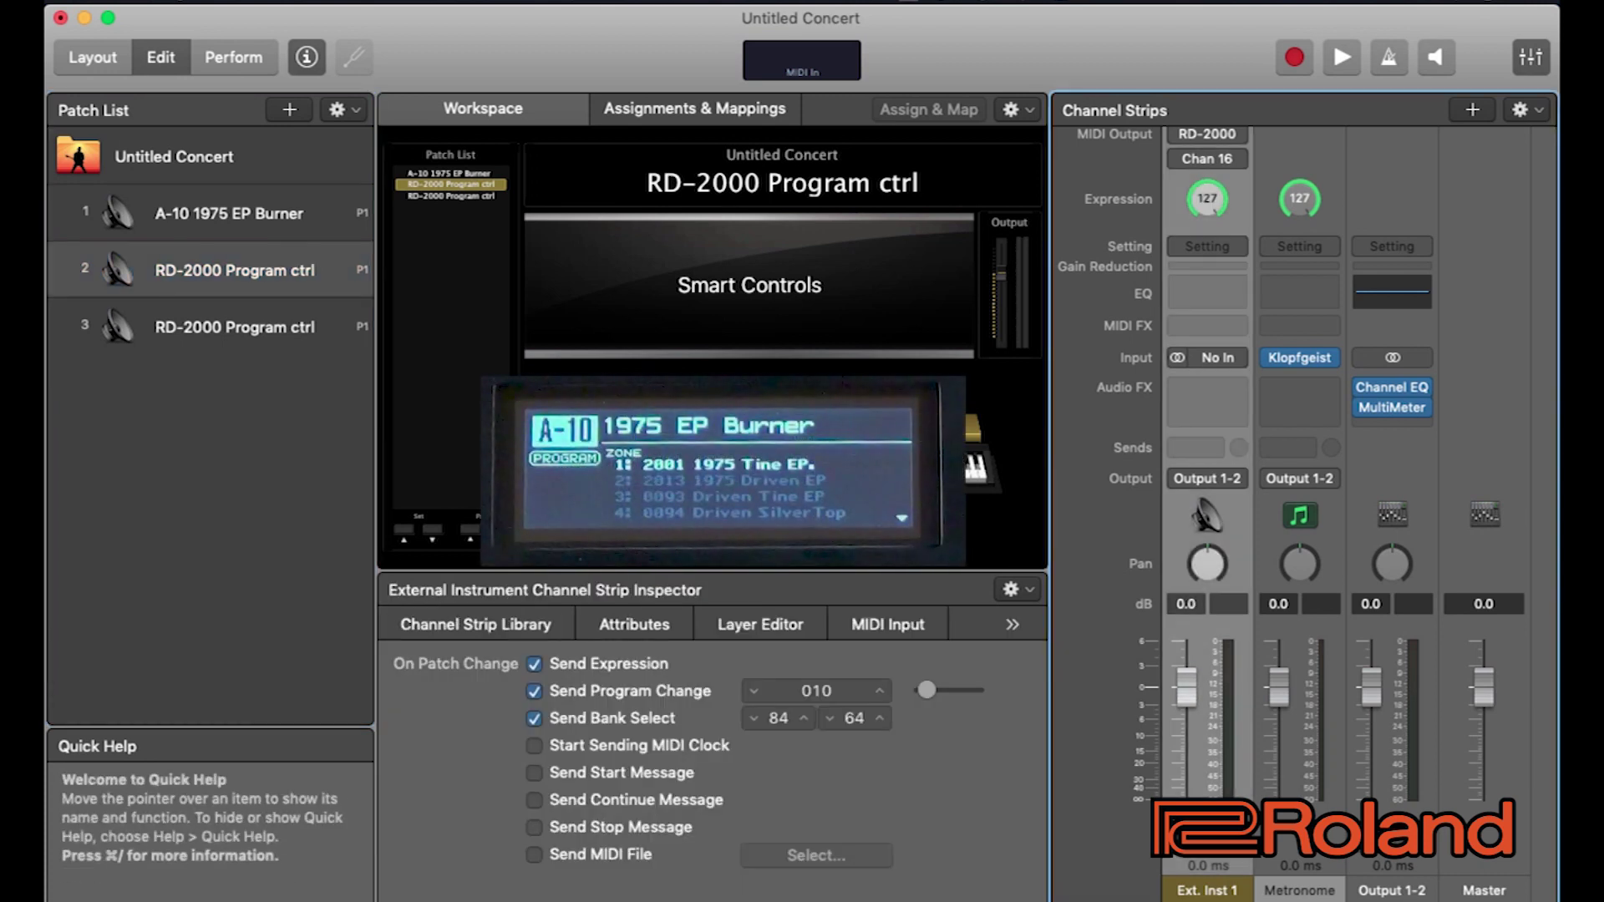
left_click(844, 698)
type("61")
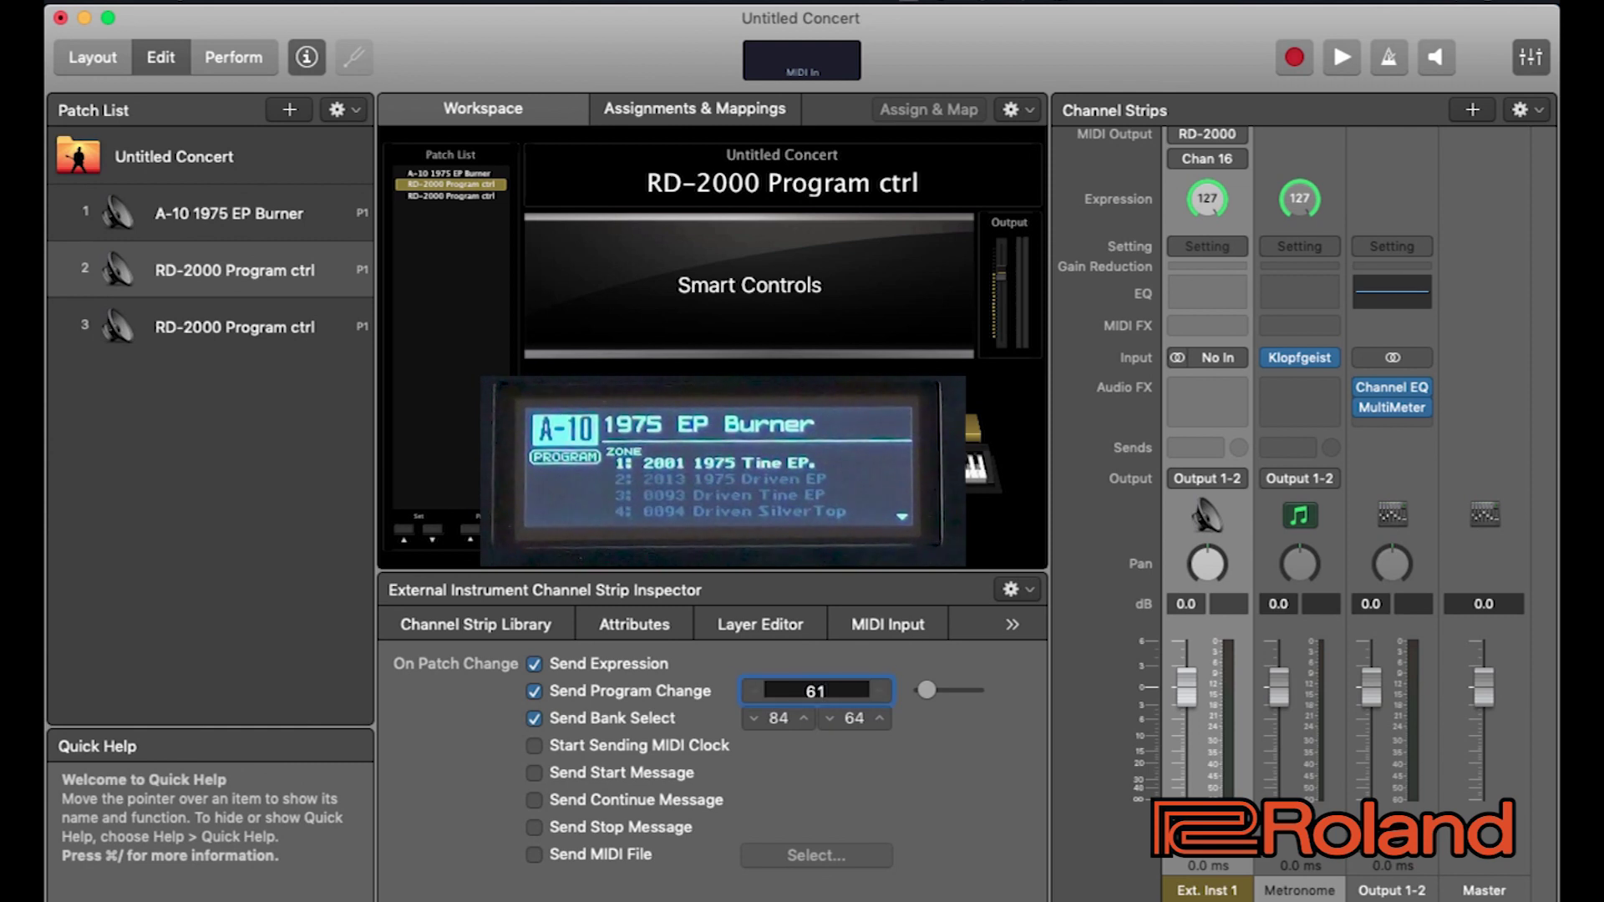
key("Return")
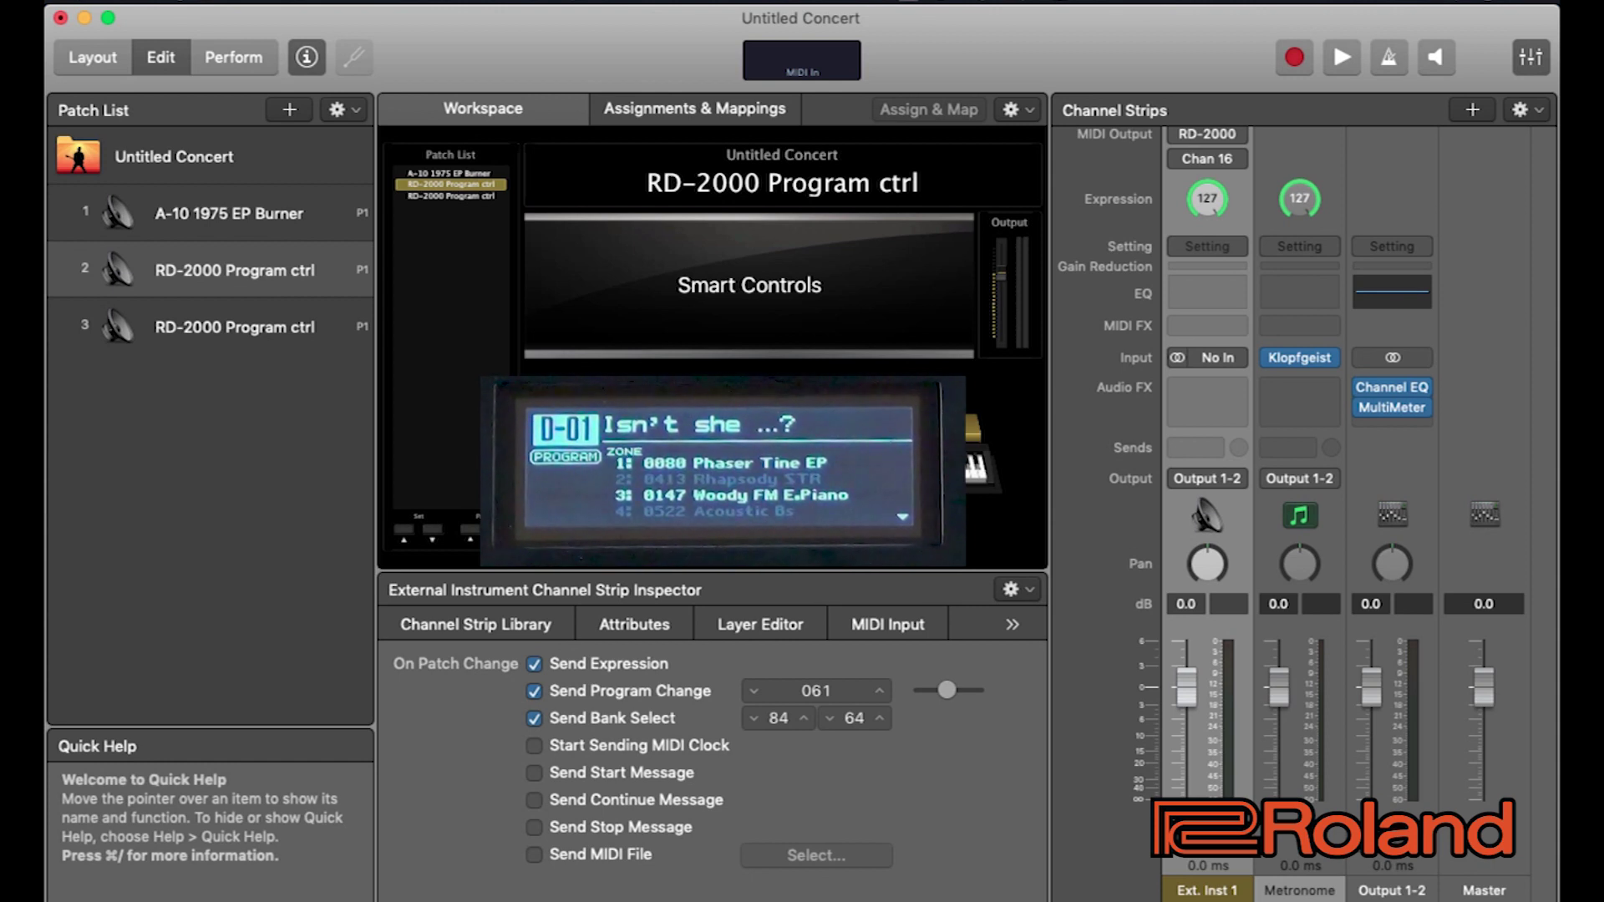
- Rename the second patch as "D-01 Isnt't she ...?"
left_click(234, 270)
double_click(234, 270)
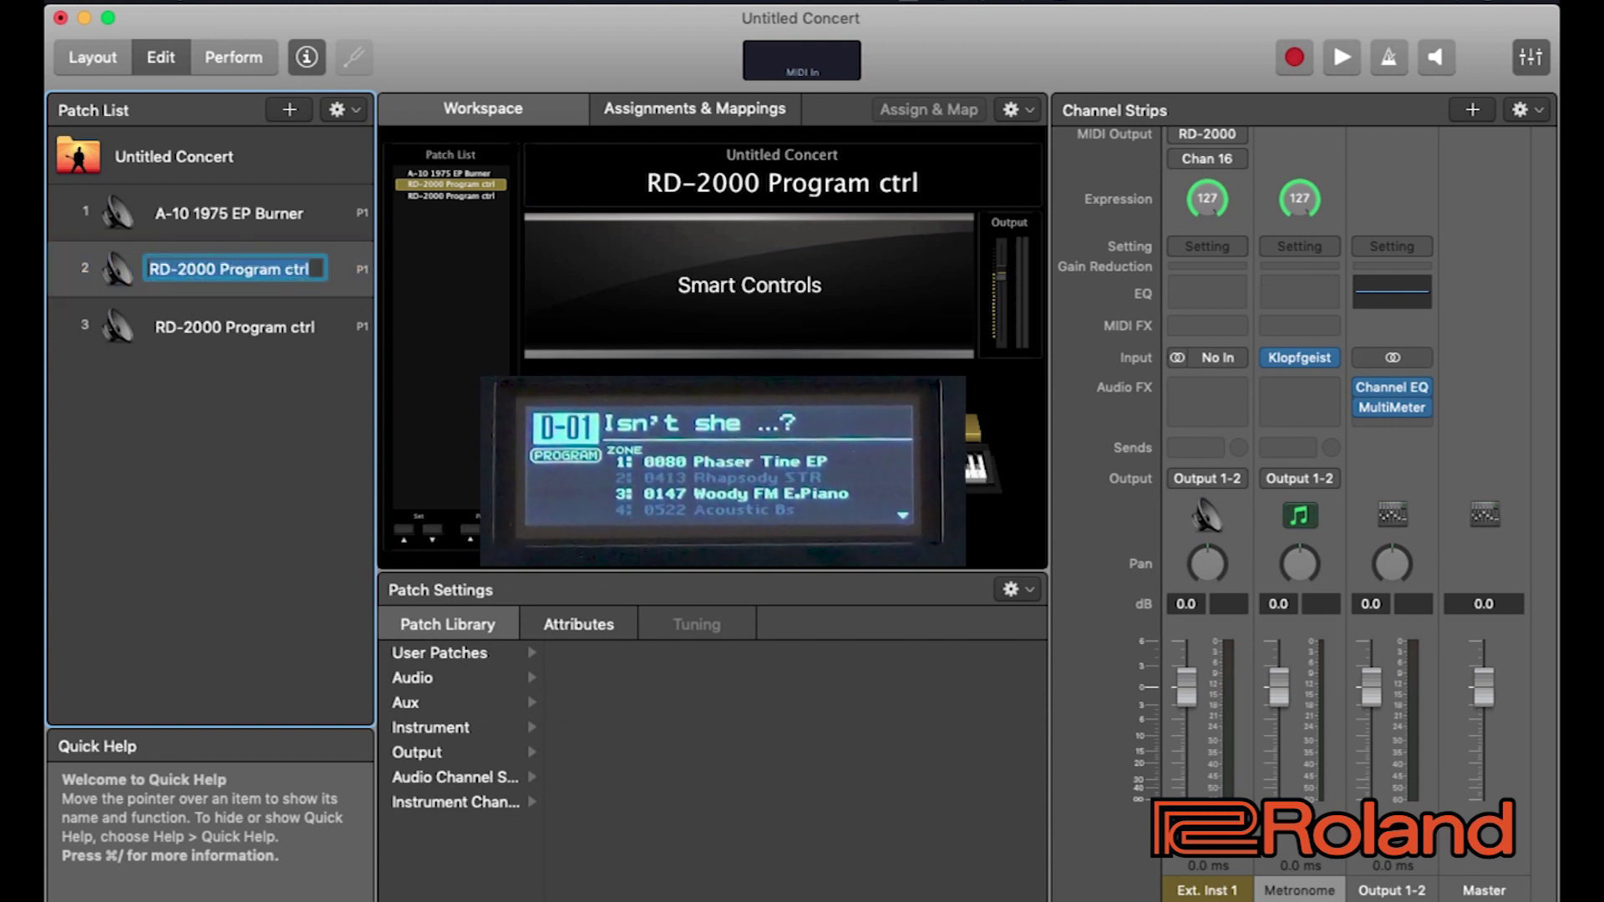
type("D-01")
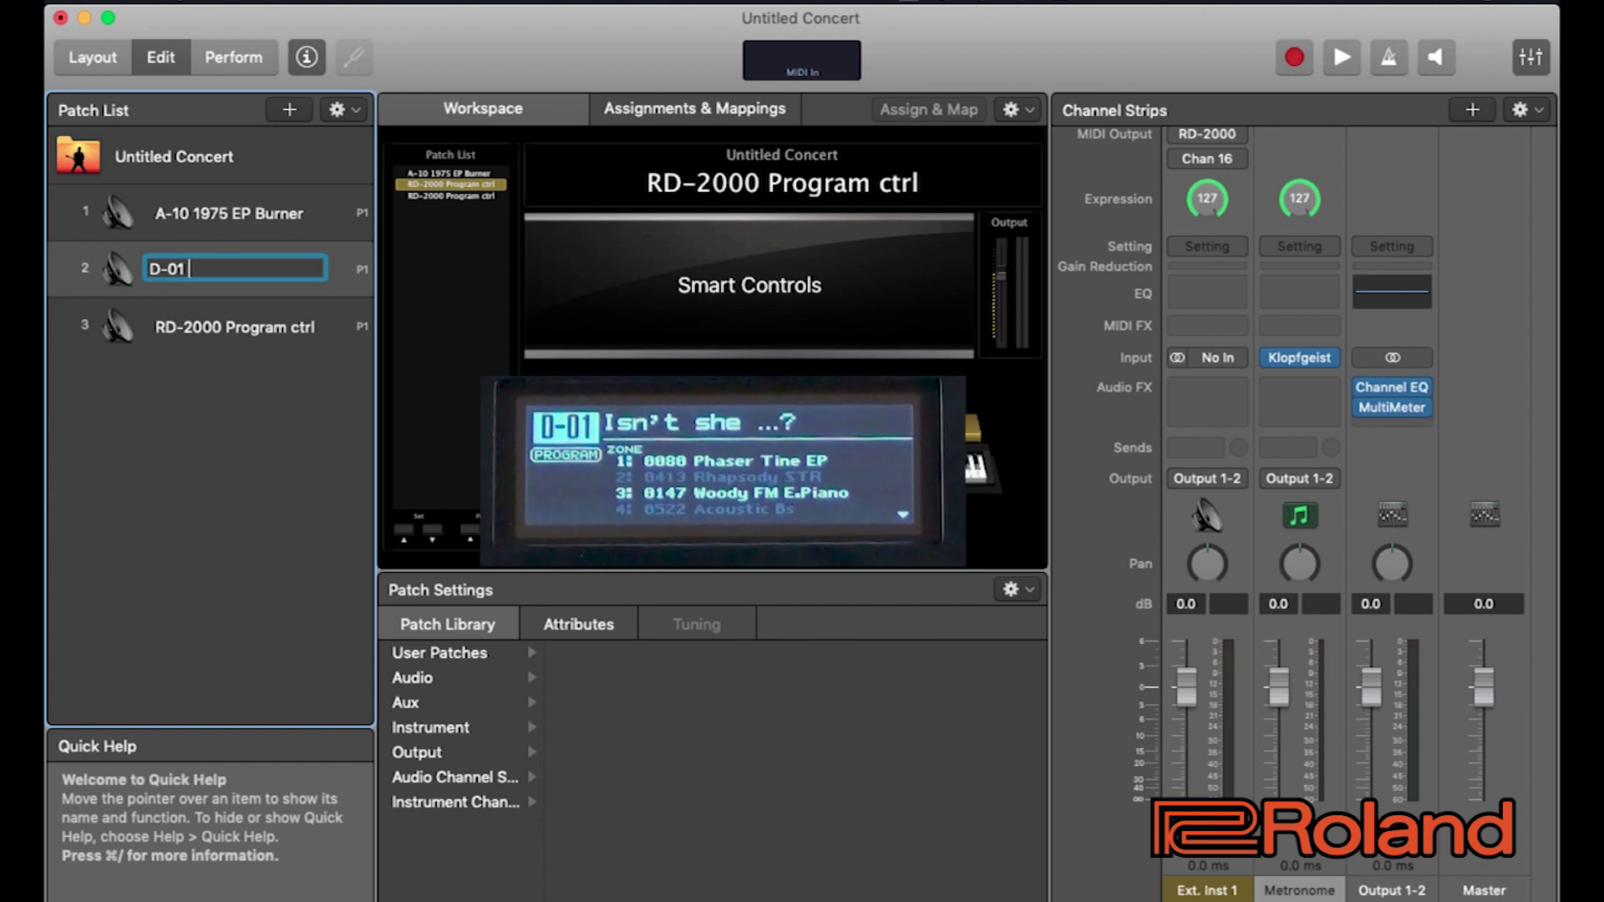
type("I")
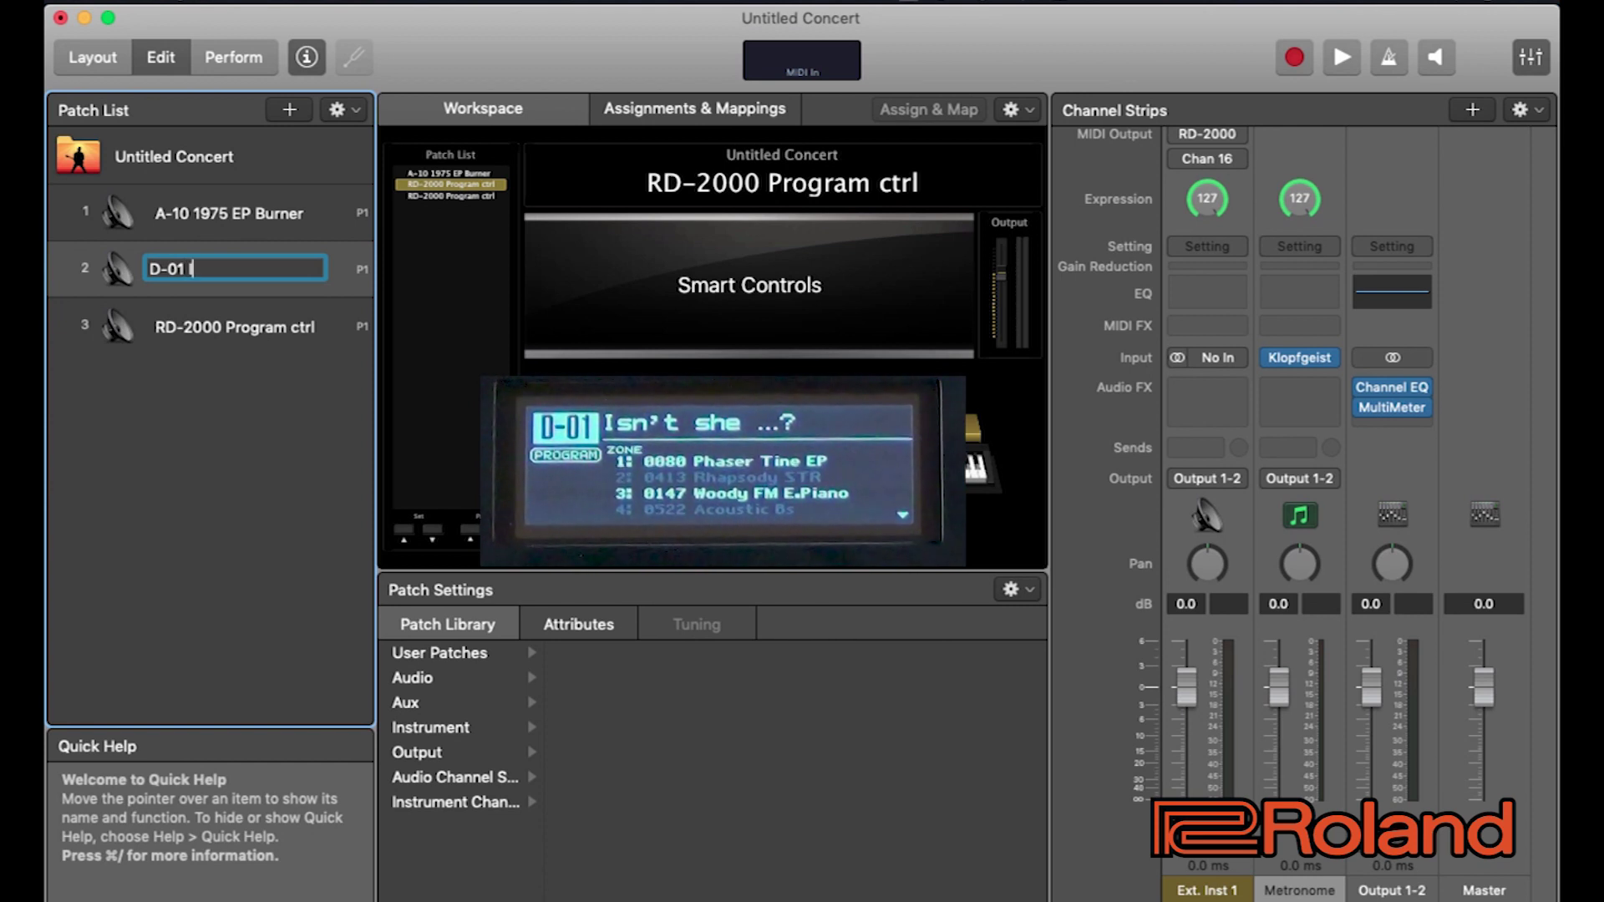
type("snt't")
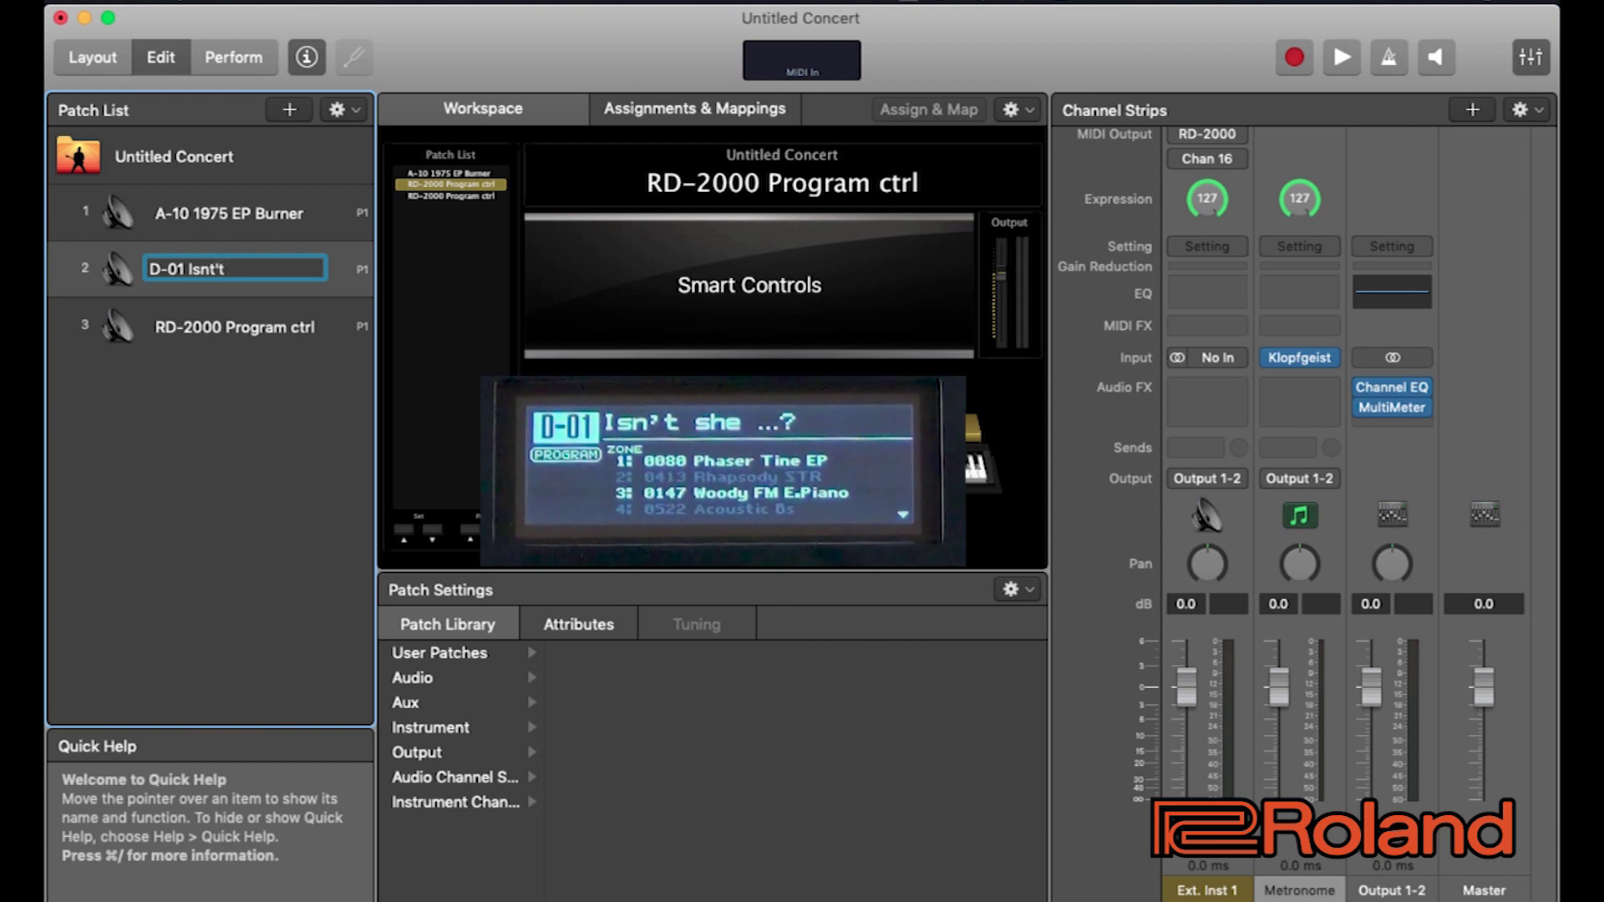
type("s")
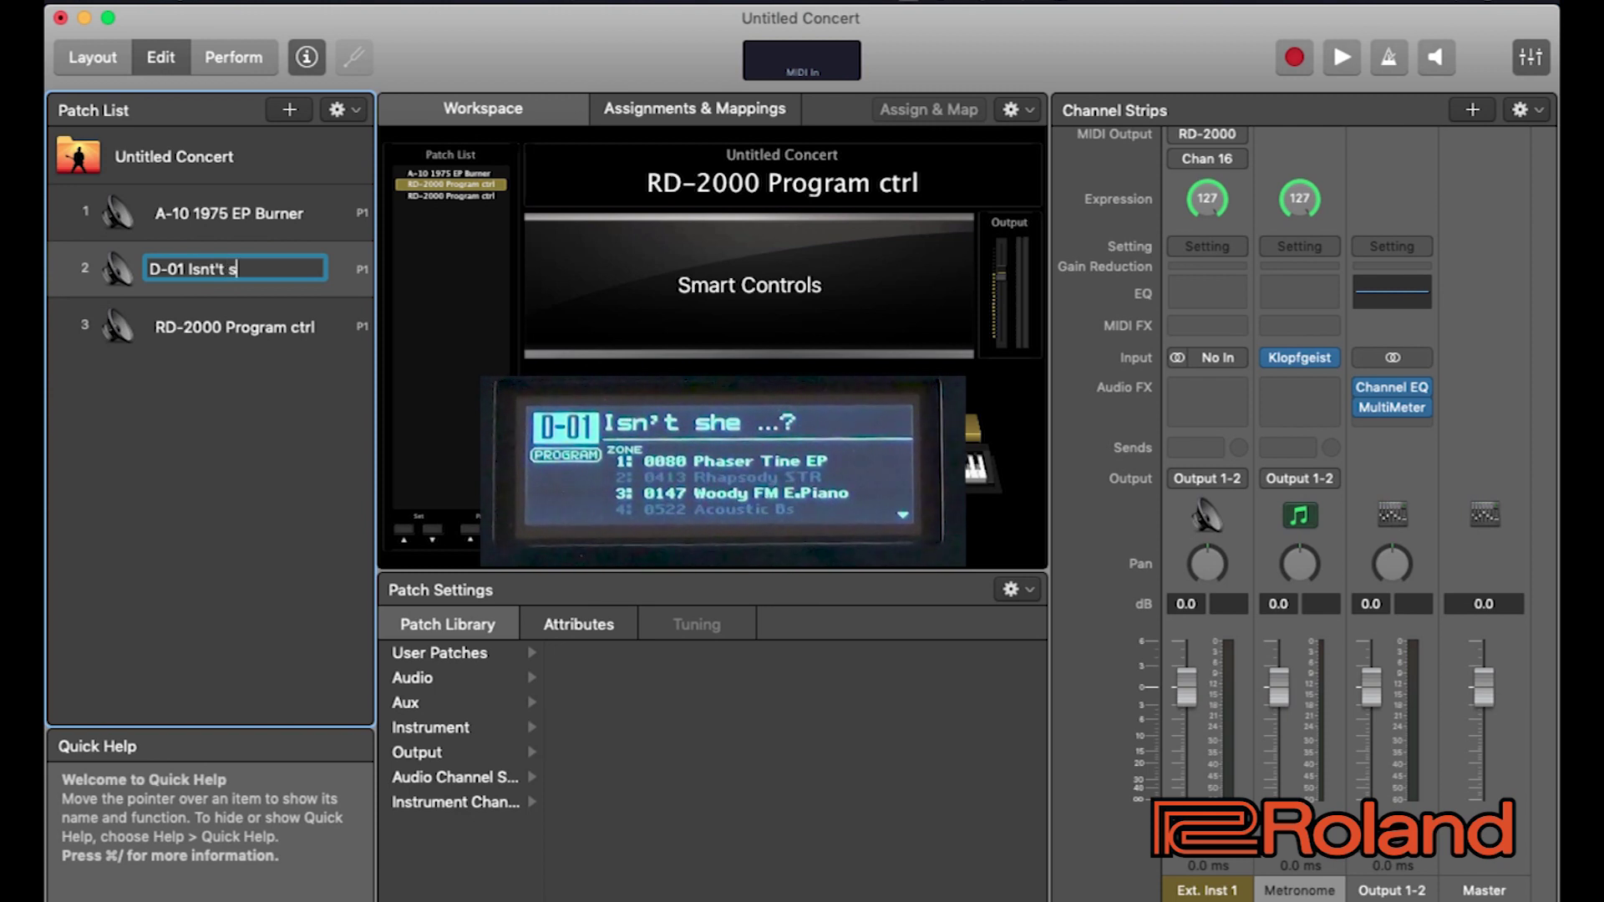
type("he ...?")
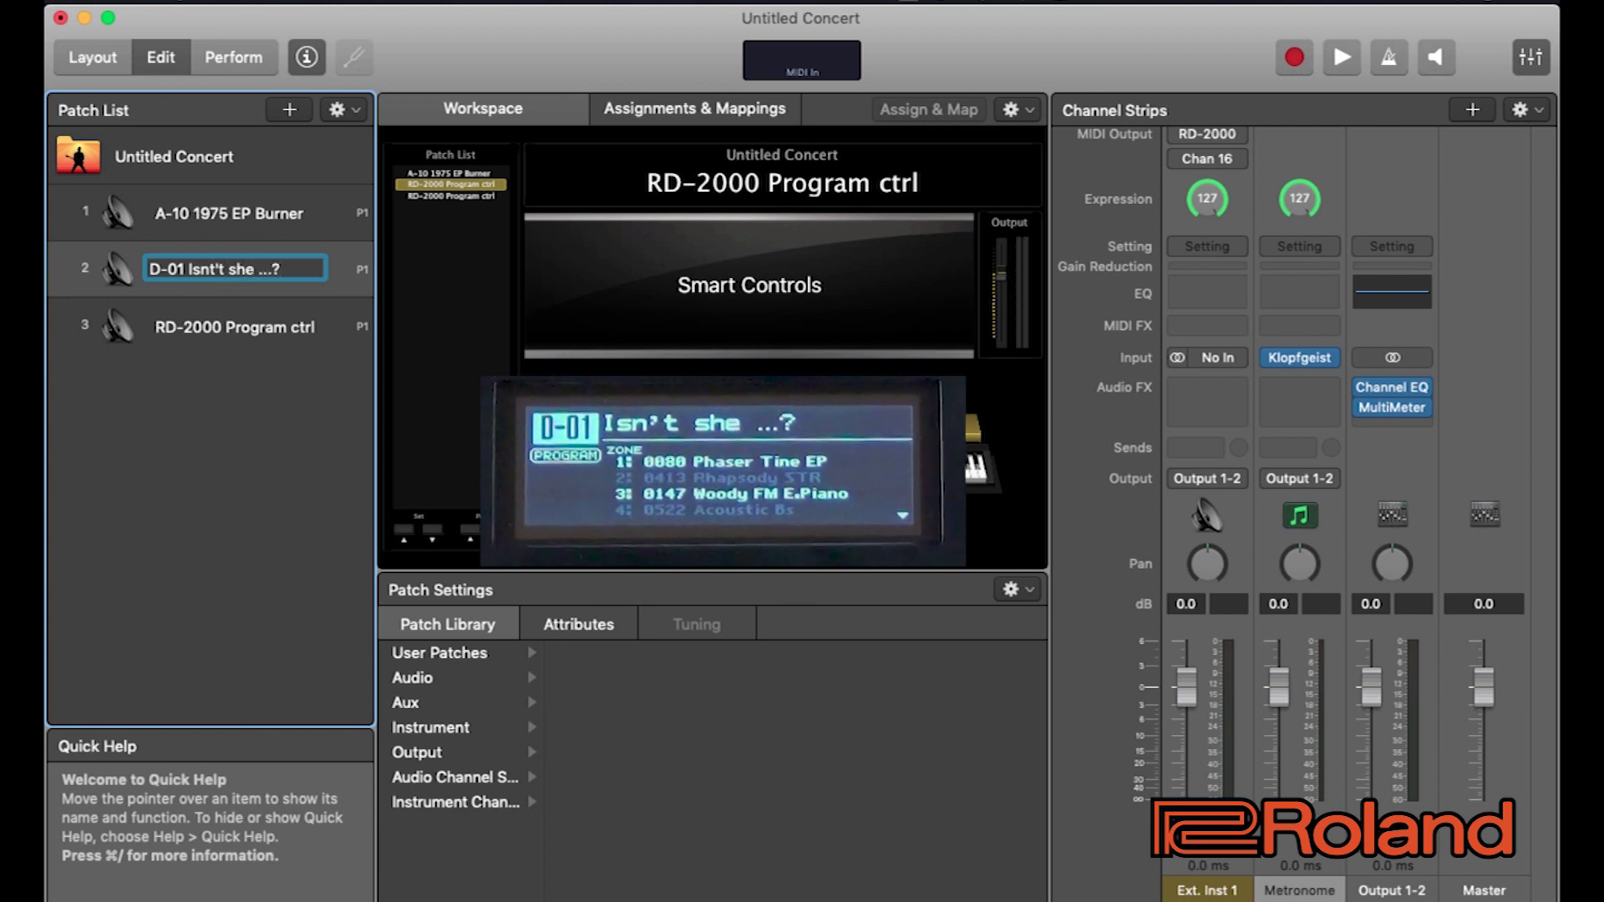
key("Return")
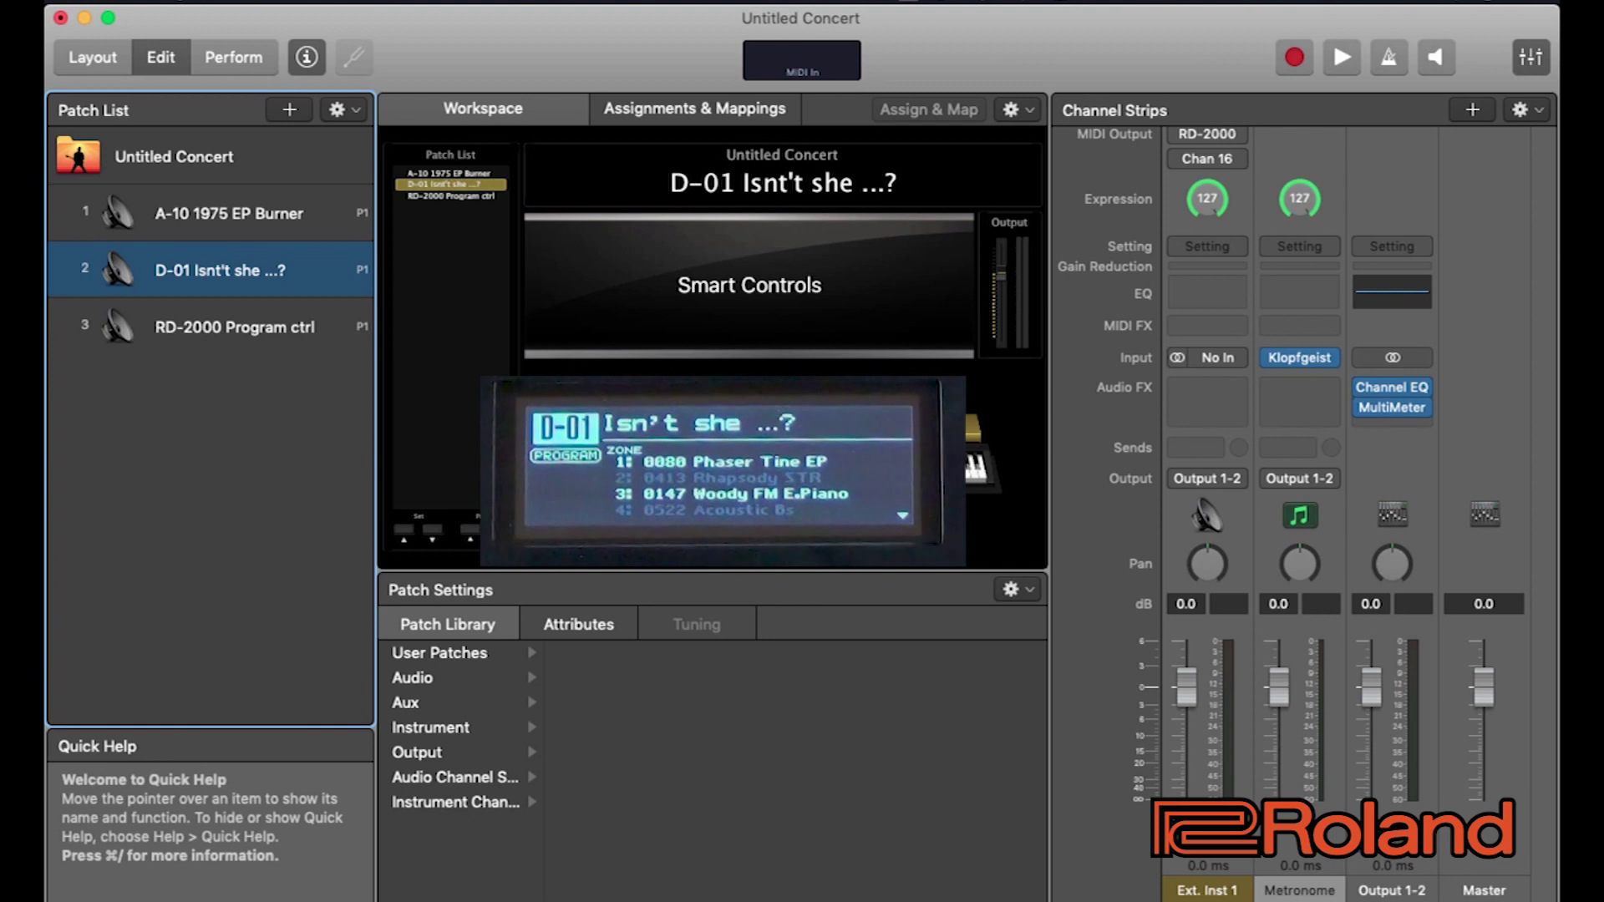
- Duplicate the third patch, RD-2000 Program ctrl, to add a fourth patch
left_click(202, 325)
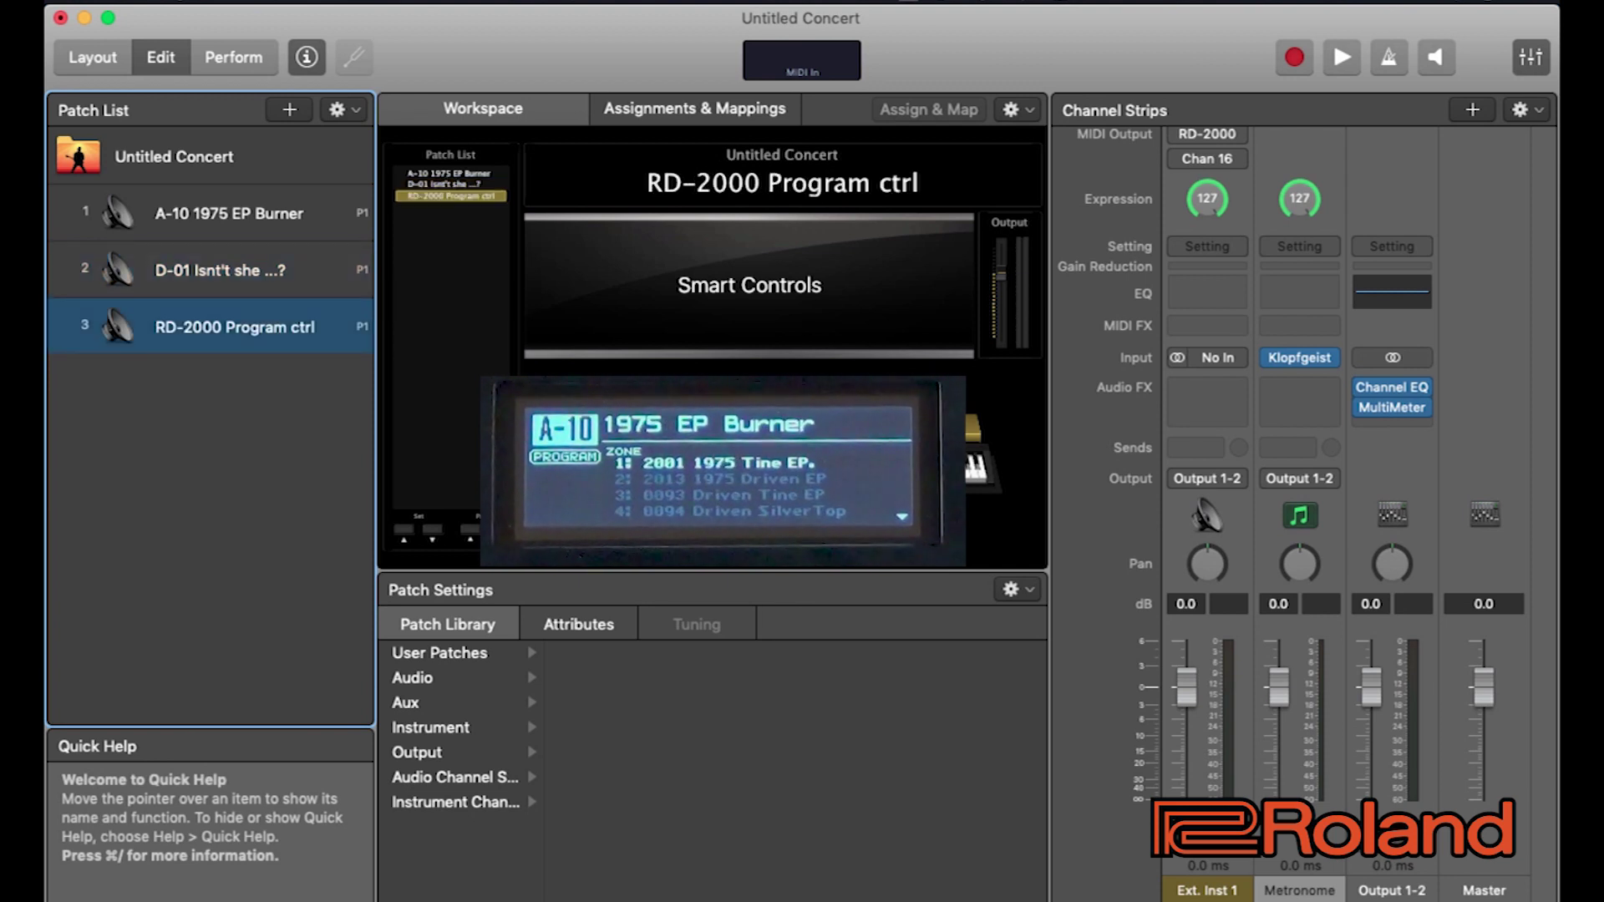
right_click(202, 321)
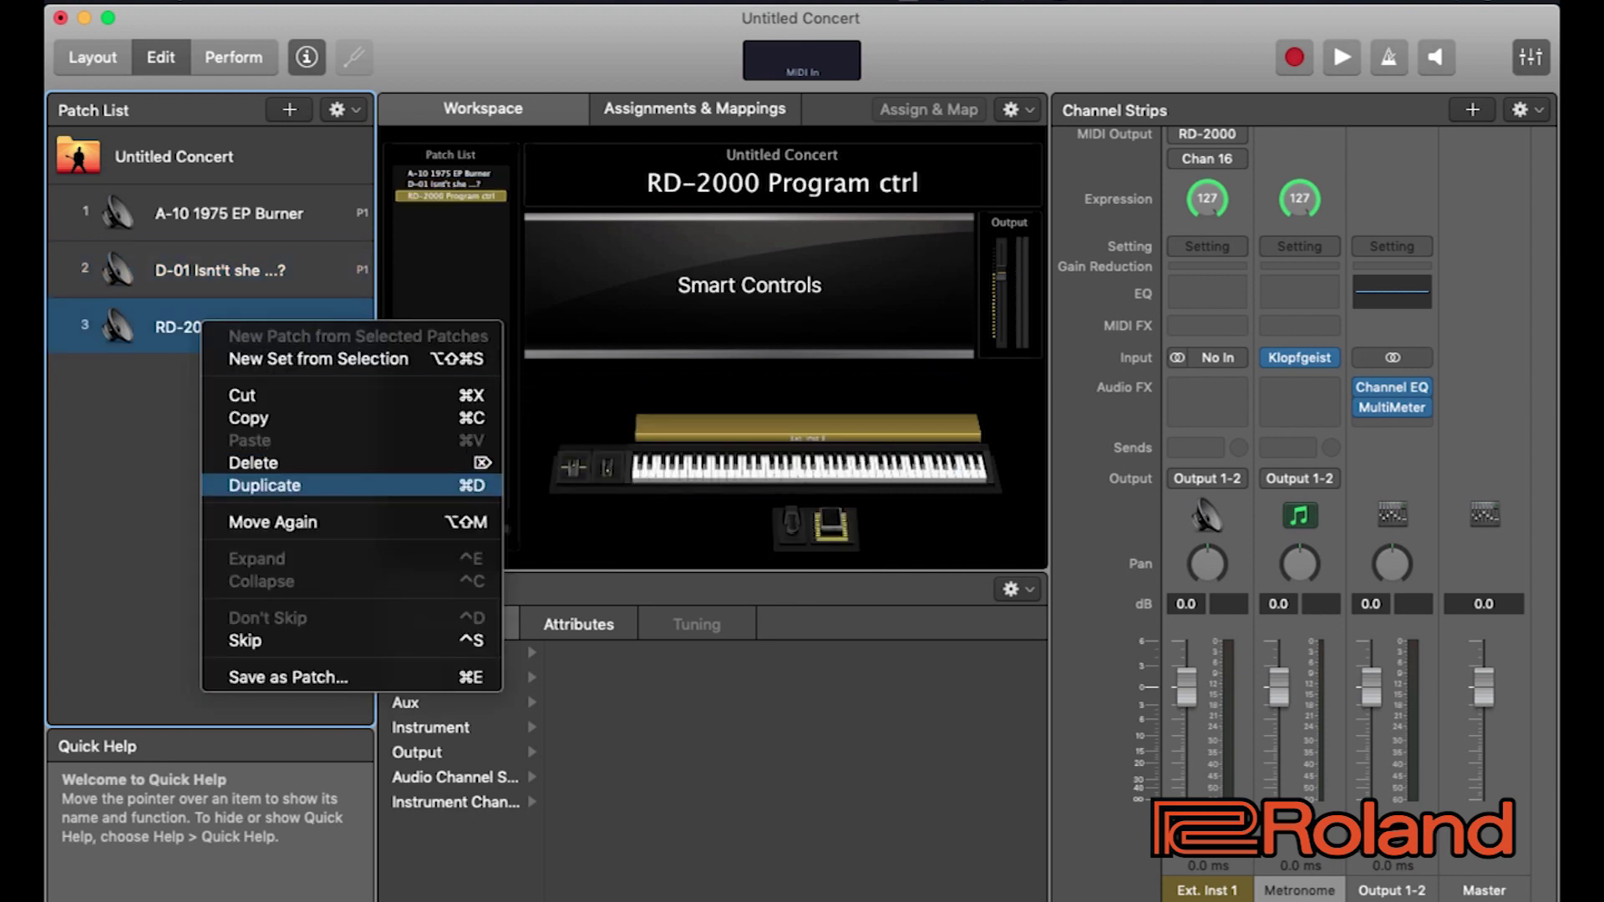
left_click(264, 486)
- Select the third patch, RD-2000 Program ctrl, and open its external instrument channel strip settings
key("Up")
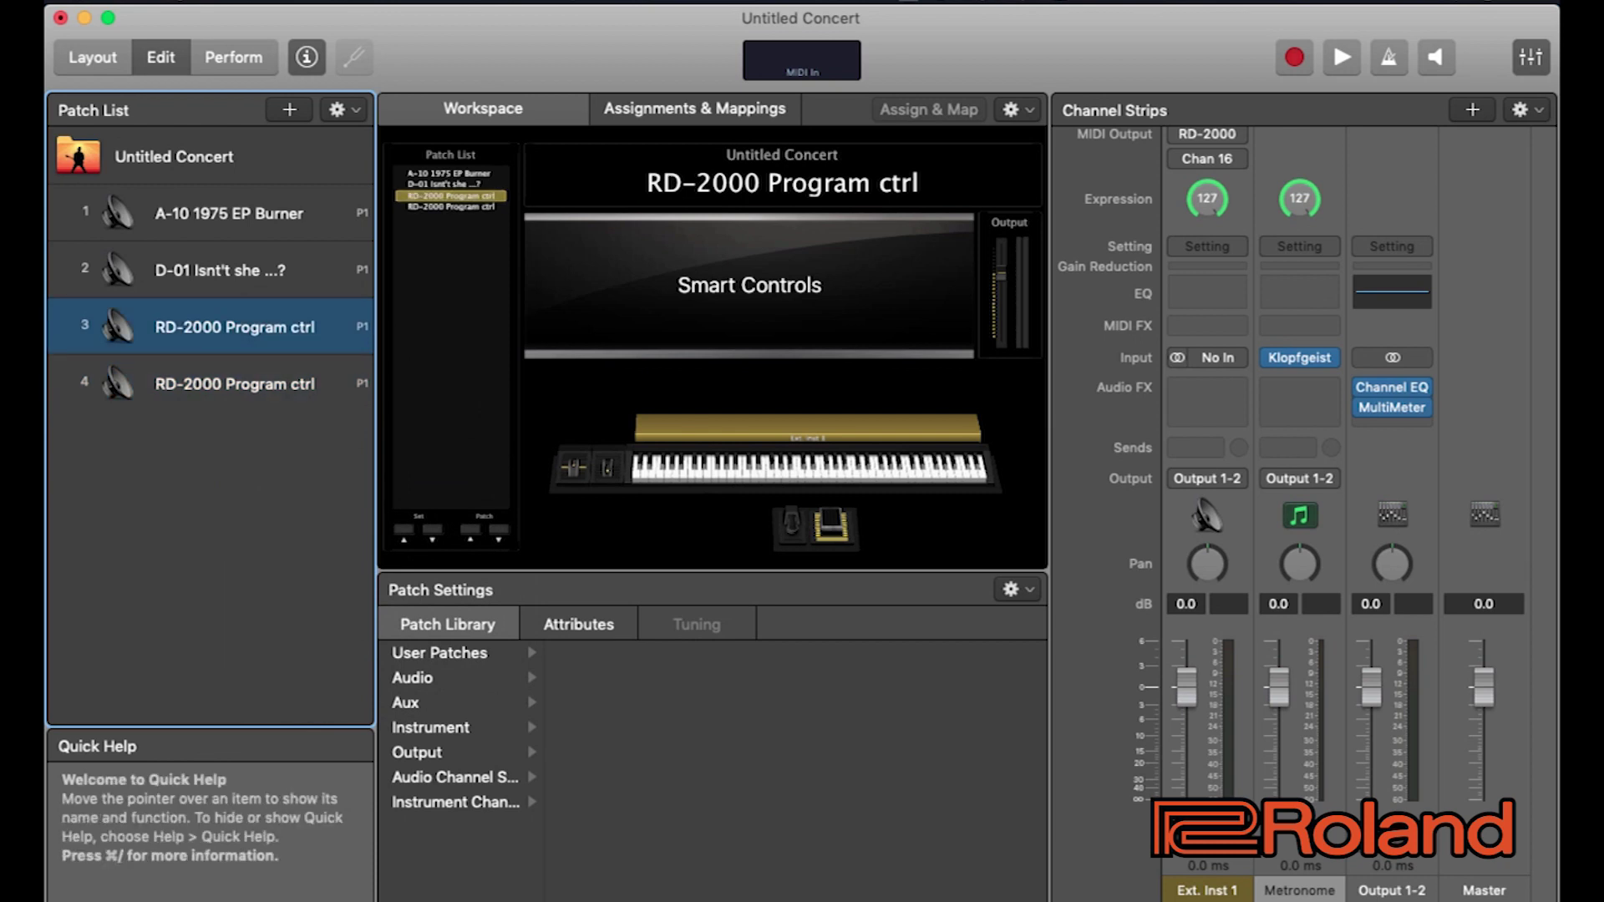
key("Return")
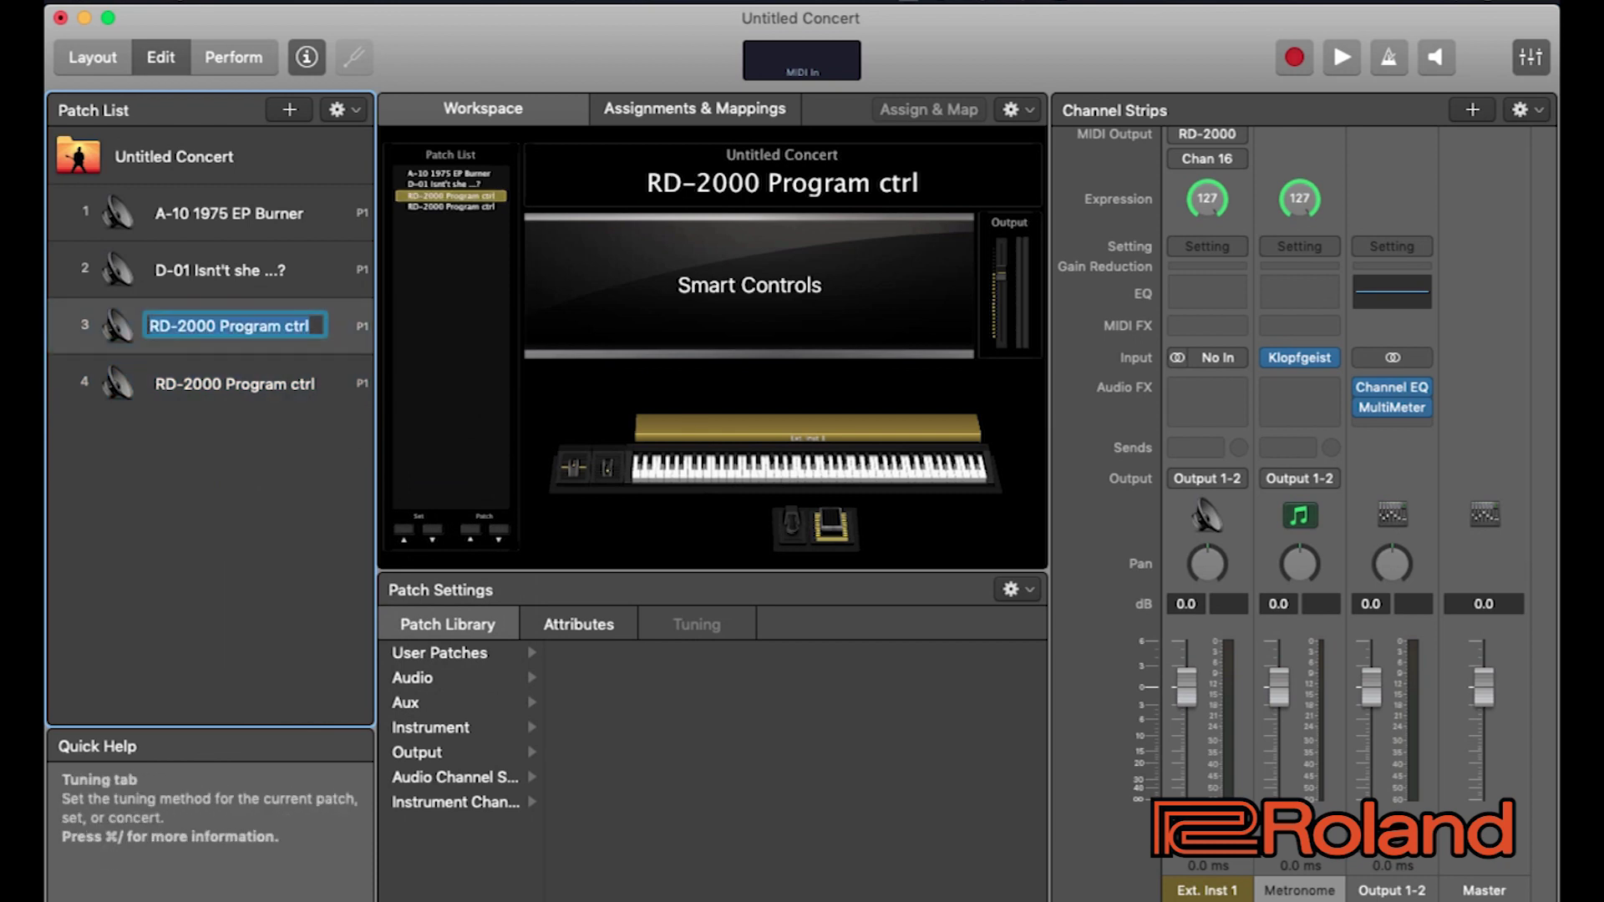
left_click(1206, 514)
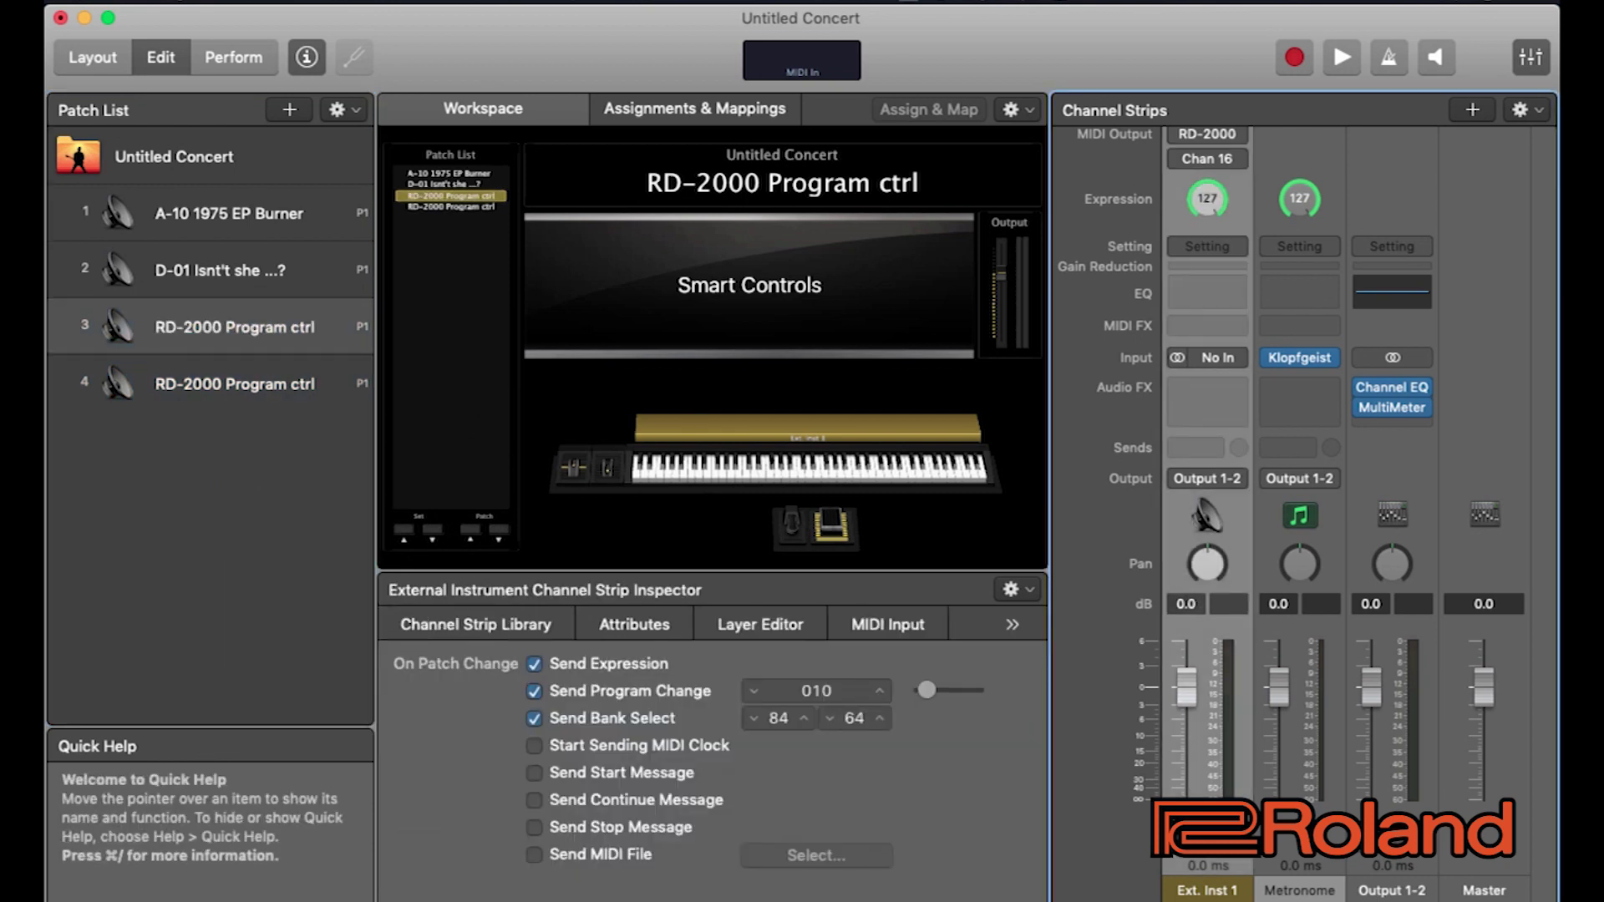
- Switch to the browser and look up program K-04, WitchOfMilkyWay, in the RD-2000 Program List
key("super+Tab")
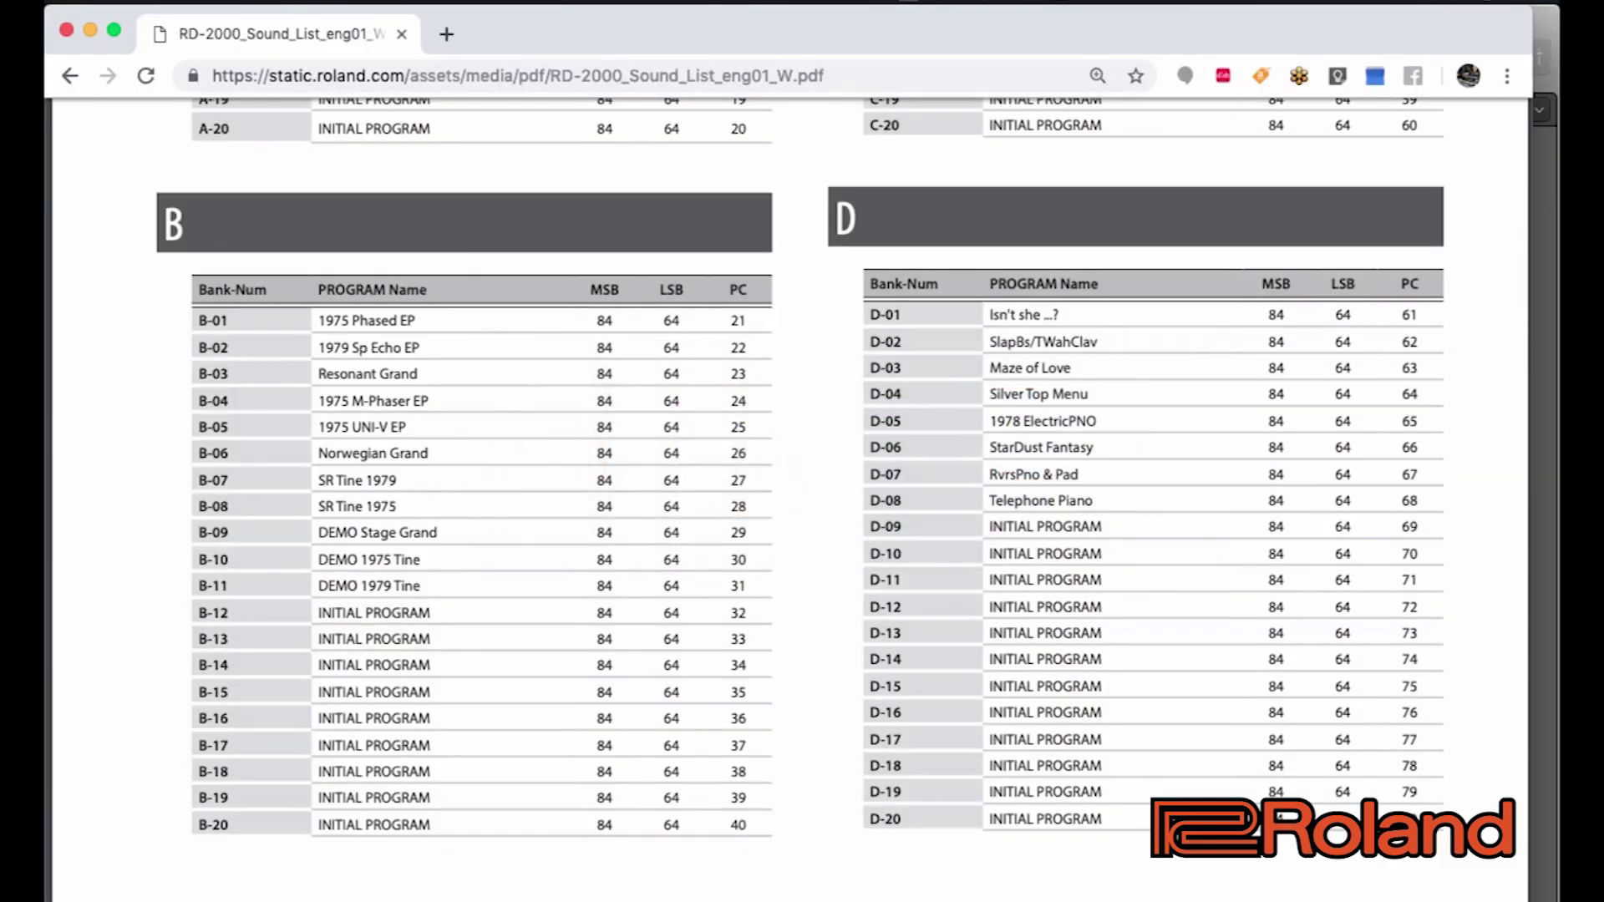
scroll(789, 501, "down", 20)
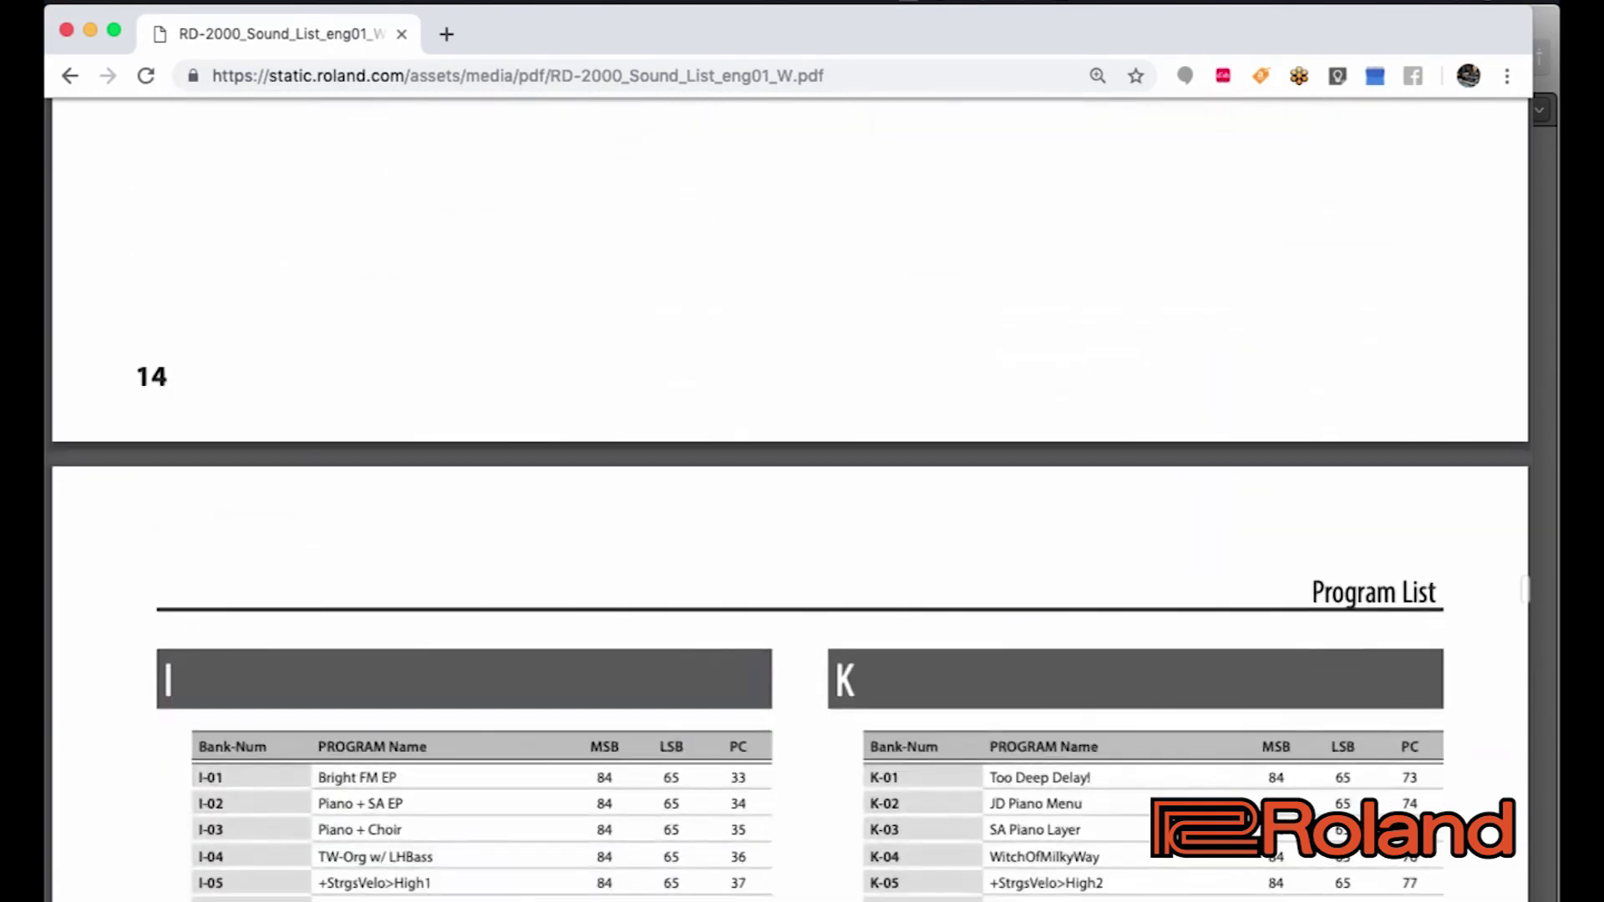
scroll(789, 502, "down", 6)
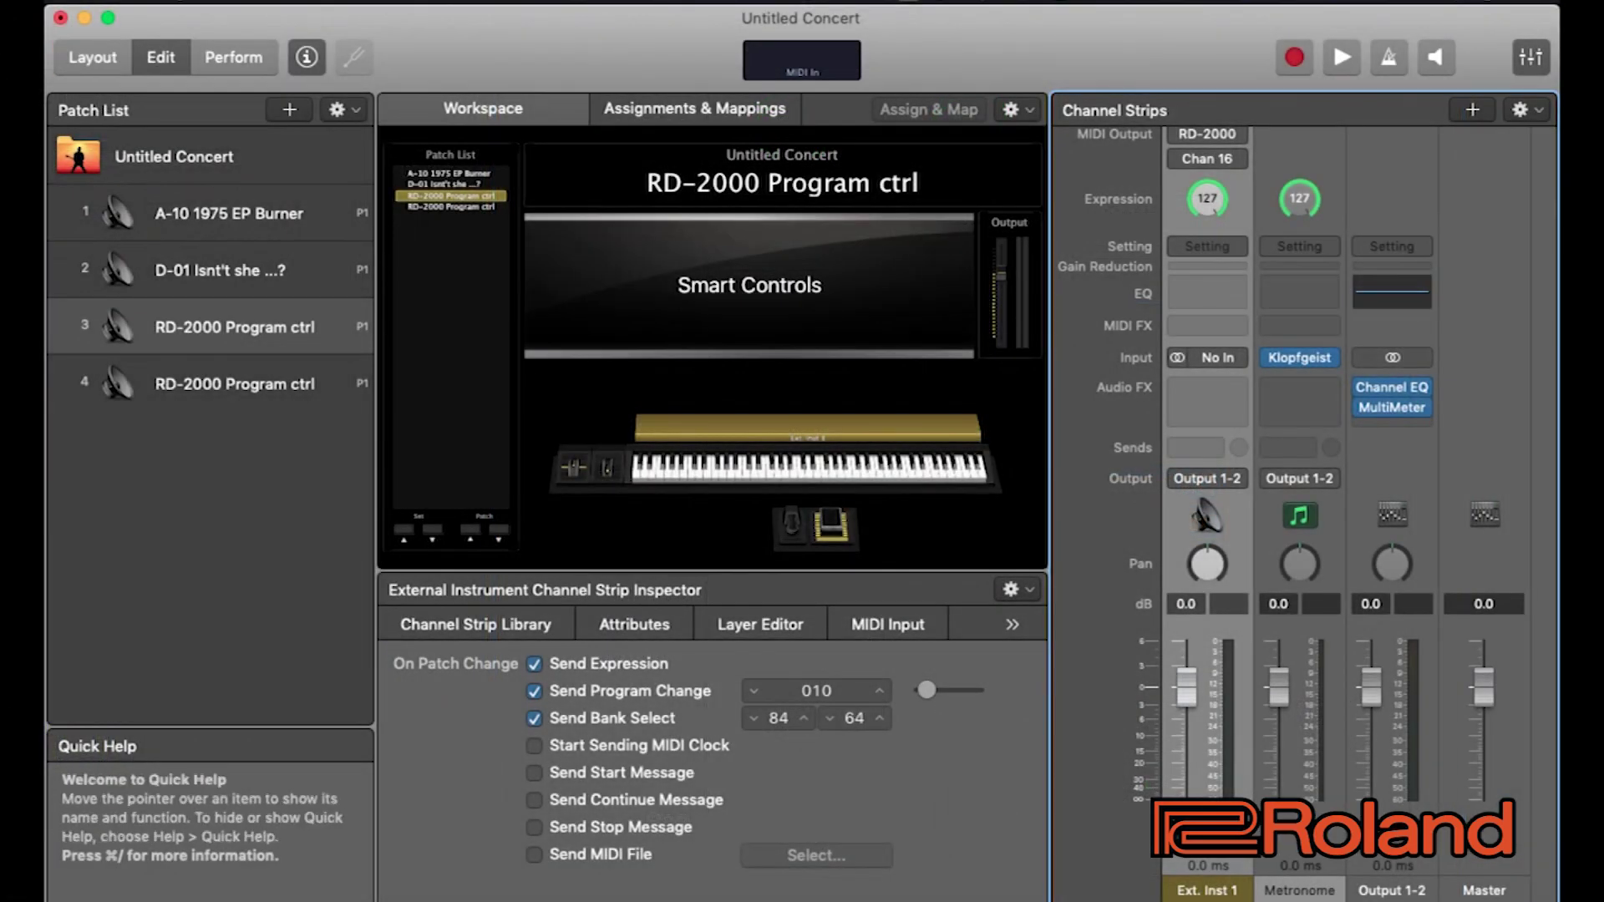
- Back in MainStage, set the third patch's second bank select value to 65 and its program change to 76
double_click(856, 720)
type("65")
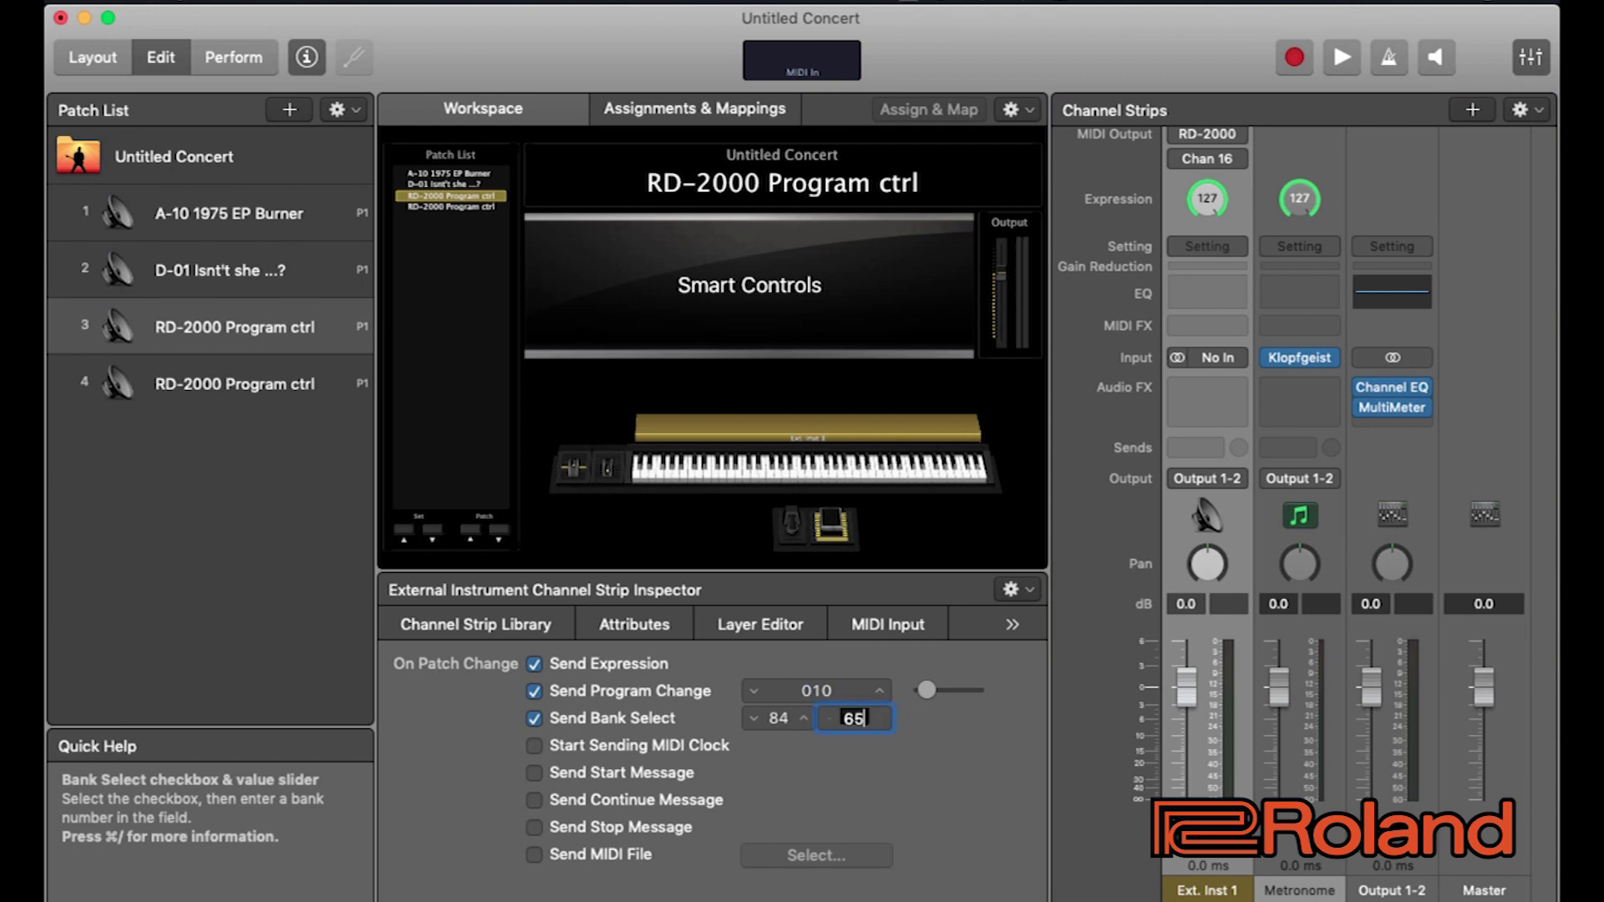
double_click(827, 691)
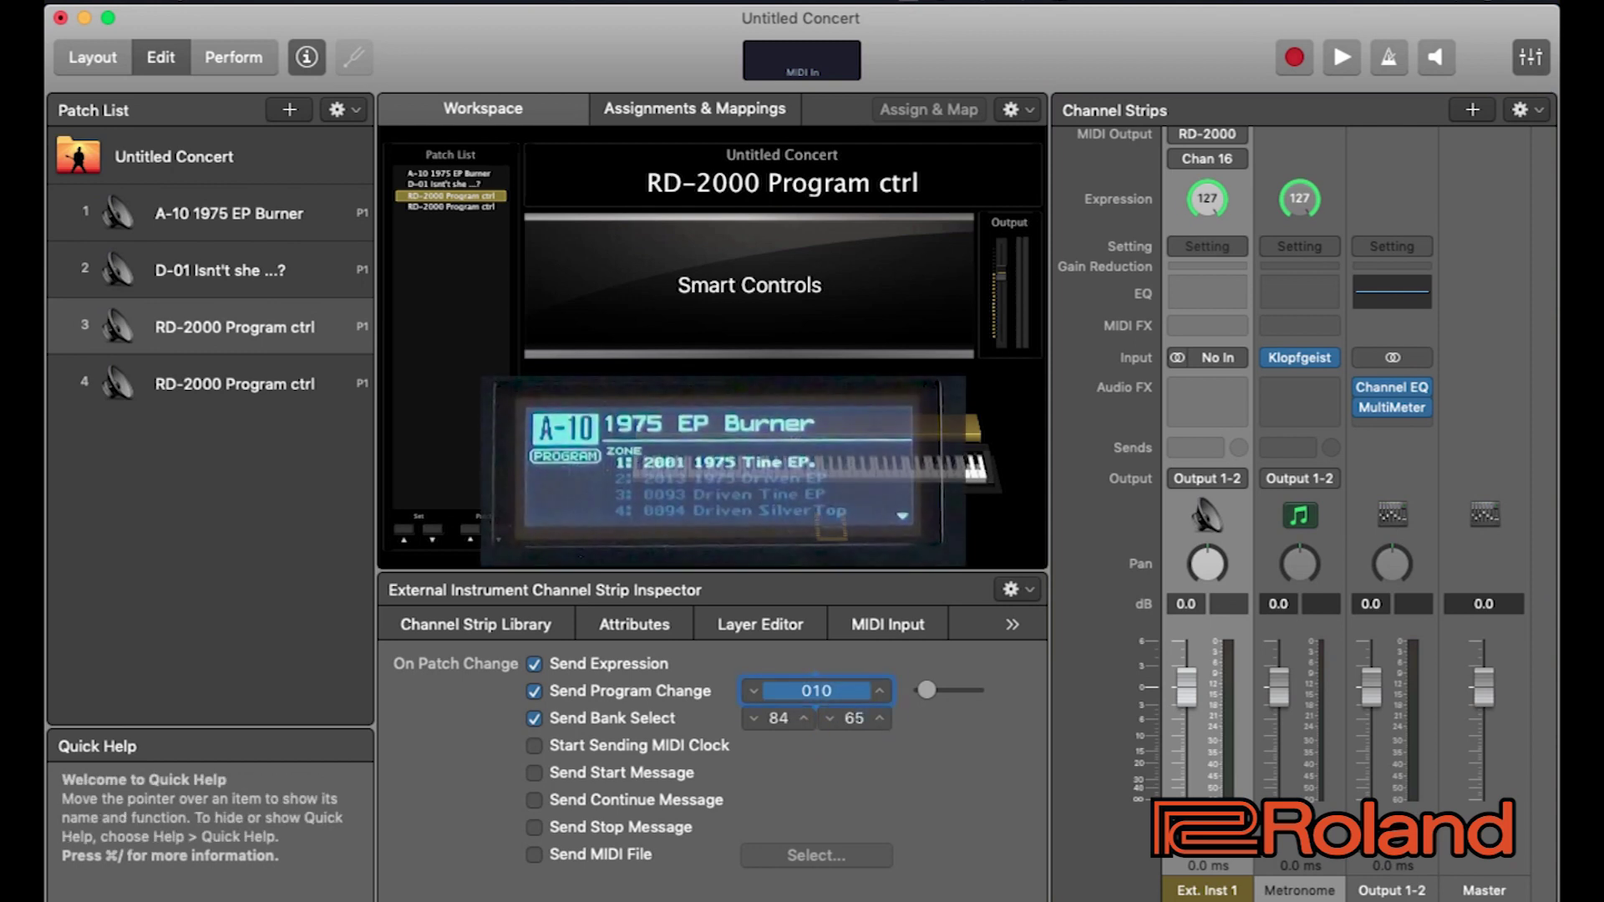
type("76")
key("Return")
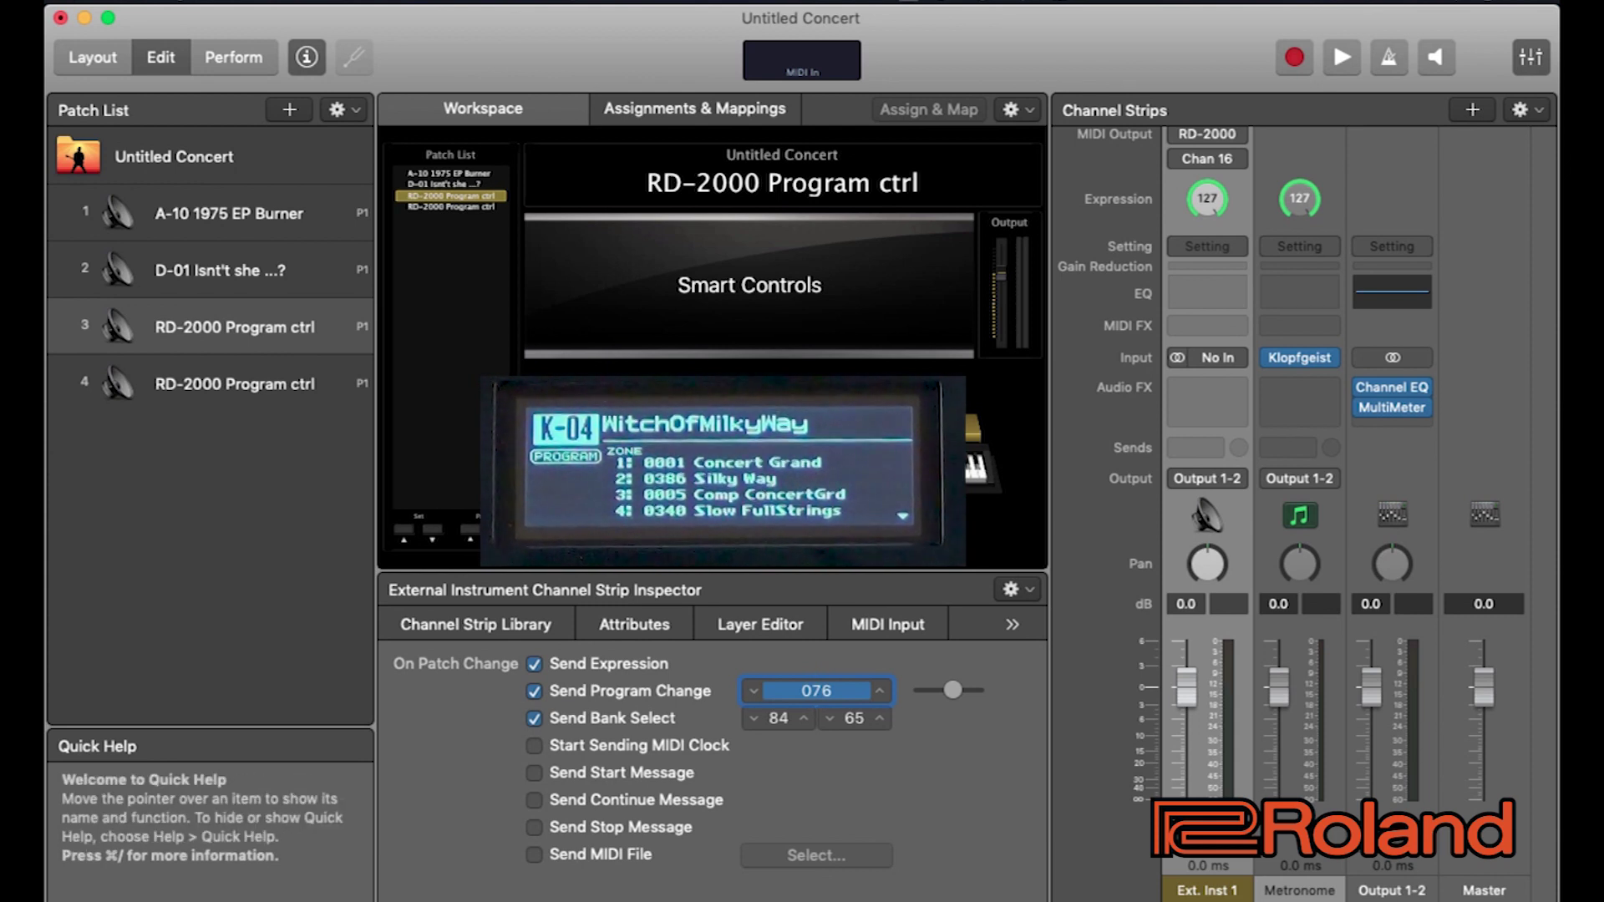
- Rename the third patch as "K-04 WitchOfMilkyWay"
left_click(234, 326)
double_click(234, 327)
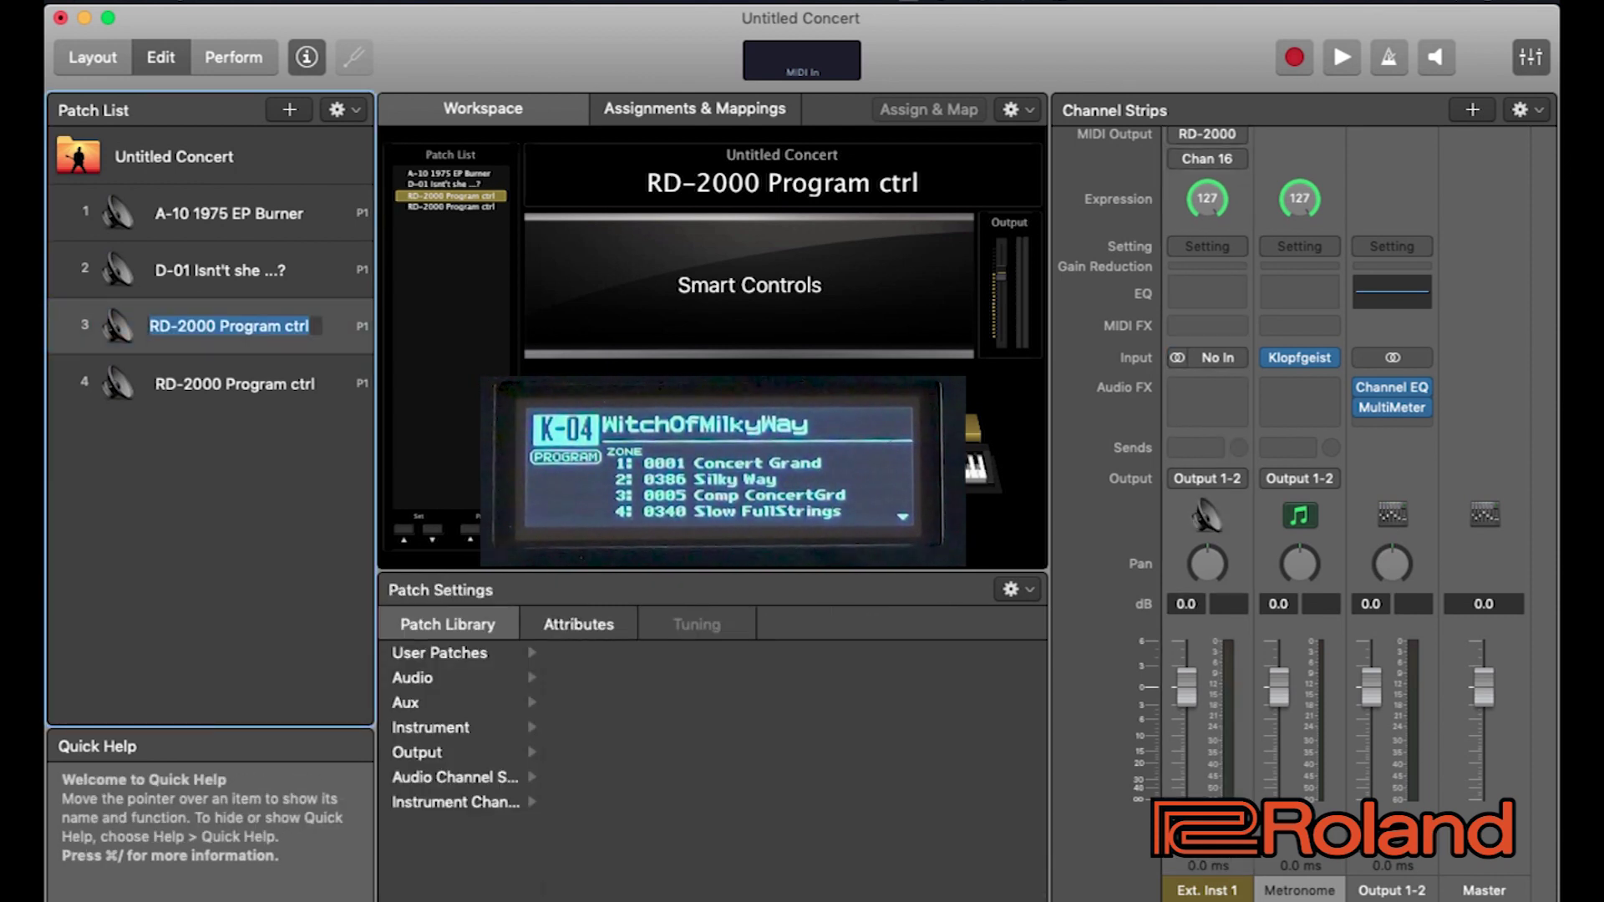
type("W")
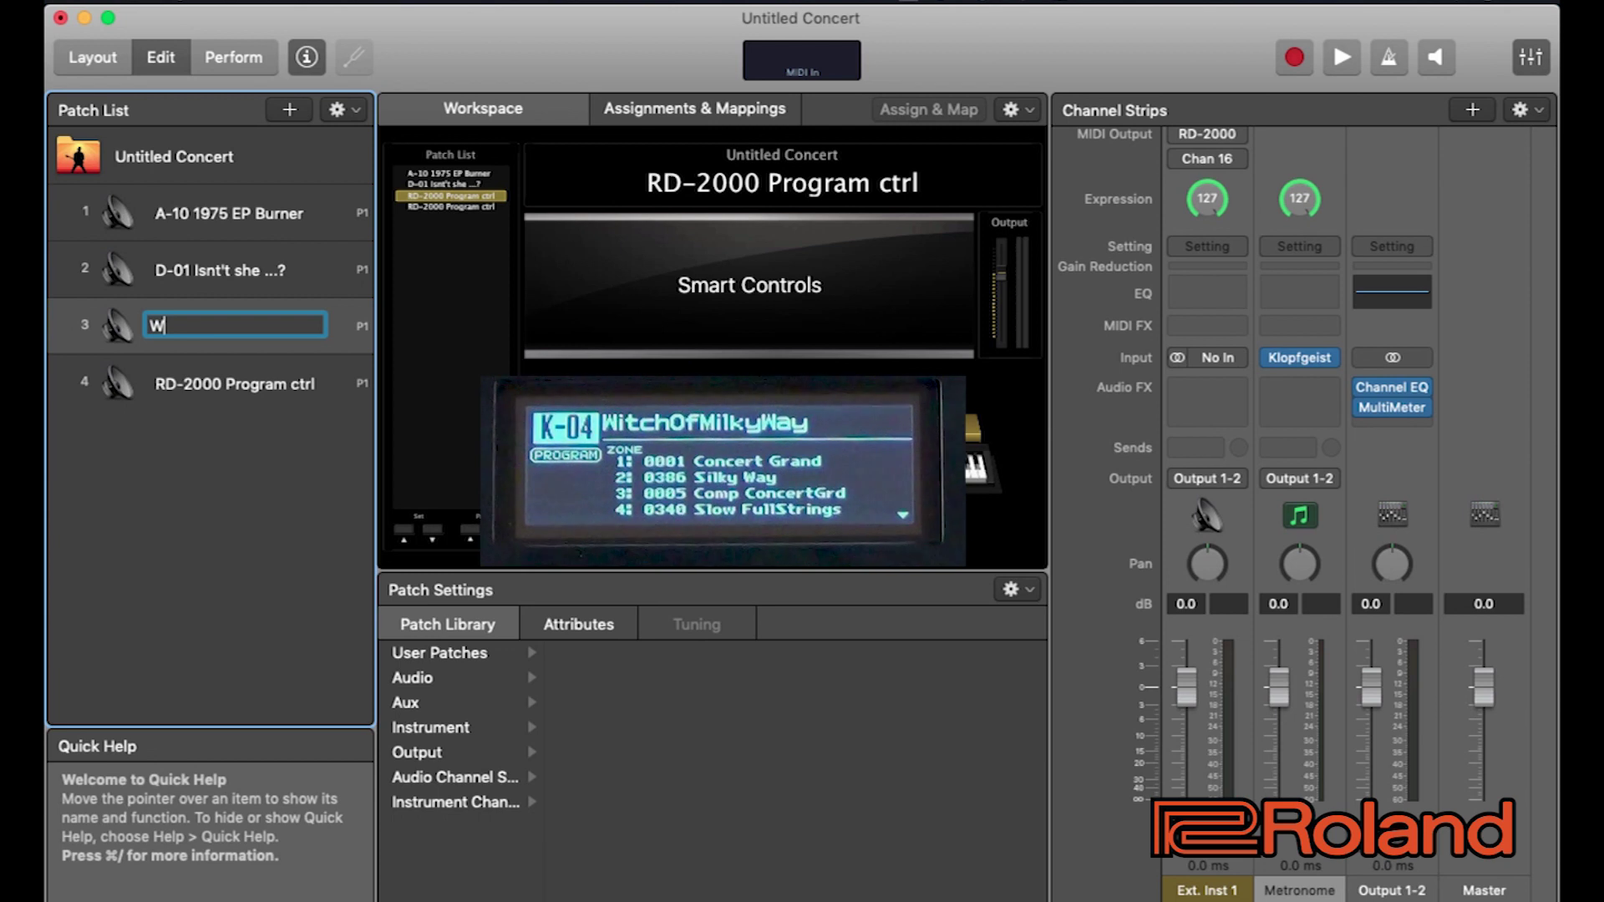
key("BackSpace")
type("K-04 Wi")
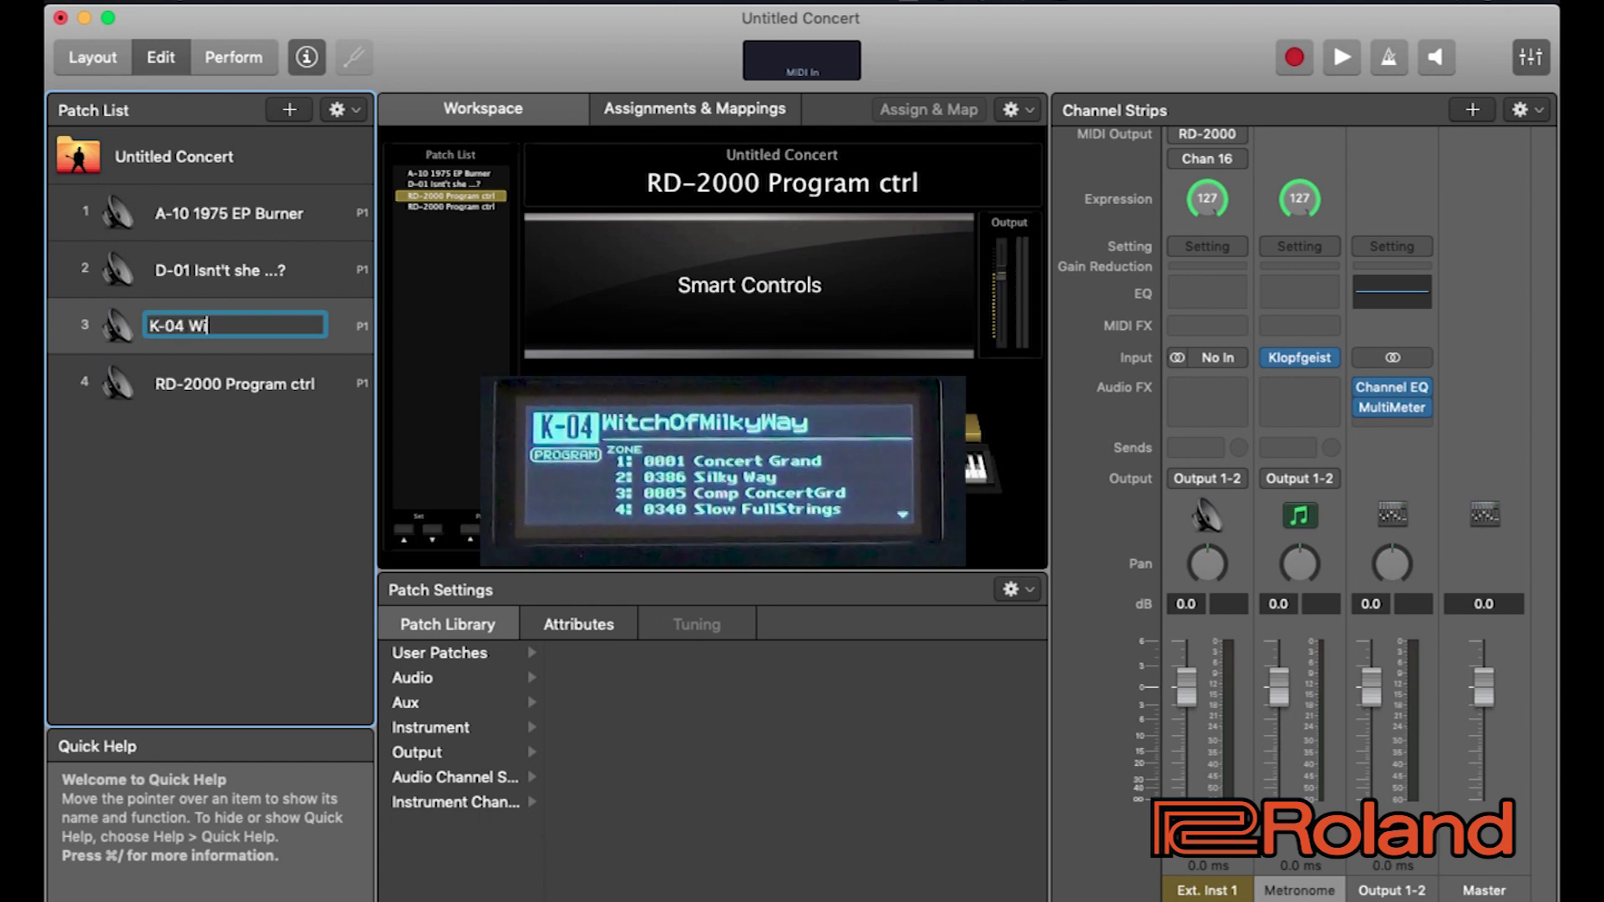
type("tchO")
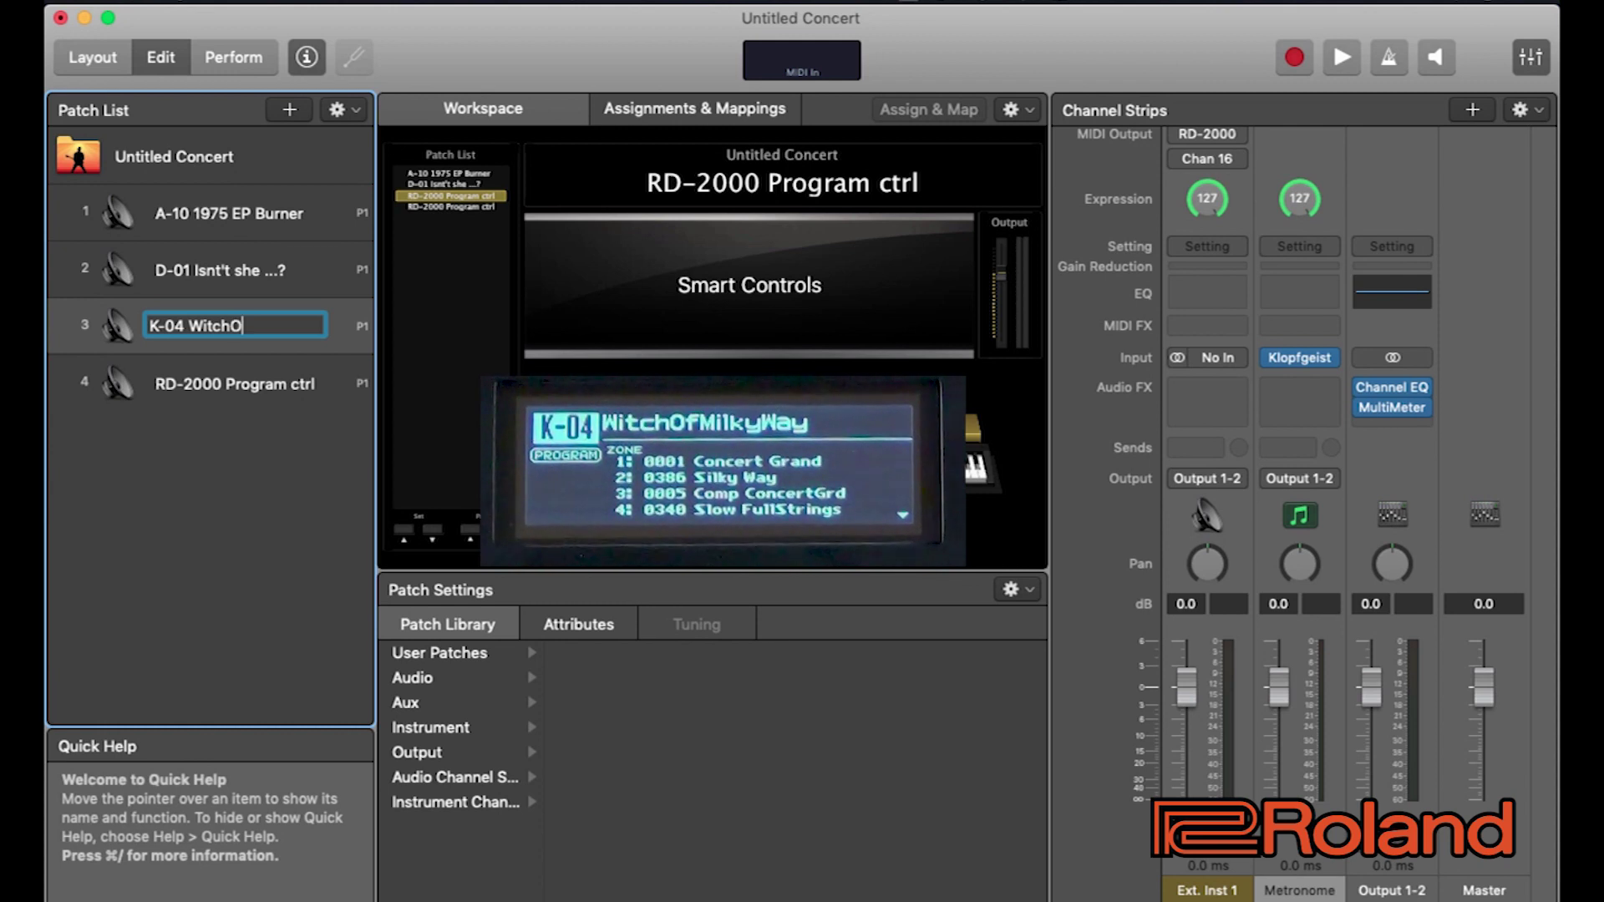
type("fMilk")
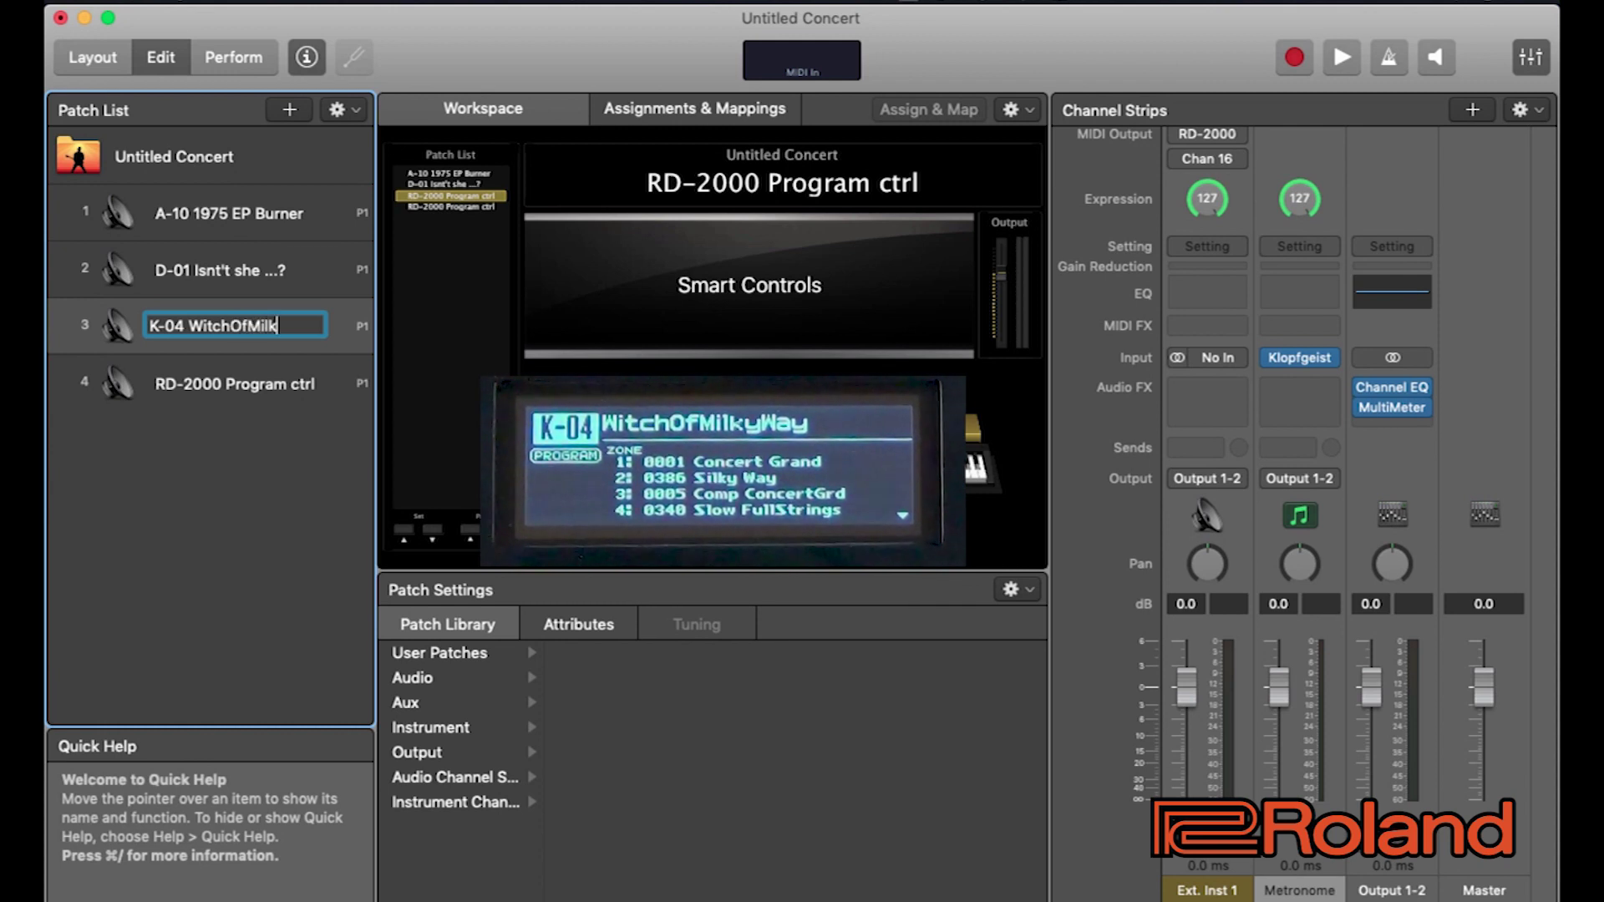
type("yWay")
key("Return")
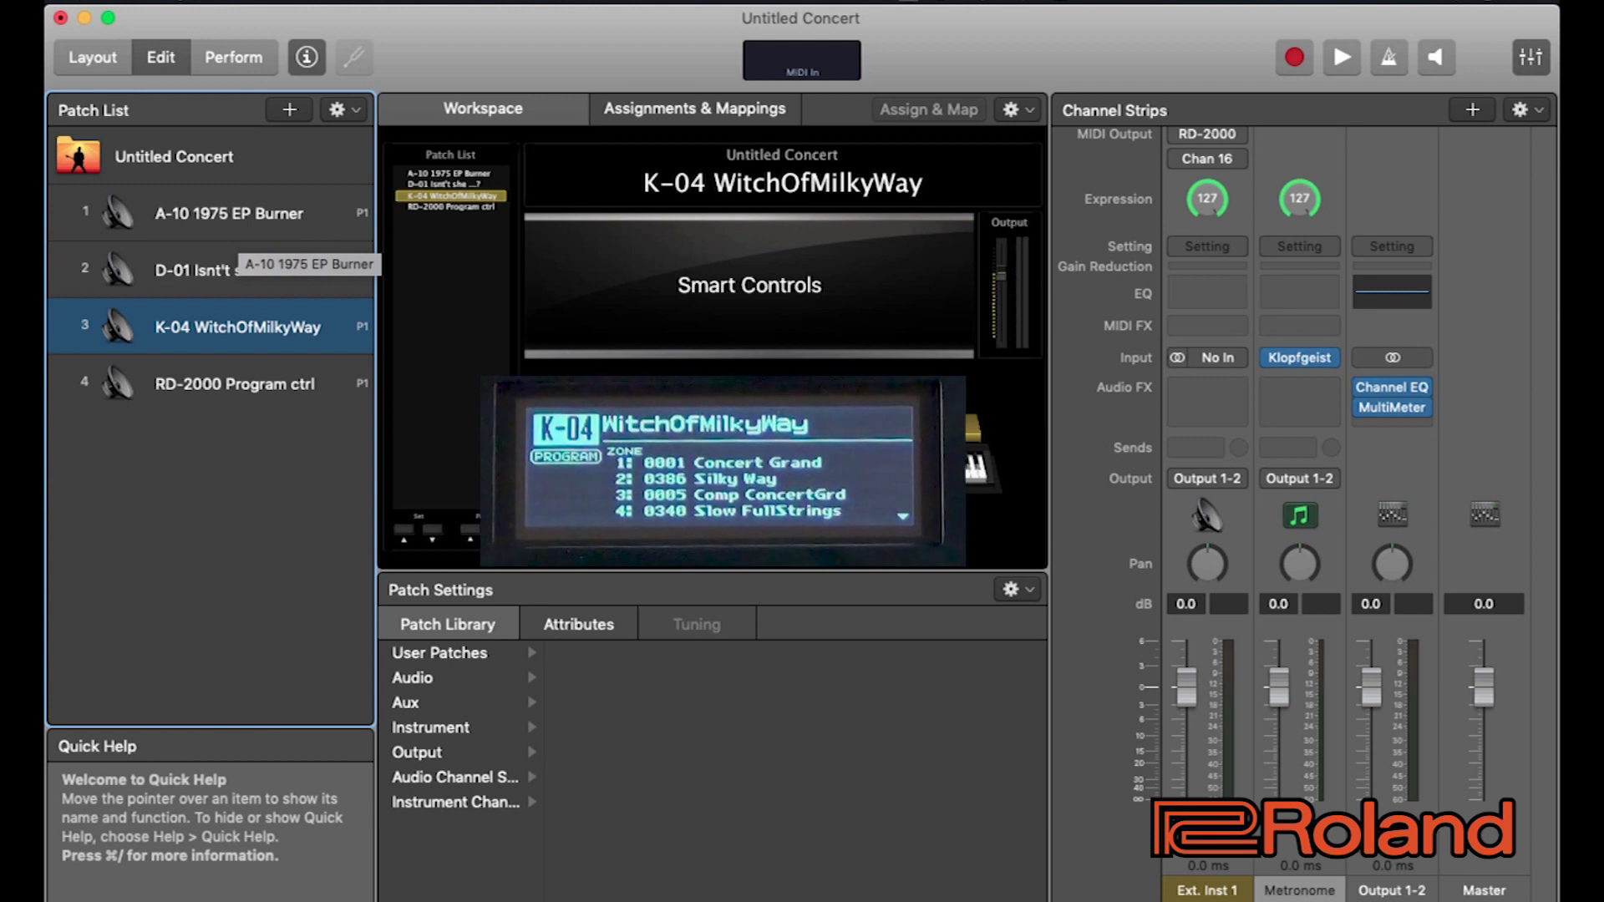
- Recall the A-10, D-01 and K-04 patches one after another to test their program changes on the RD-2000
left_click(228, 213)
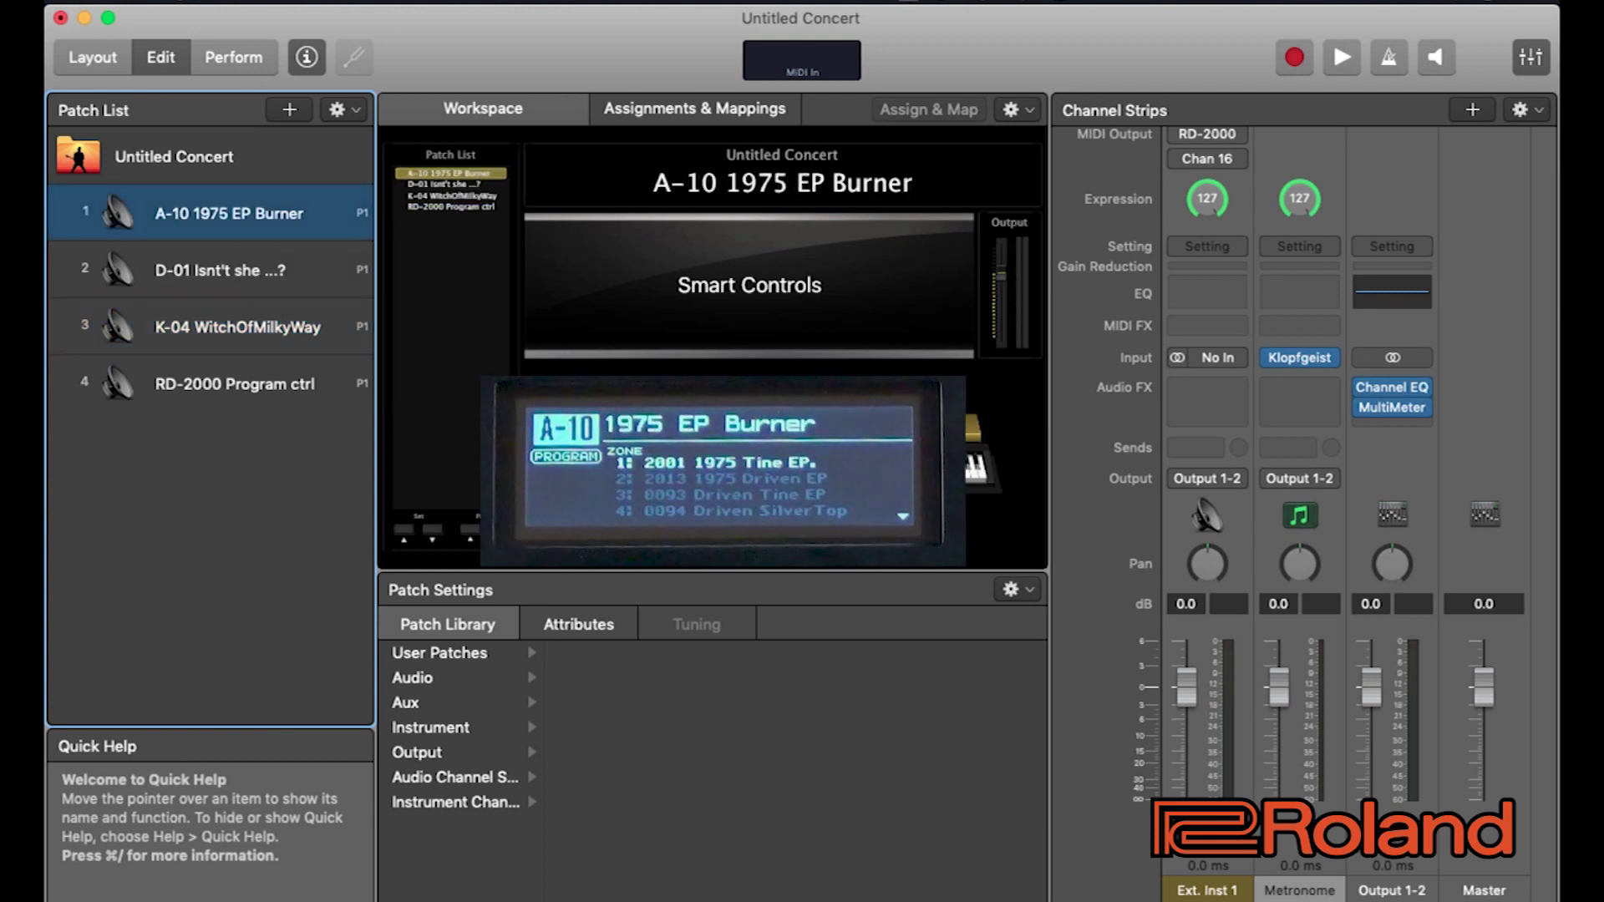
left_click(219, 270)
left_click(229, 327)
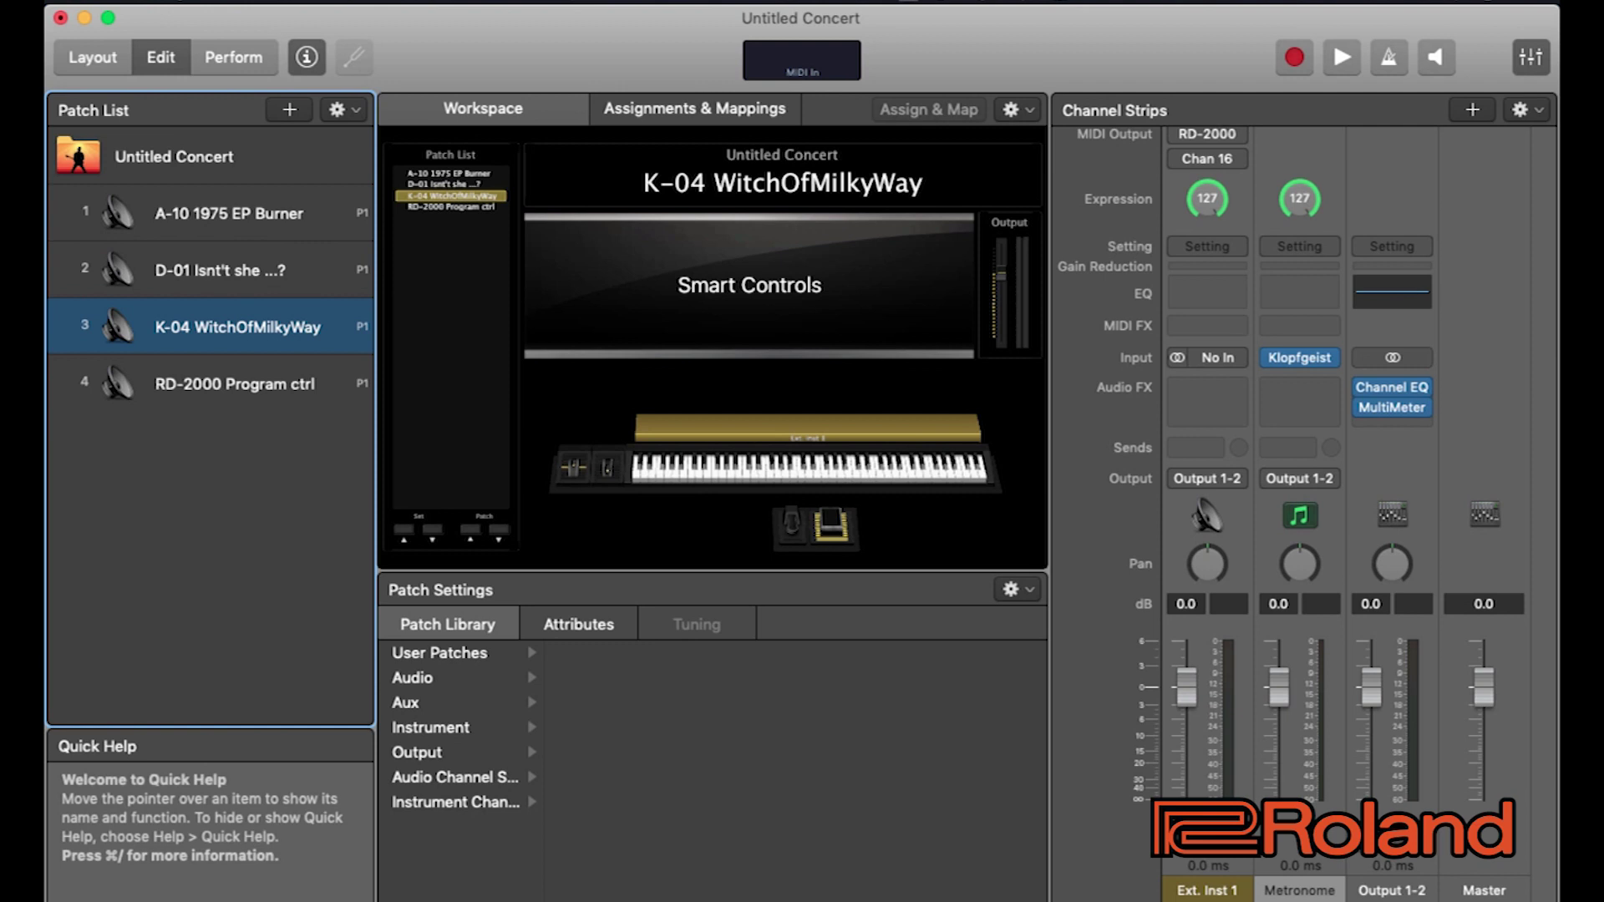
- Reorder the patch list so that D-01 comes first, K-04 second and A-10 third
left_click_drag(213, 327, 203, 206)
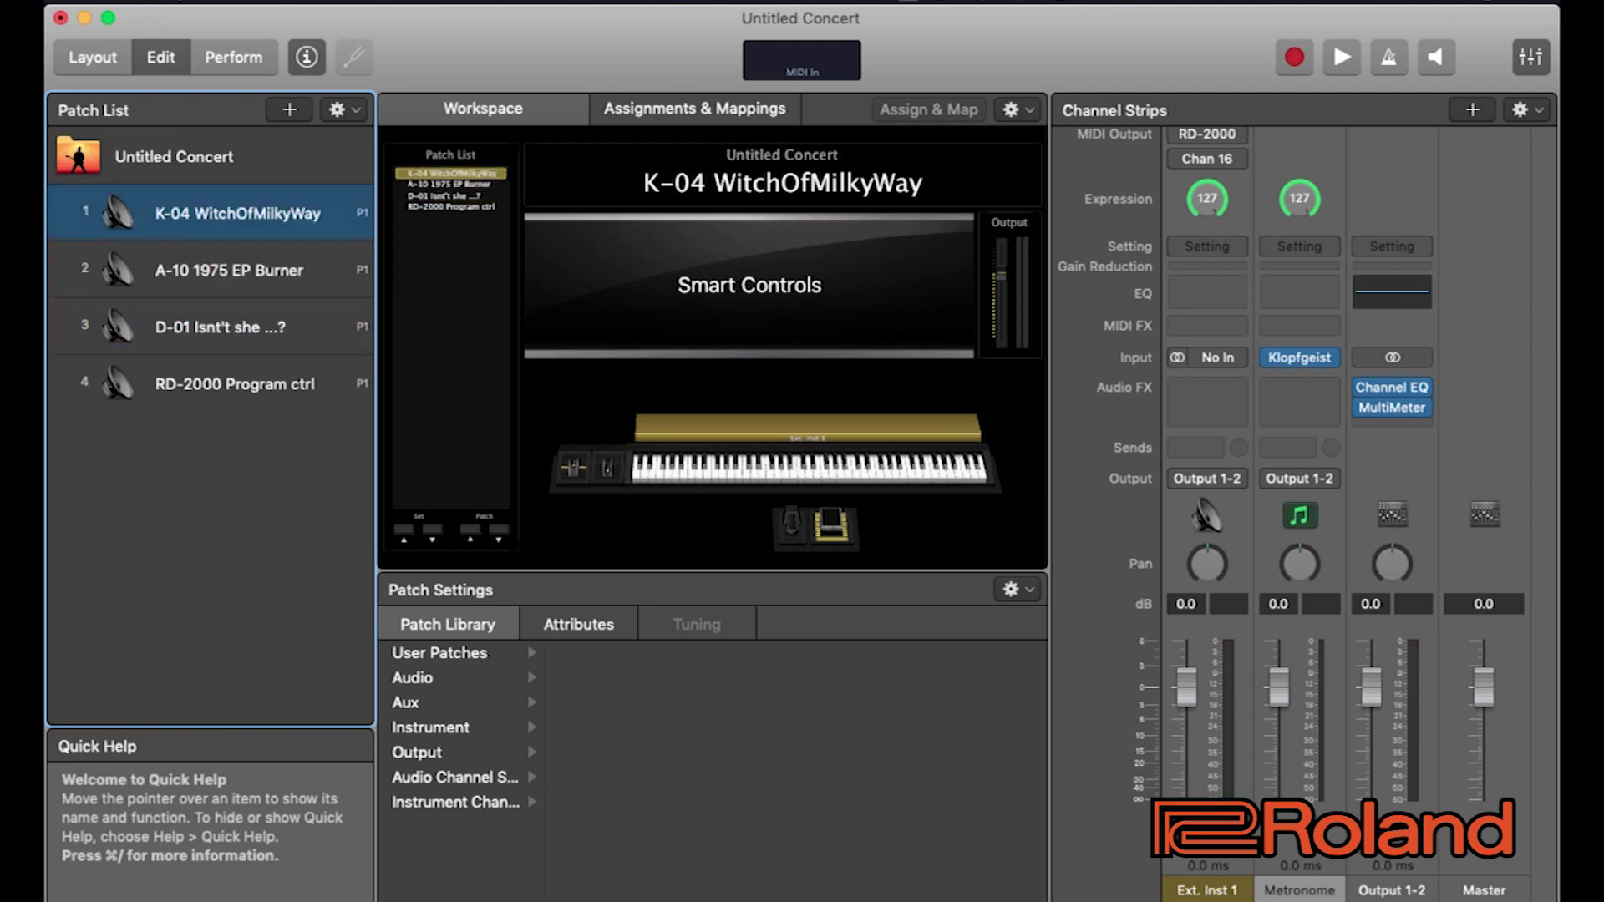
left_click_drag(201, 276, 189, 349)
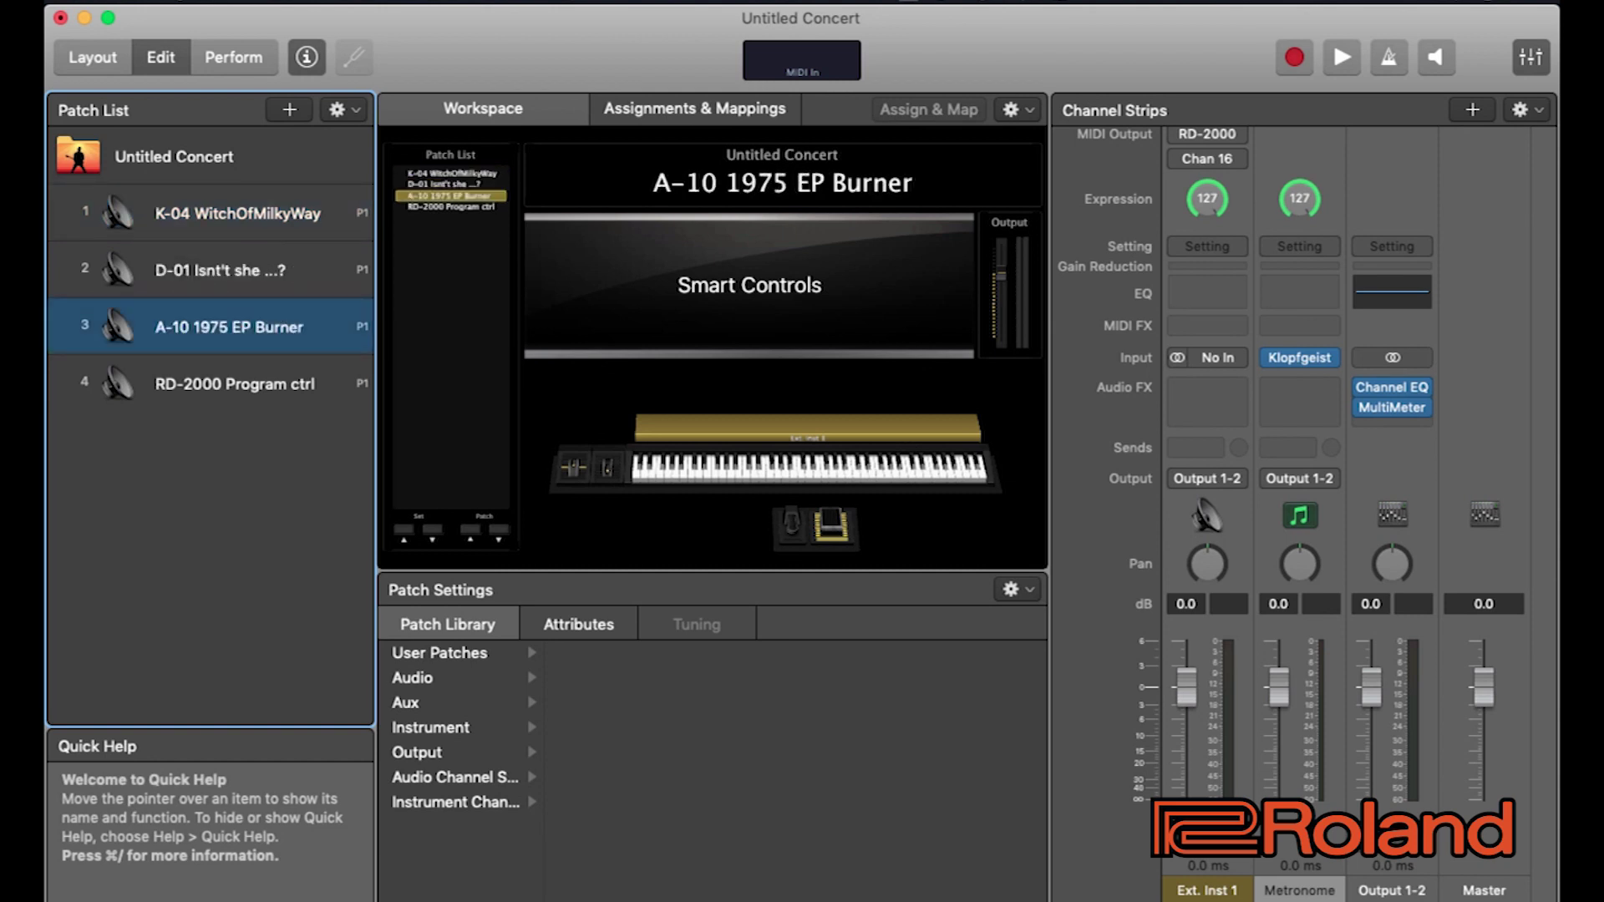
left_click(237, 213)
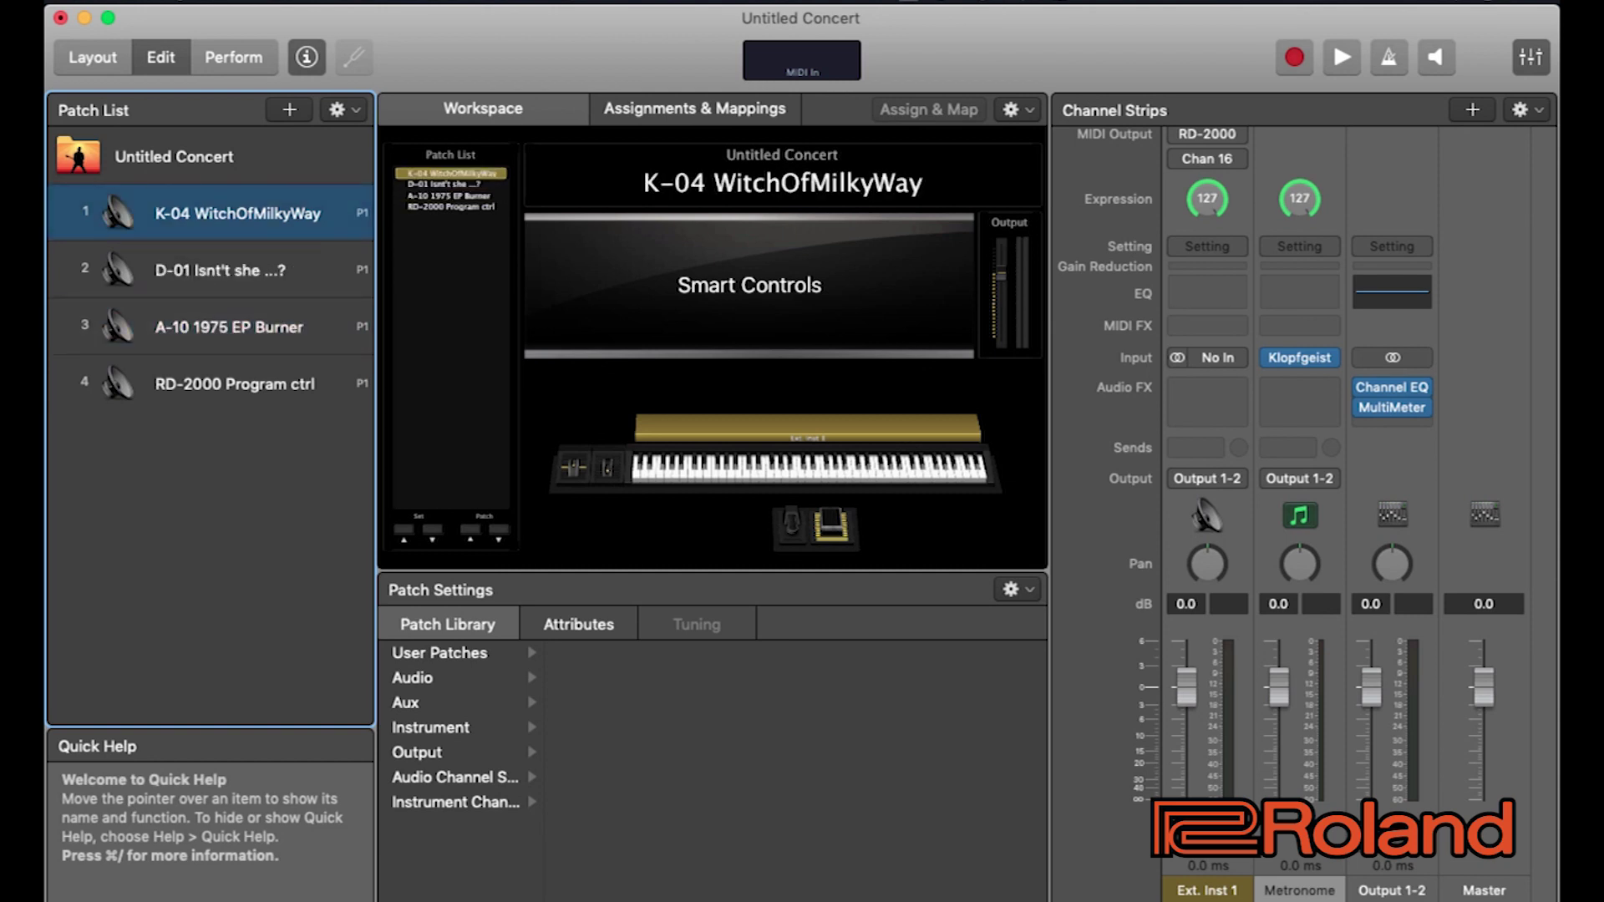
left_click_drag(213, 213, 213, 272)
- Go through the first three patches in the reordered list and back up to D-01 to check their recall
left_click(219, 213)
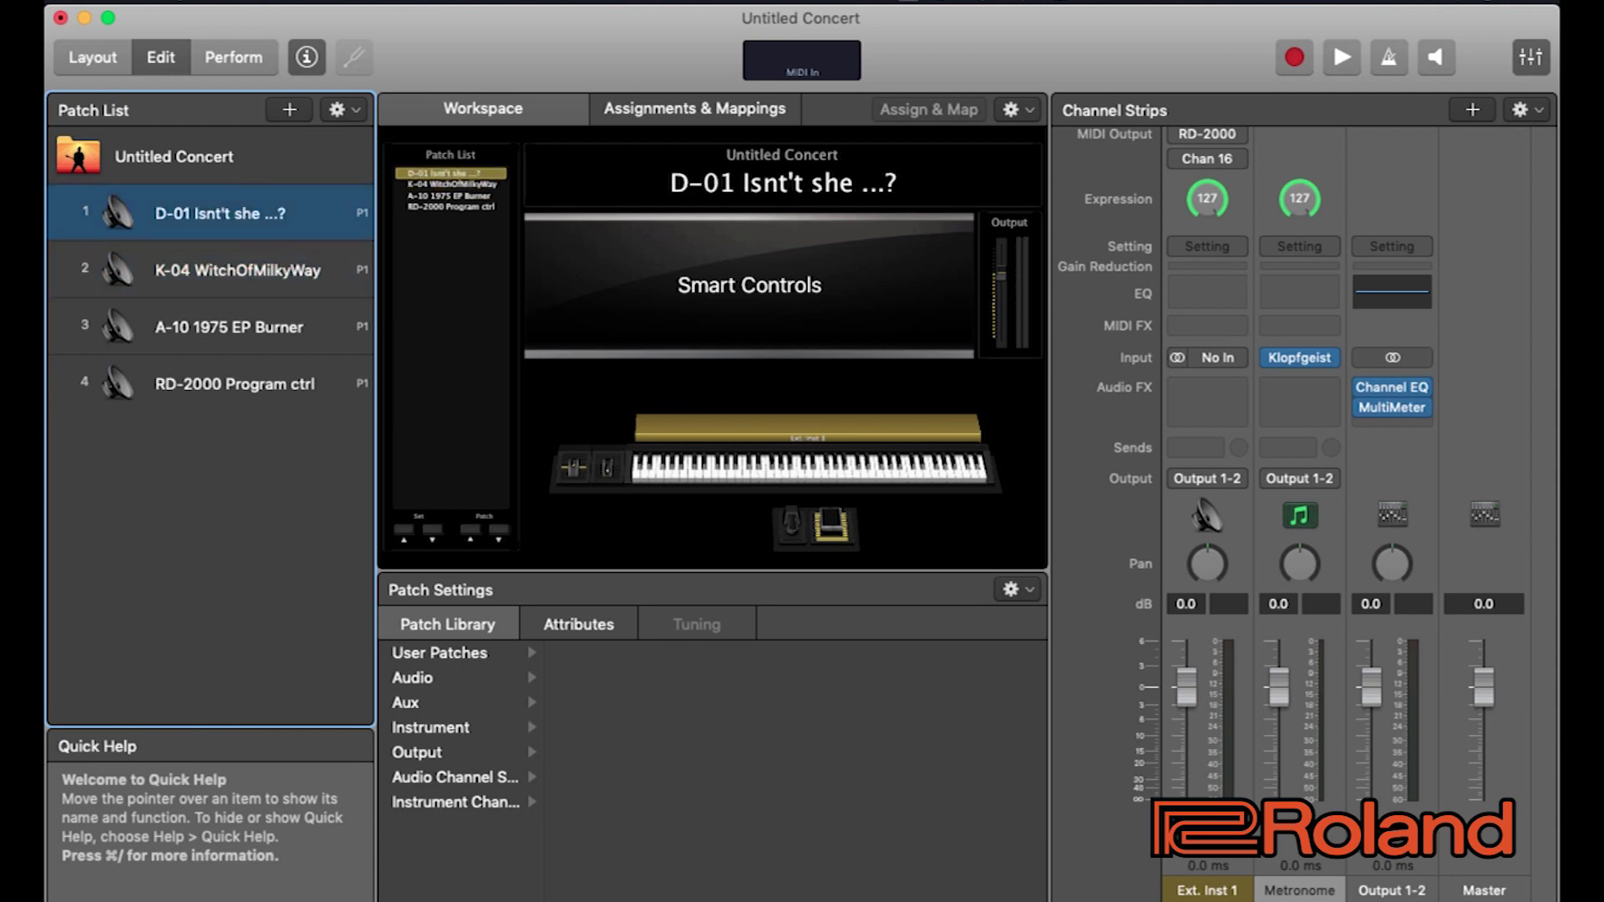
left_click(237, 270)
left_click(228, 327)
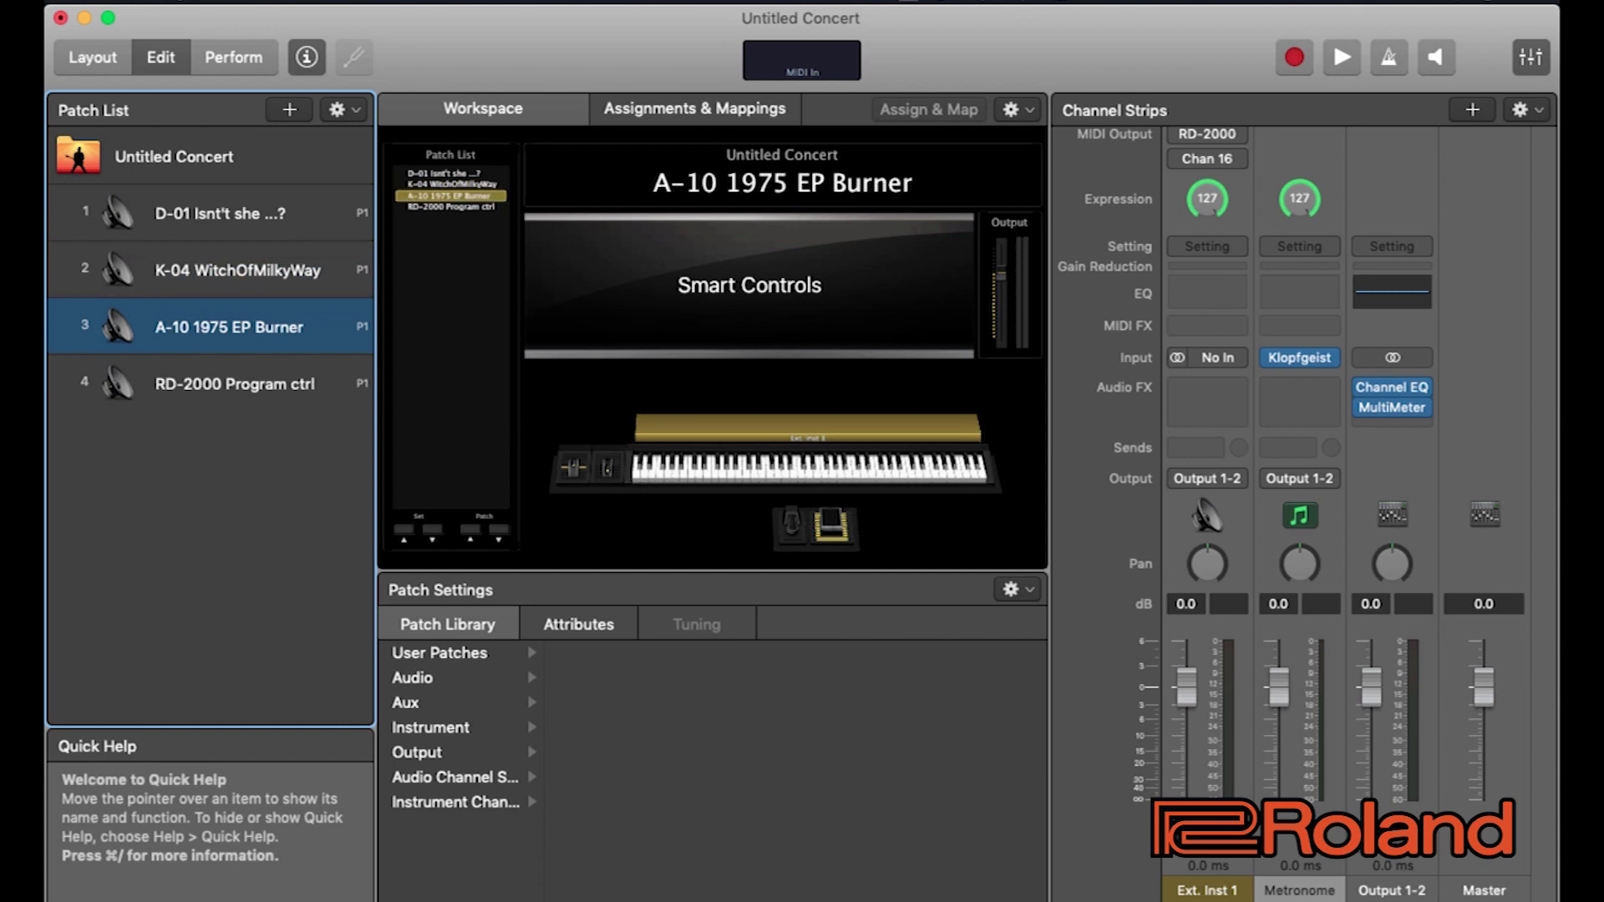
left_click(237, 270)
left_click(220, 213)
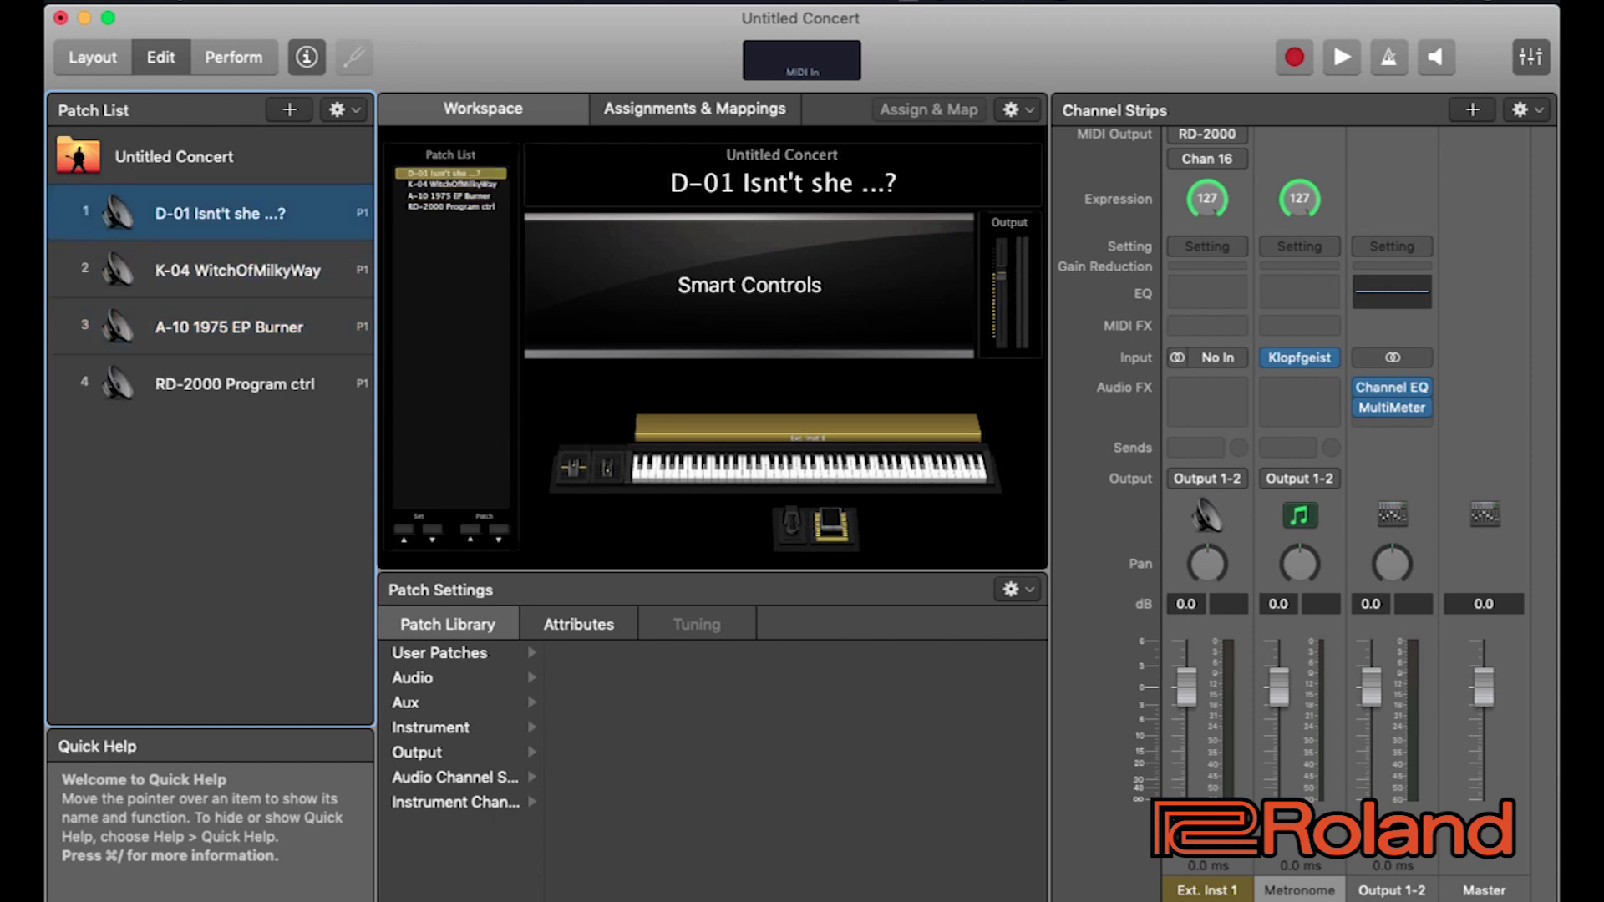
- Move the A-10 1975 EP Burner patch back to the top of the patch list and step through the patches below it
left_click_drag(192, 326, 188, 194)
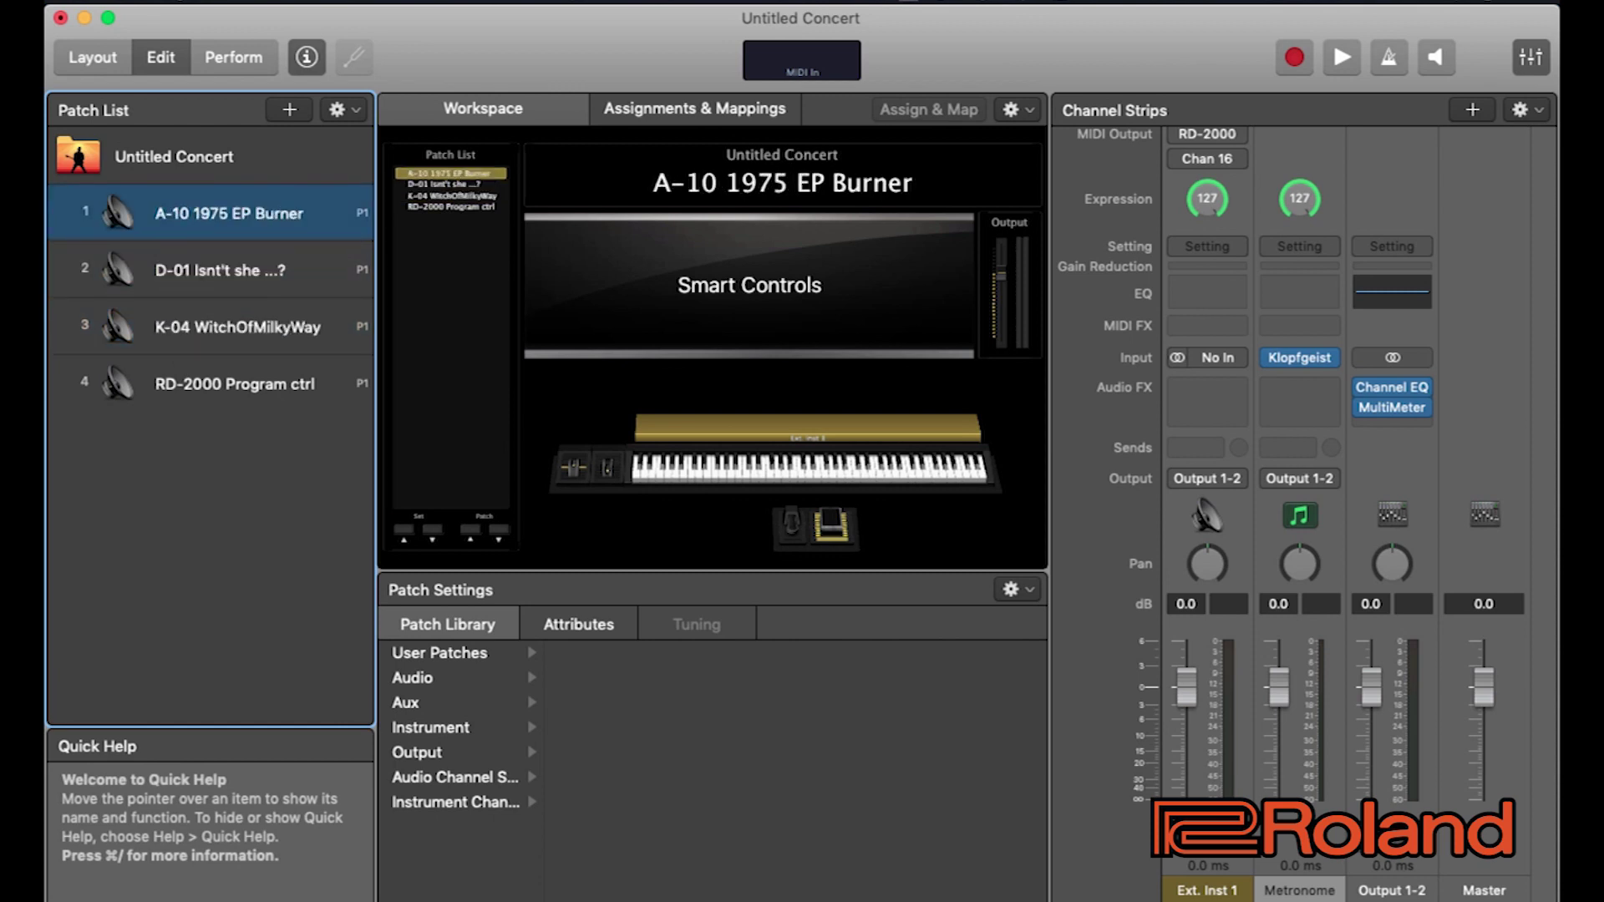
key("Down")
key("Down")
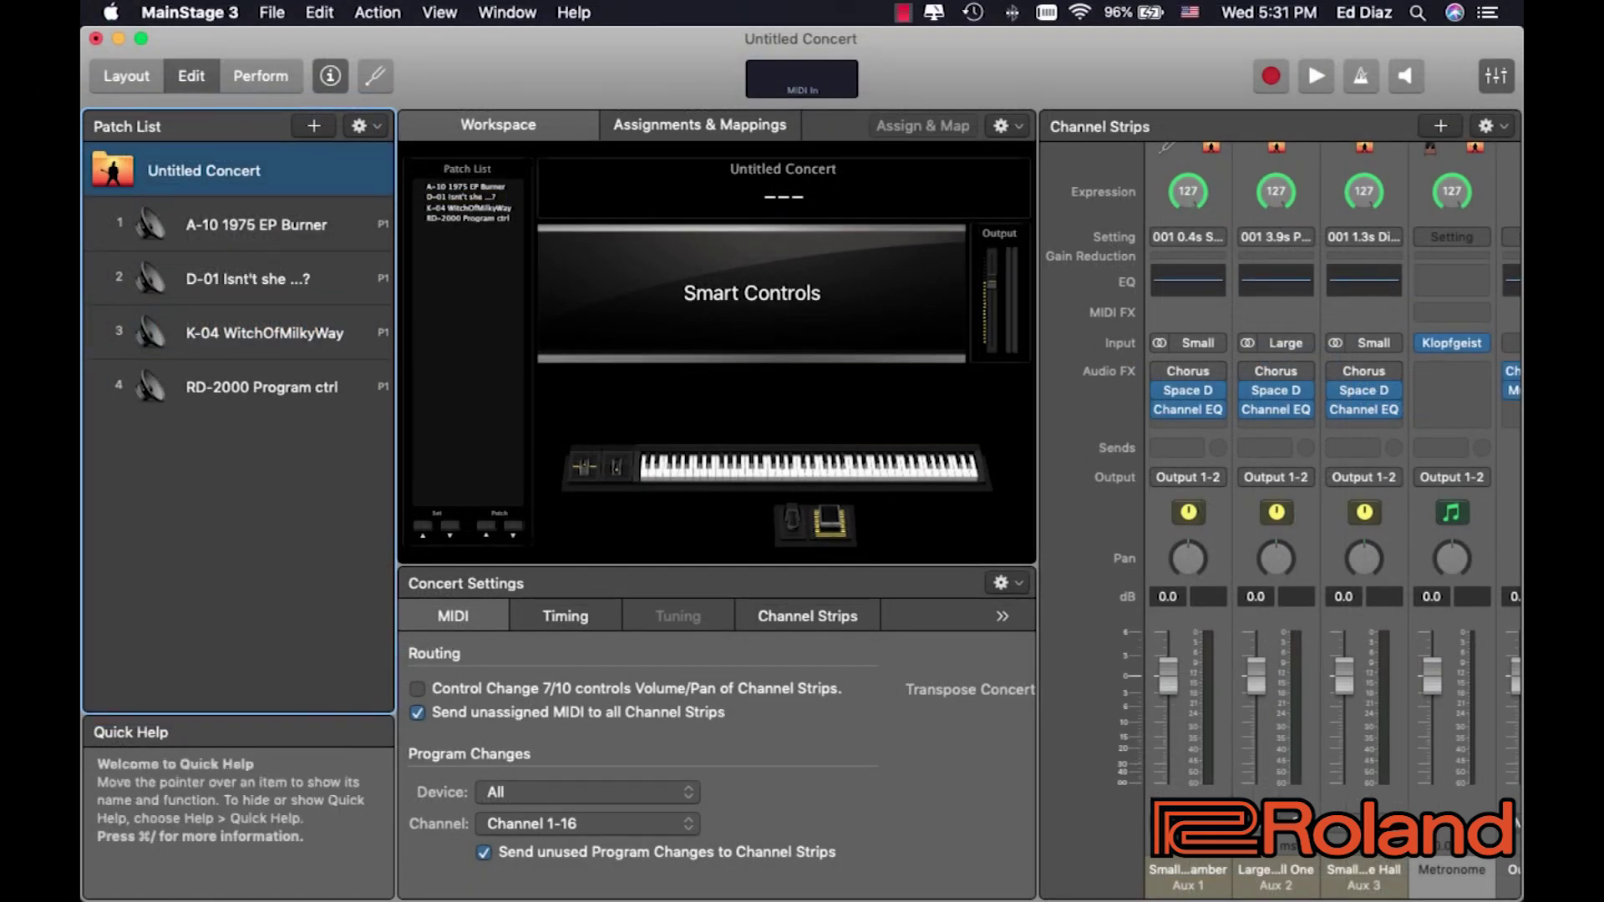
- Save the concert in the MainStage folder under the name "RD-2000 Programs"
left_click(272, 11)
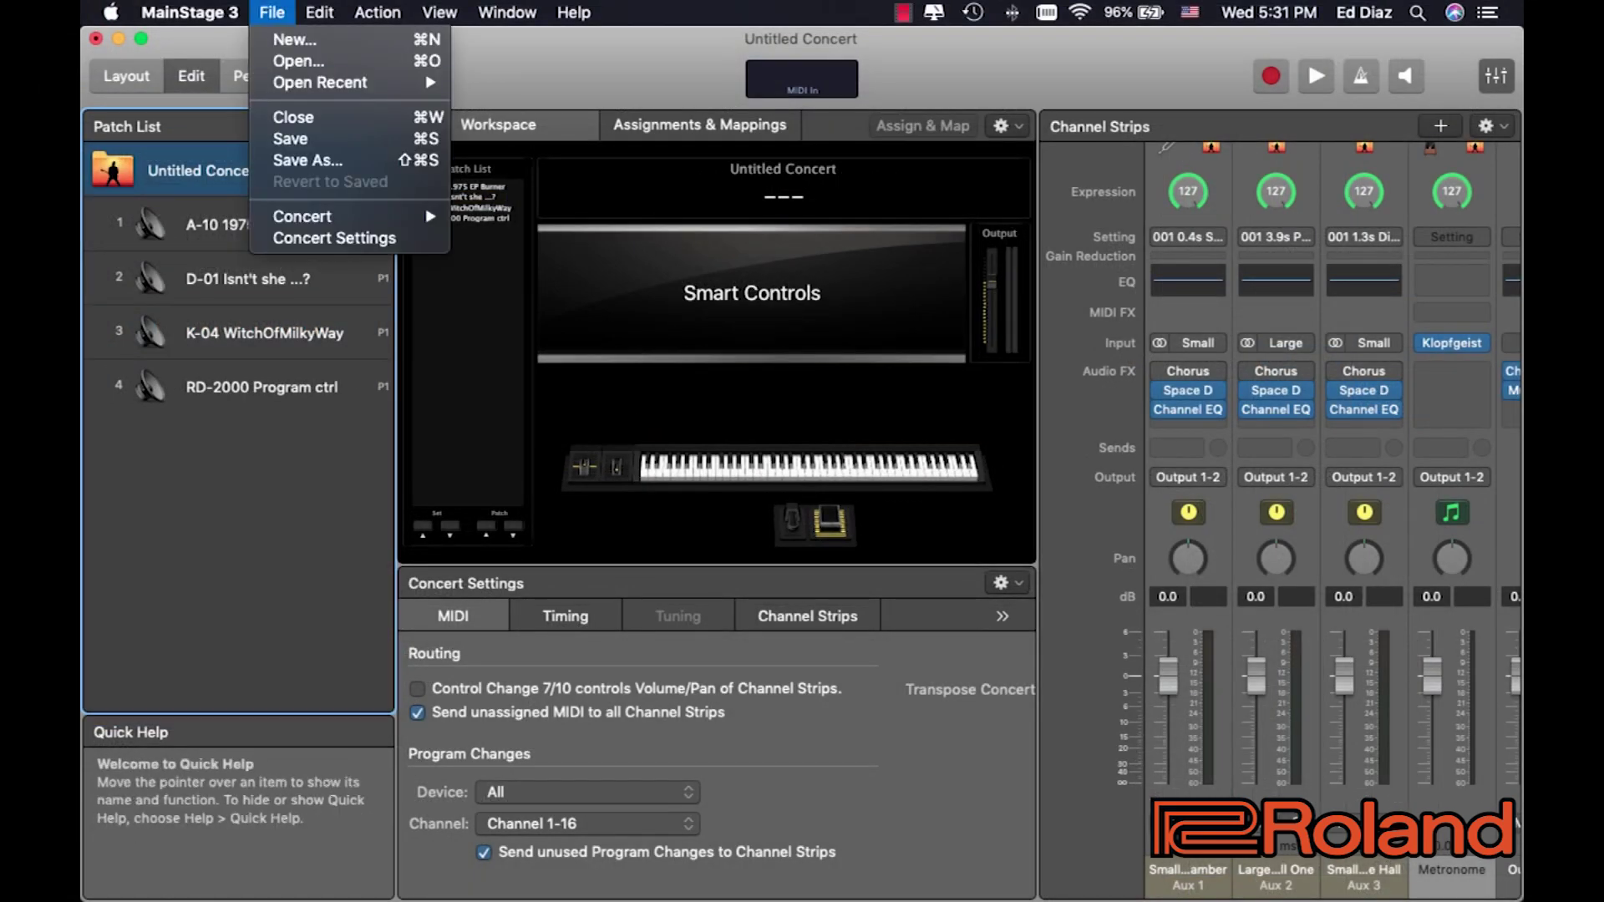
left_click(291, 138)
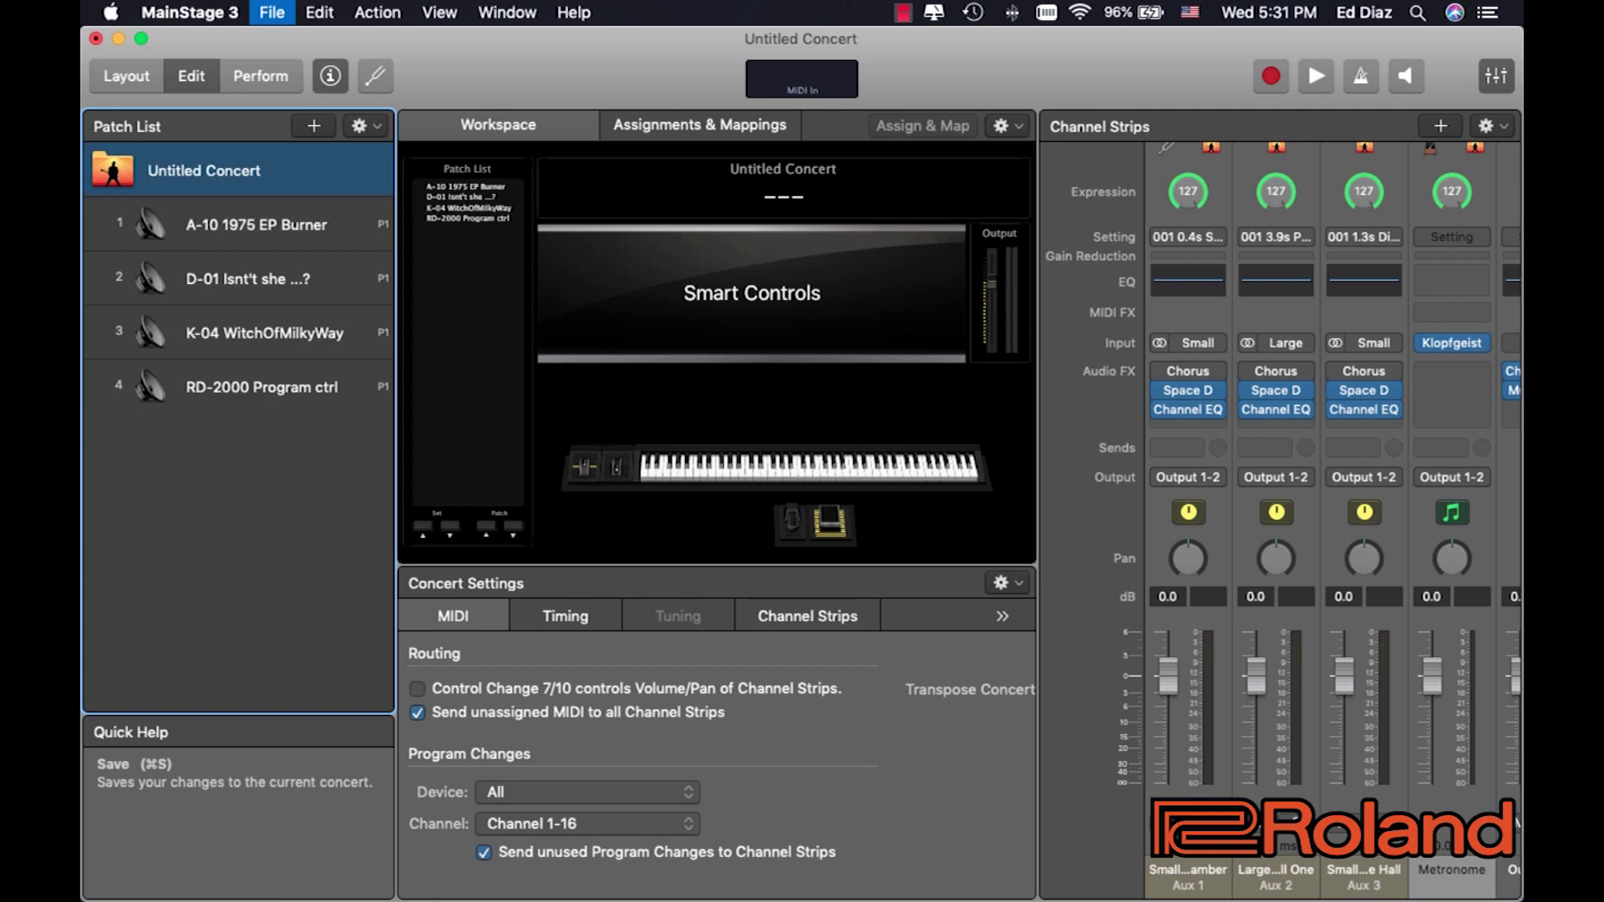
key("BackSpace")
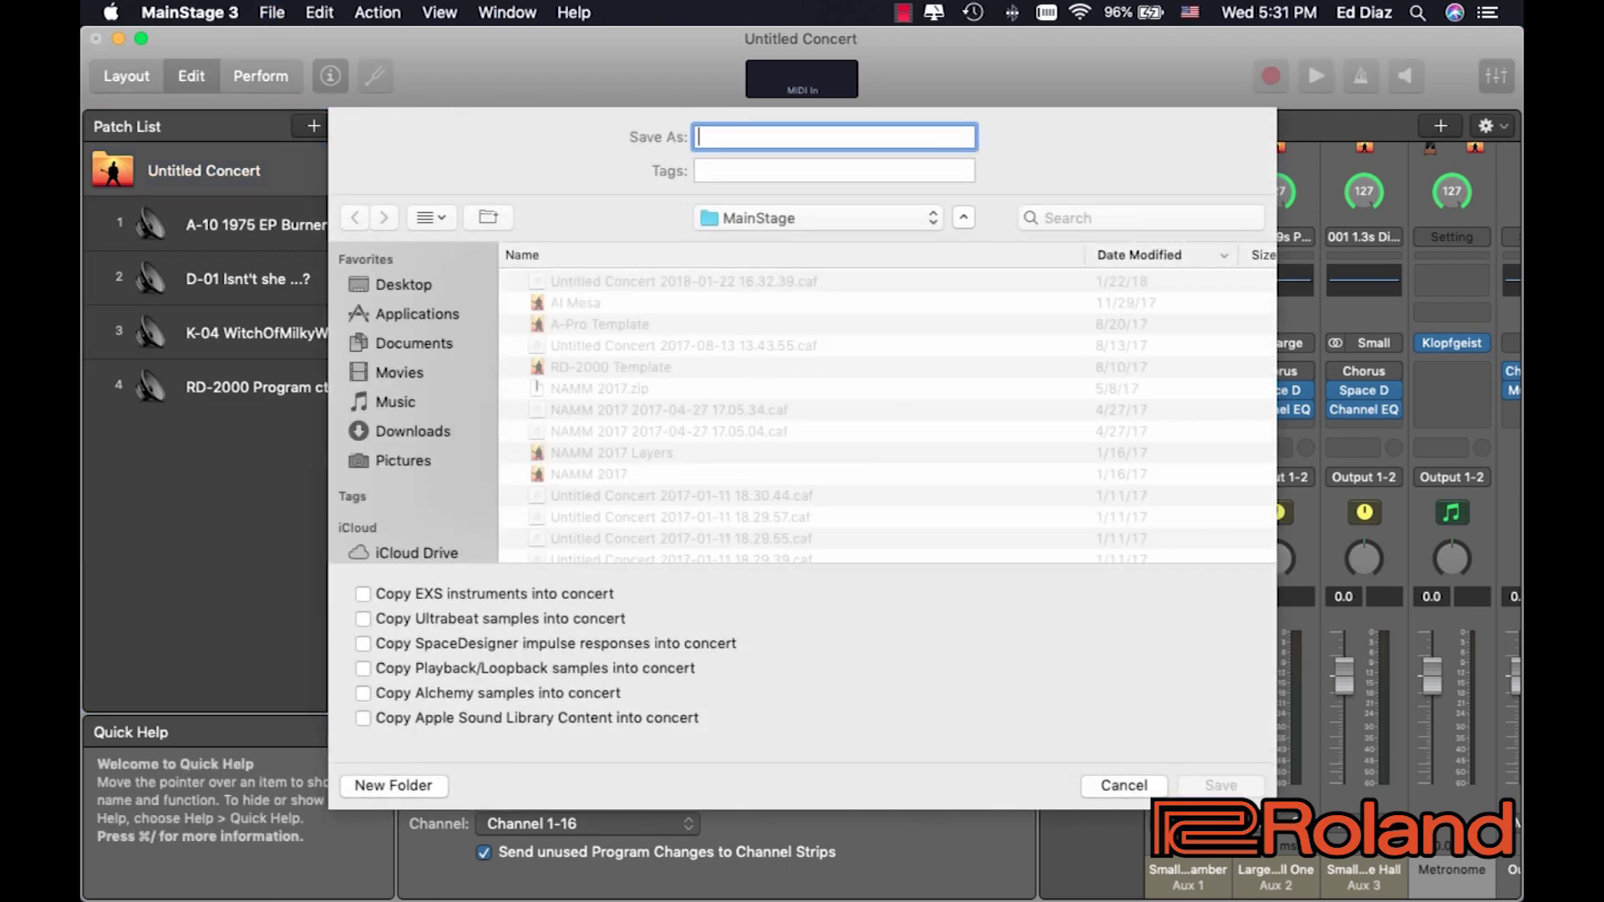
type("RD-2")
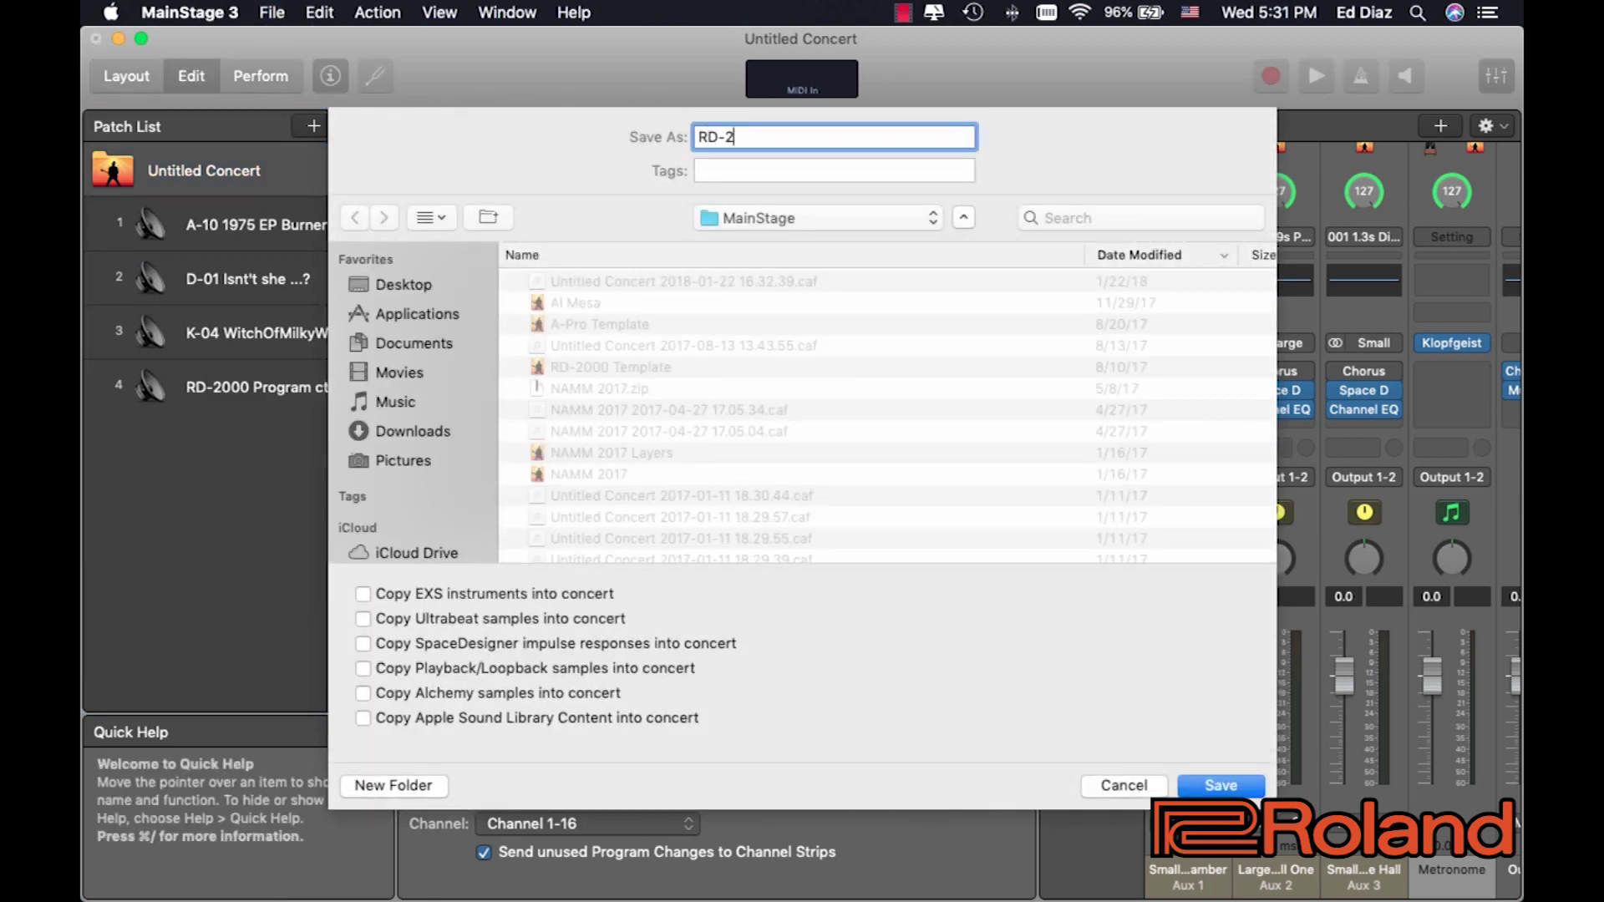
type("000 Programs")
key("Return")
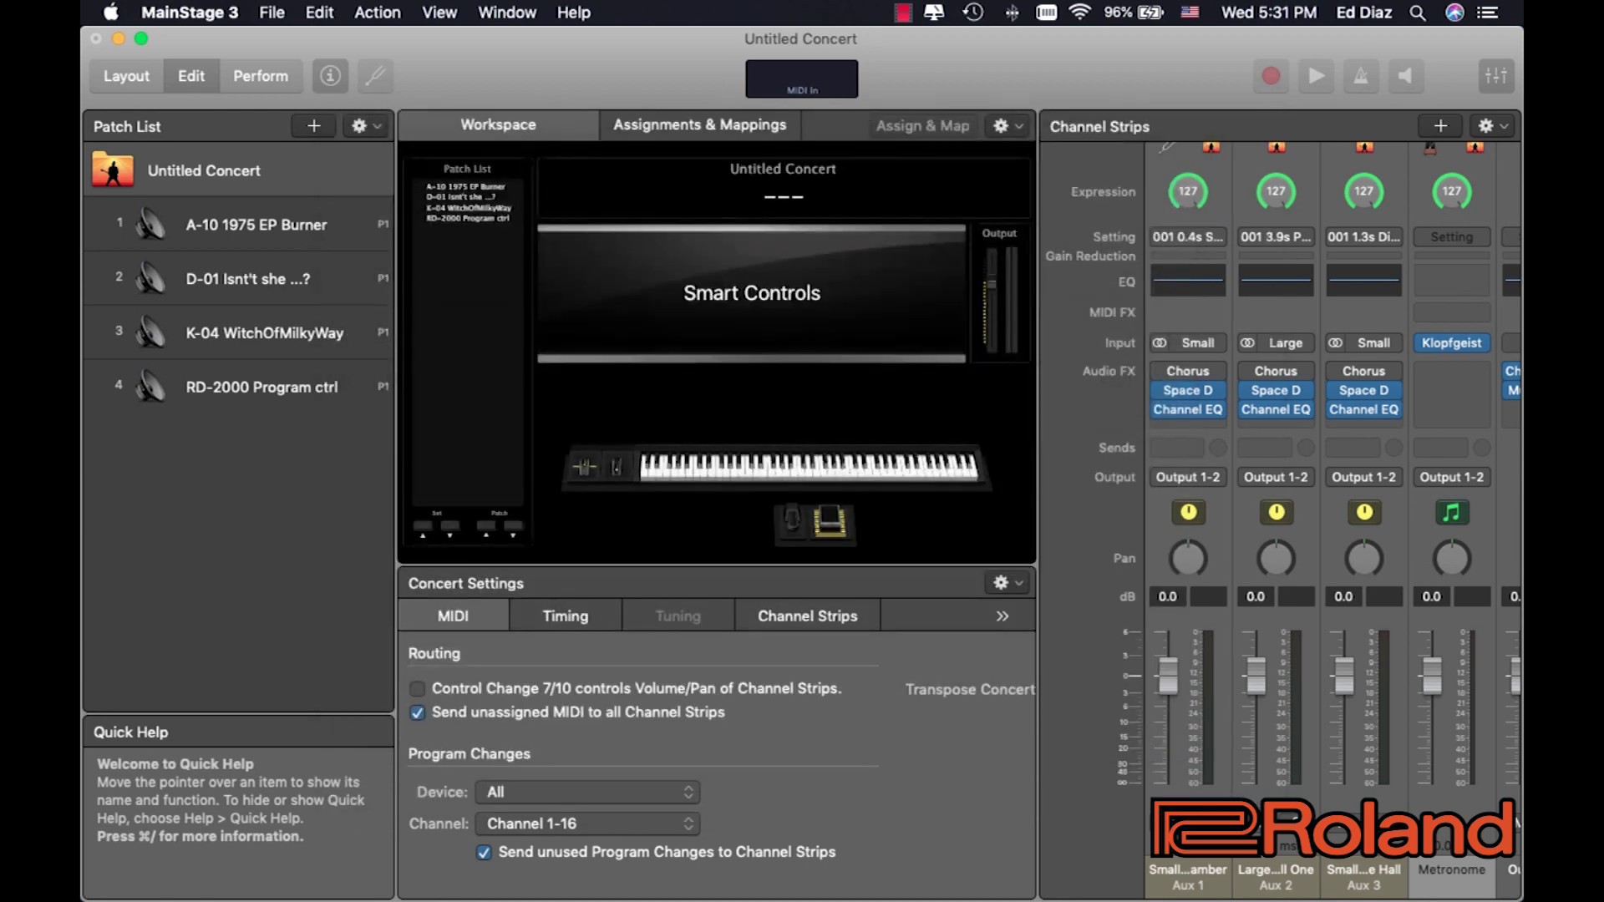